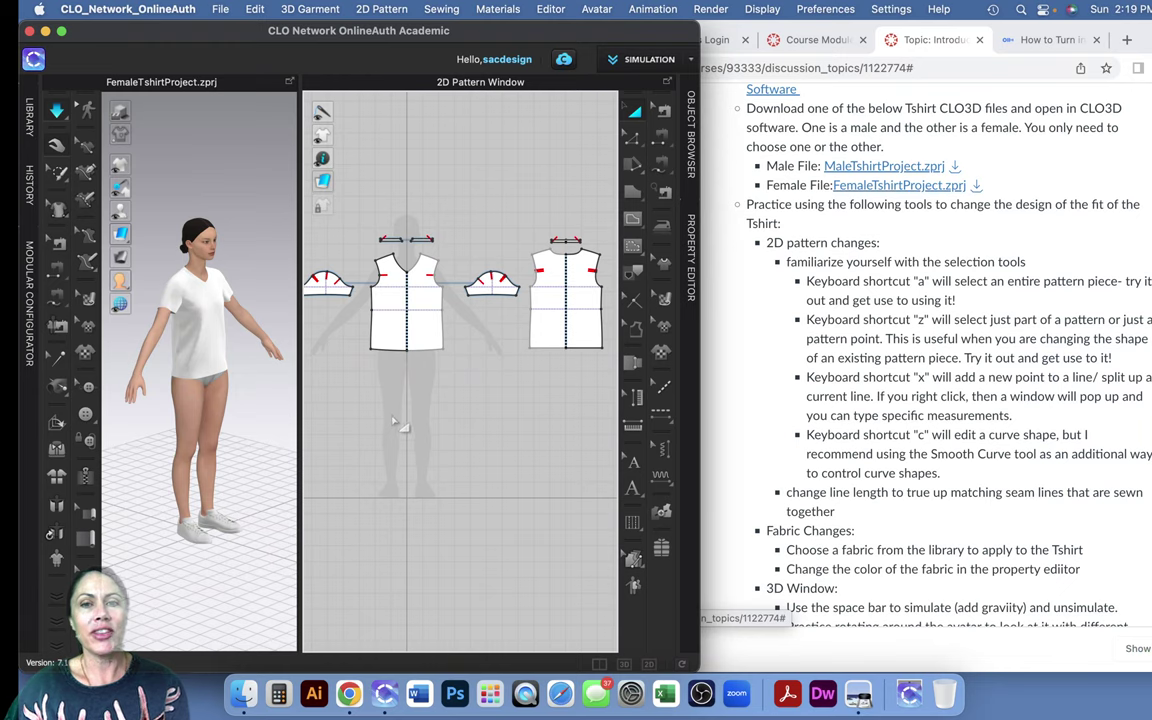
Read the T-shirt assignment instructions on the course page, from the project file links through the practice tool list
scroll(877, 291, "up", 5)
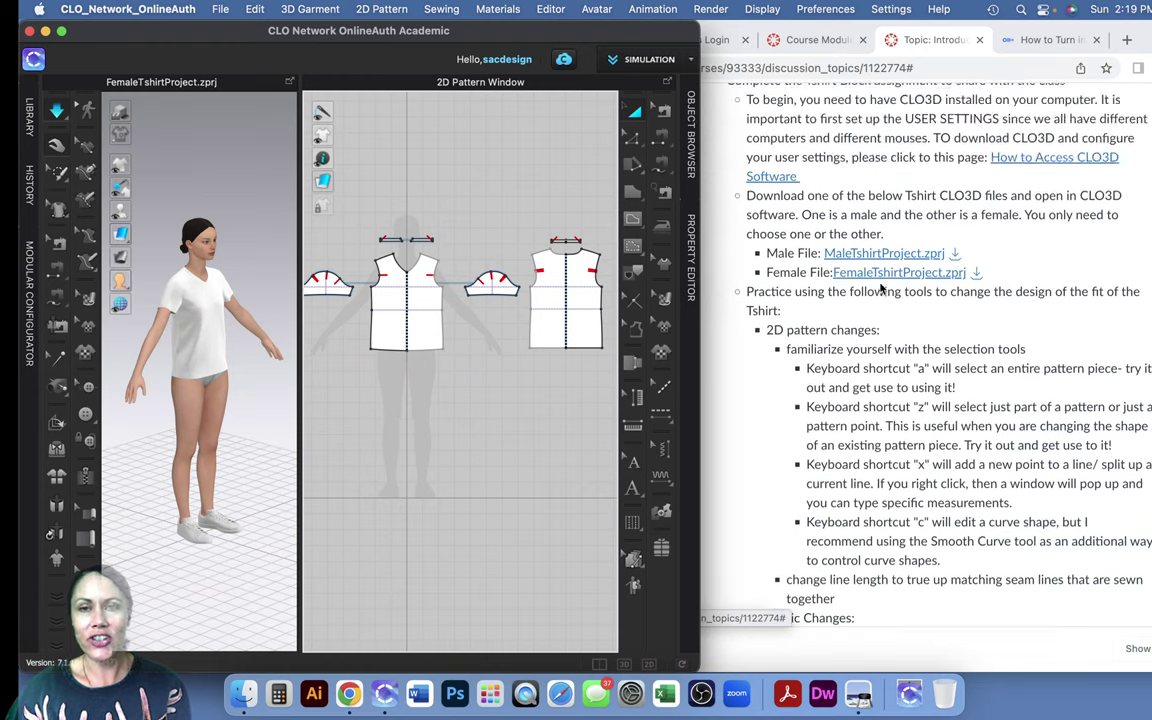
scroll(872, 291, "down", 3)
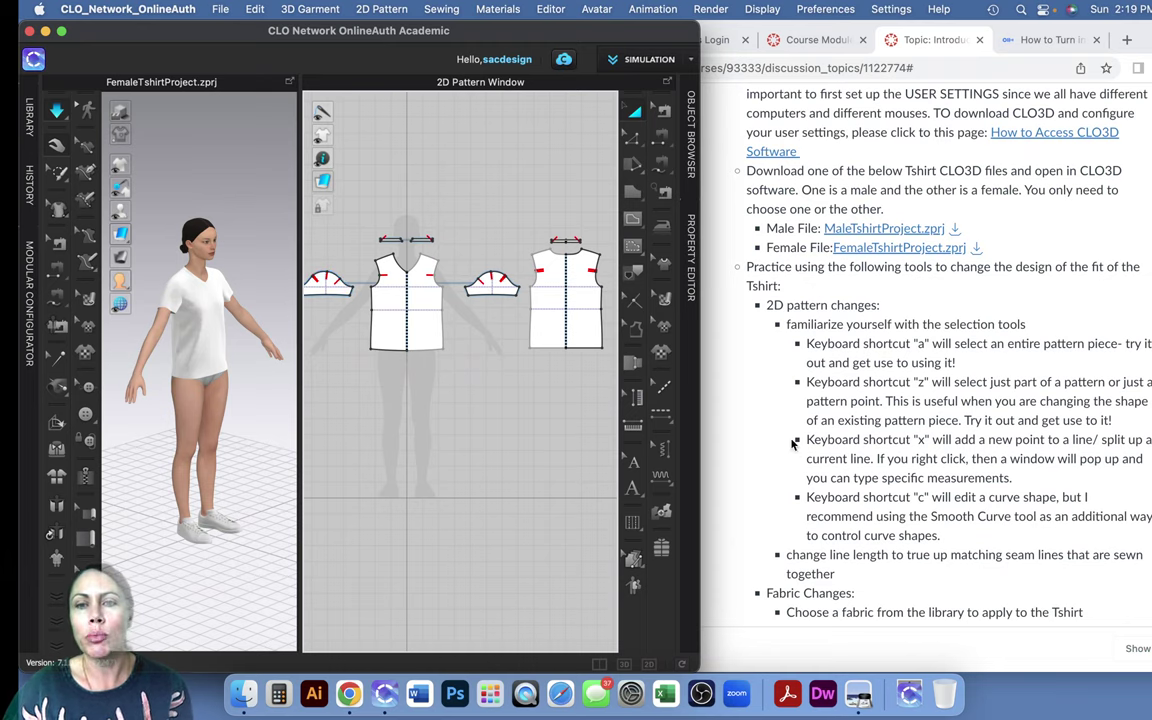
scroll(858, 377, "down", 1)
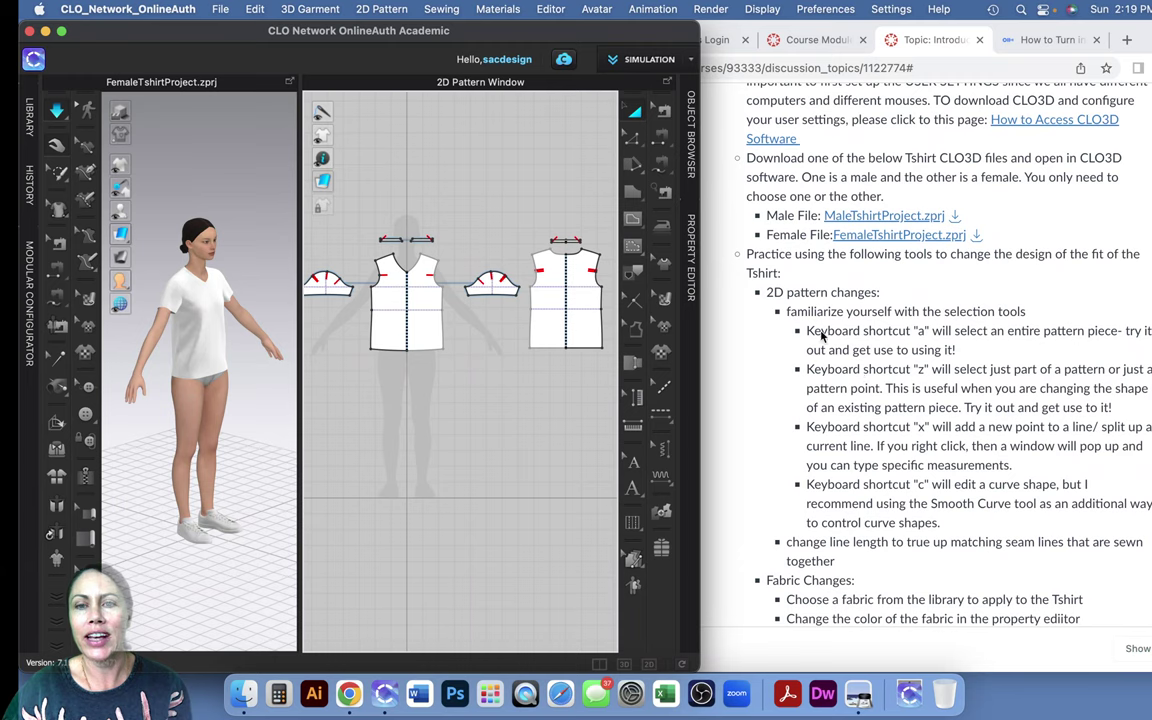
scroll(880, 420, "down", 3)
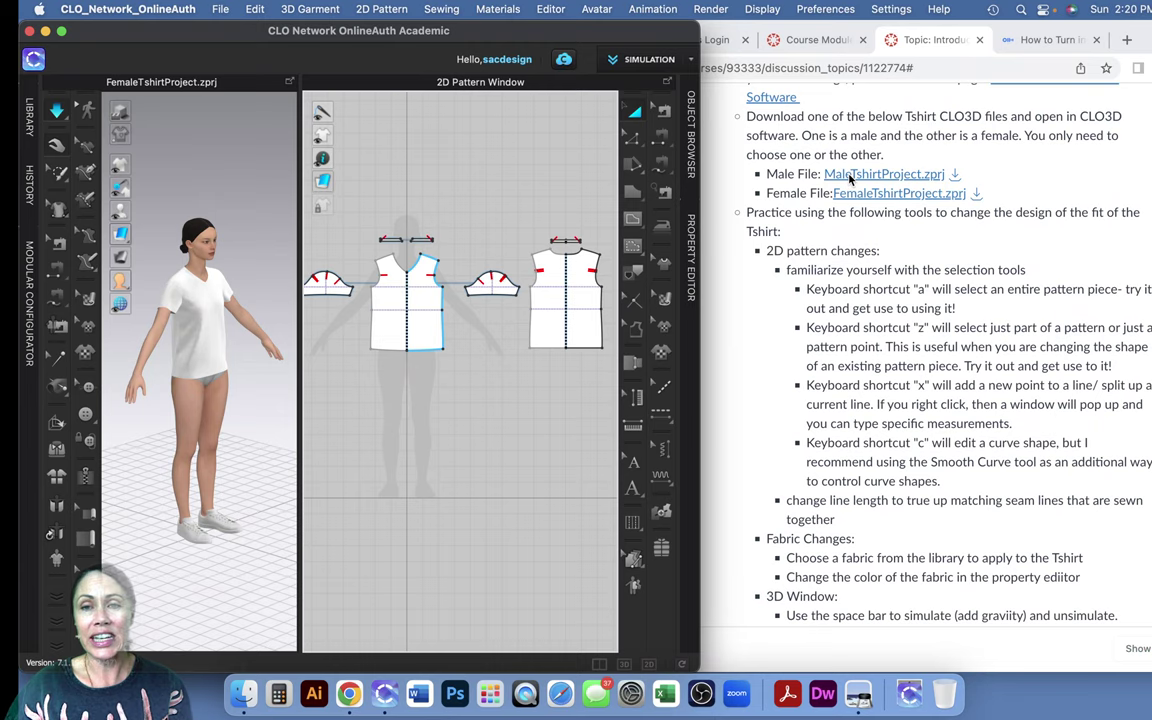
left_click(224, 9)
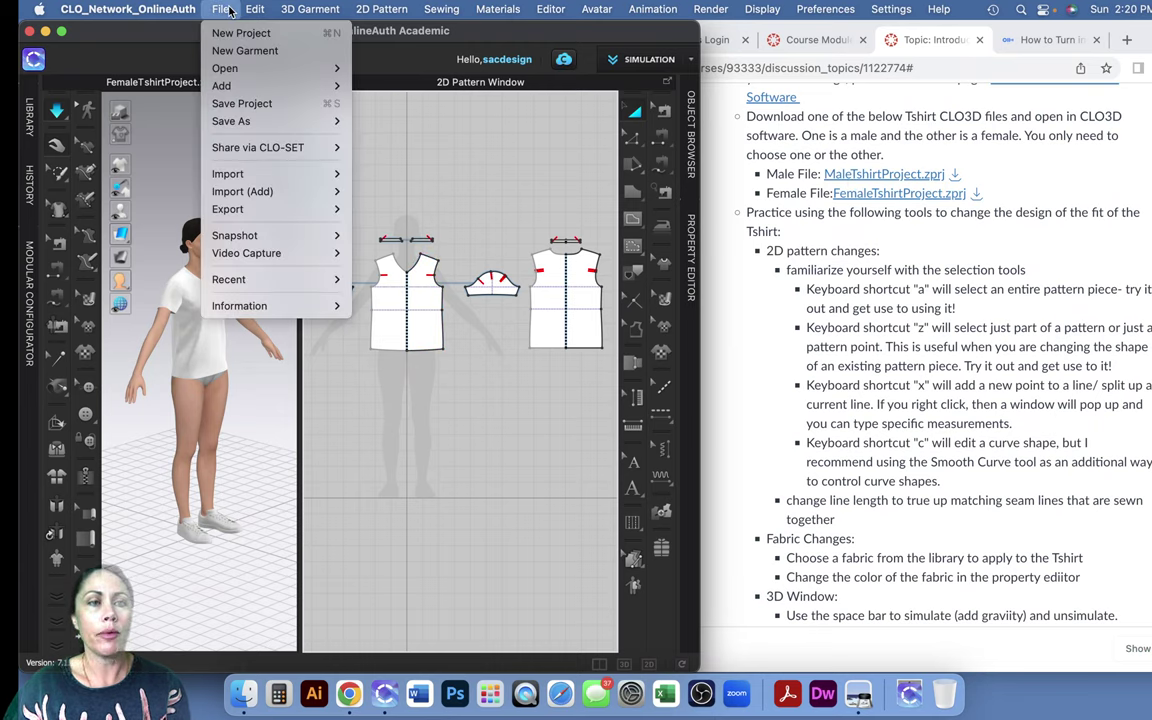
mouse_move(224, 70)
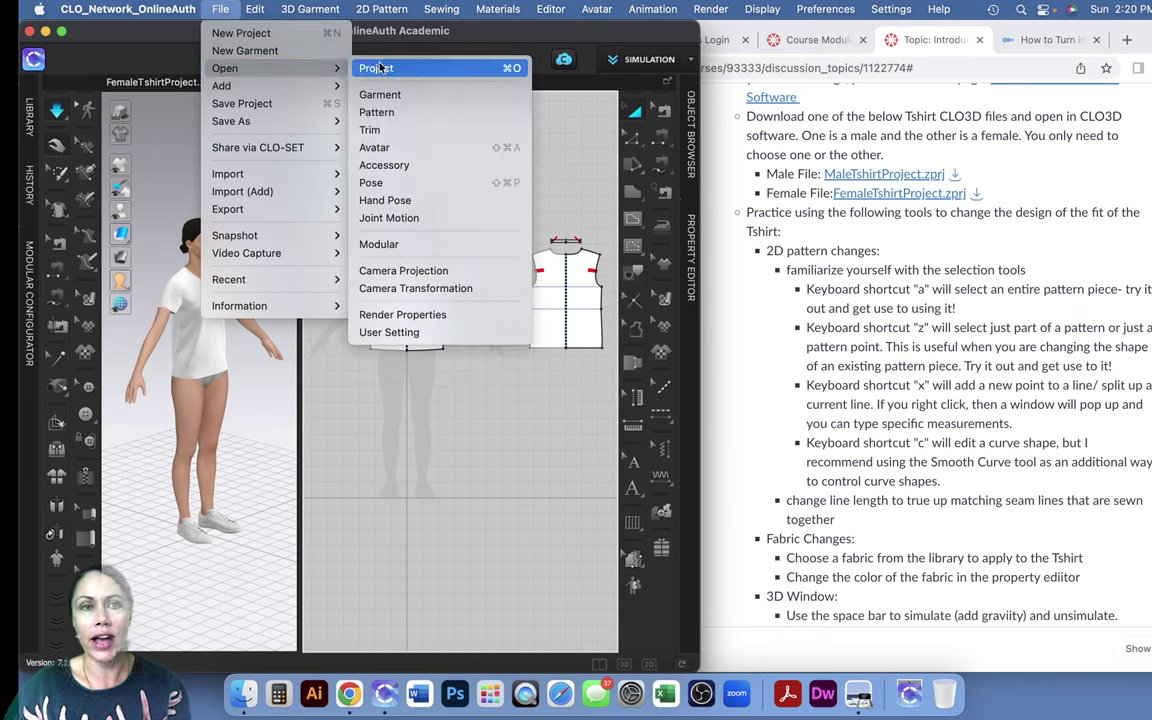
left_click(387, 472)
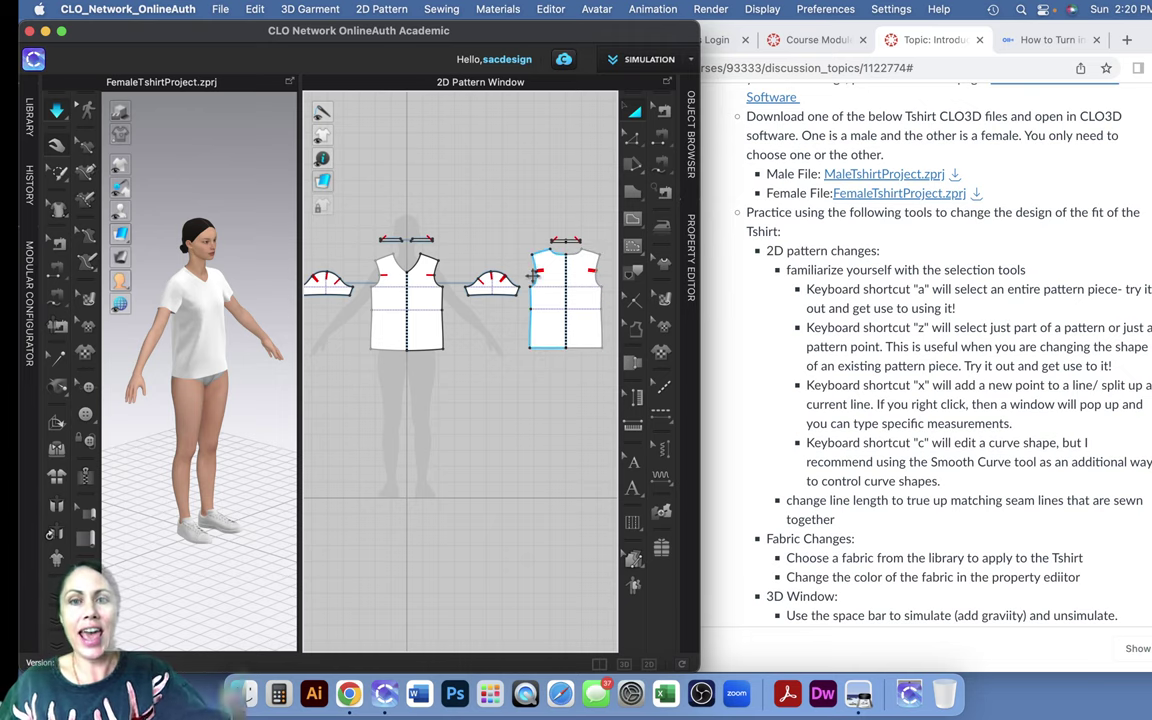
Select the whole front bodice, back bodice and sleeve pattern pieces one after another in the 2D pattern
left_click(425, 298)
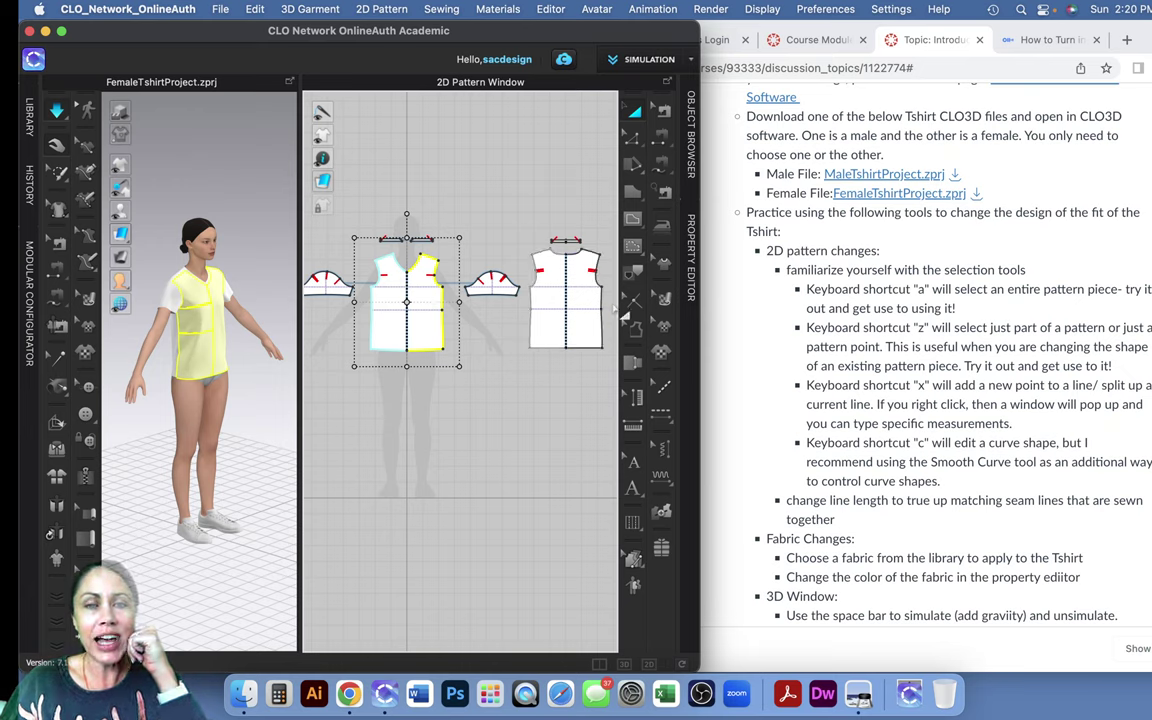
left_click(580, 305)
left_click(497, 289)
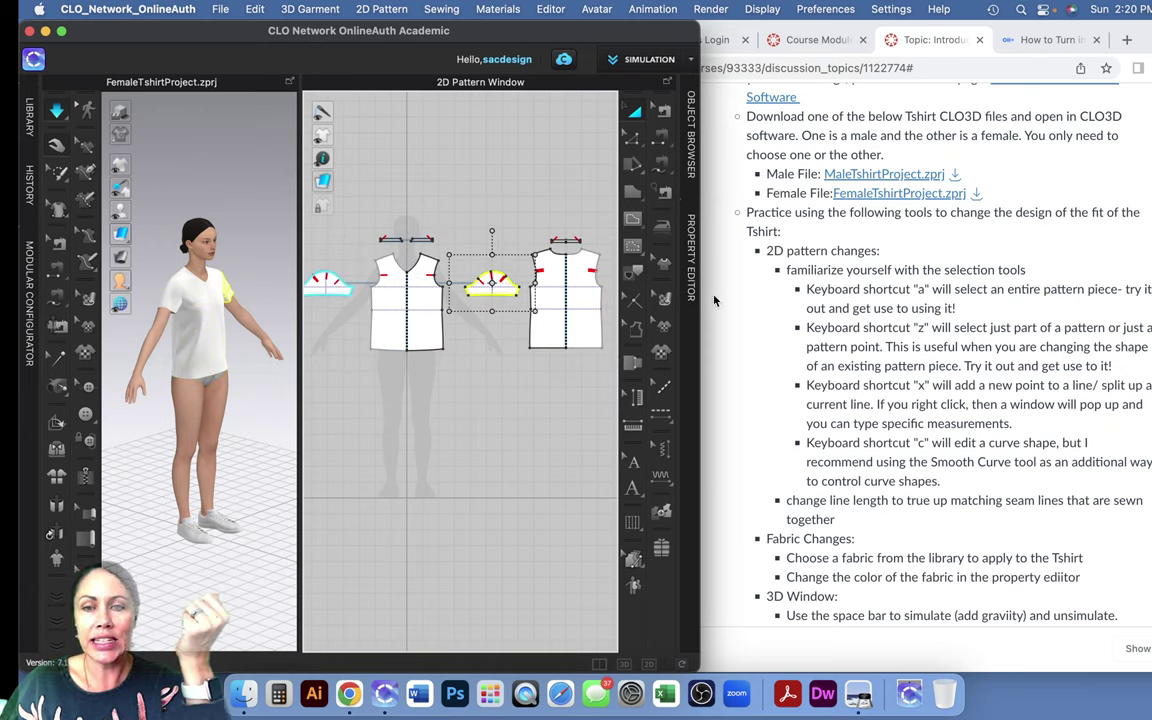
Switch to editing pattern points and lines, select a single lower corner point of the sleeve, and clear the selection
key("z")
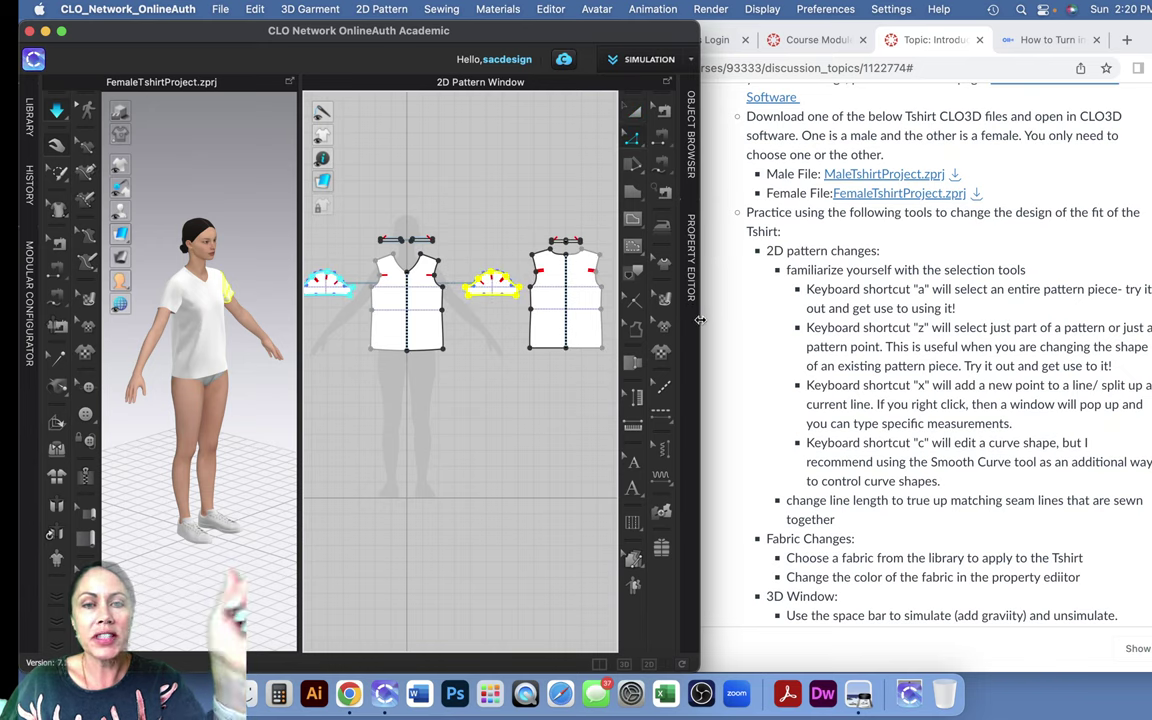
left_click(516, 294)
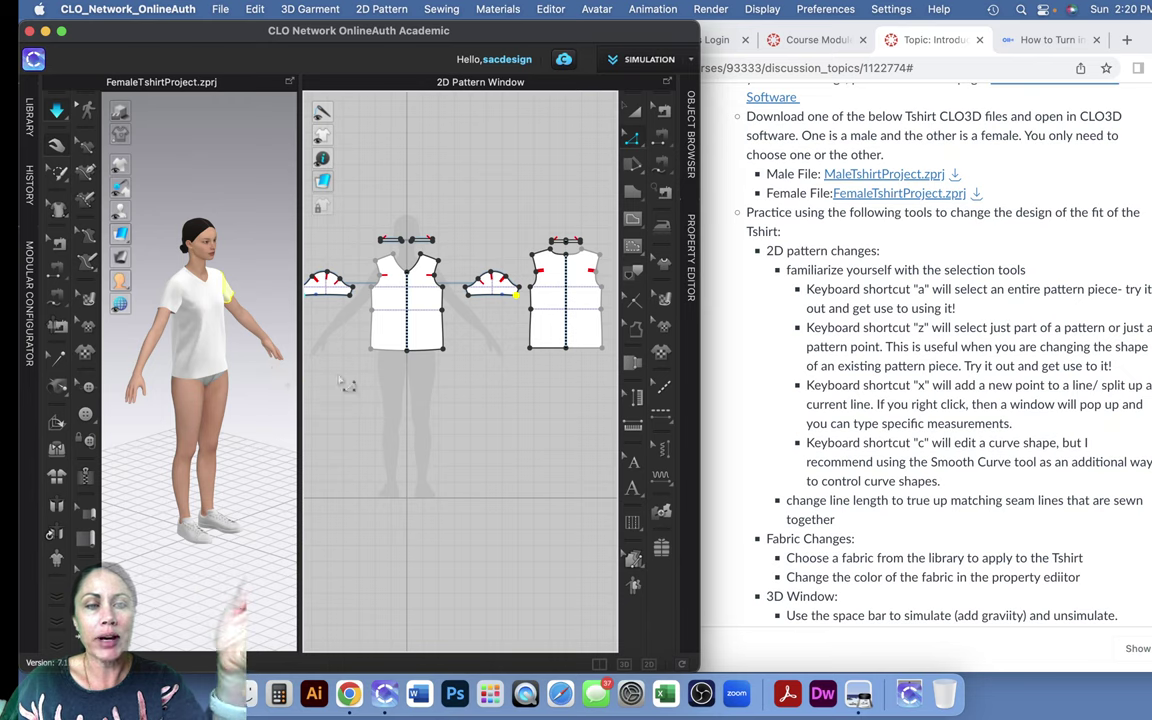
left_click(375, 375)
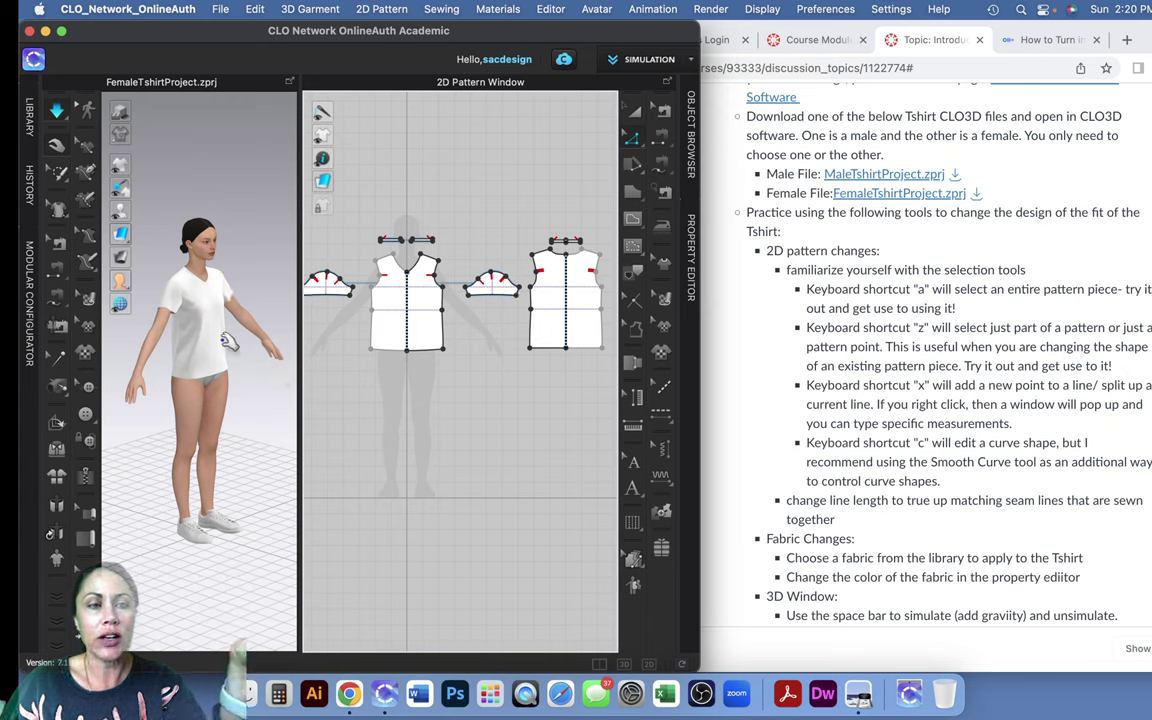
Try raising the front bodice's side hem corner point to curve the hem, view it on the avatar, and undo the move
left_click(371, 349)
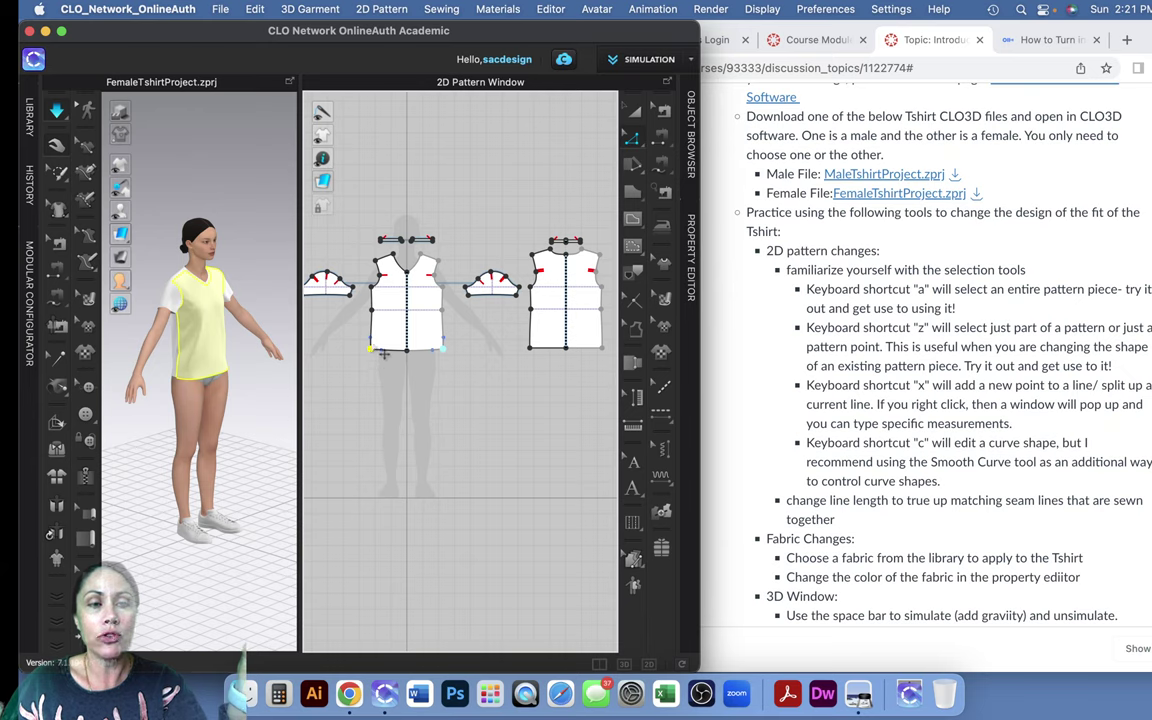
left_click_drag(383, 353, 380, 341)
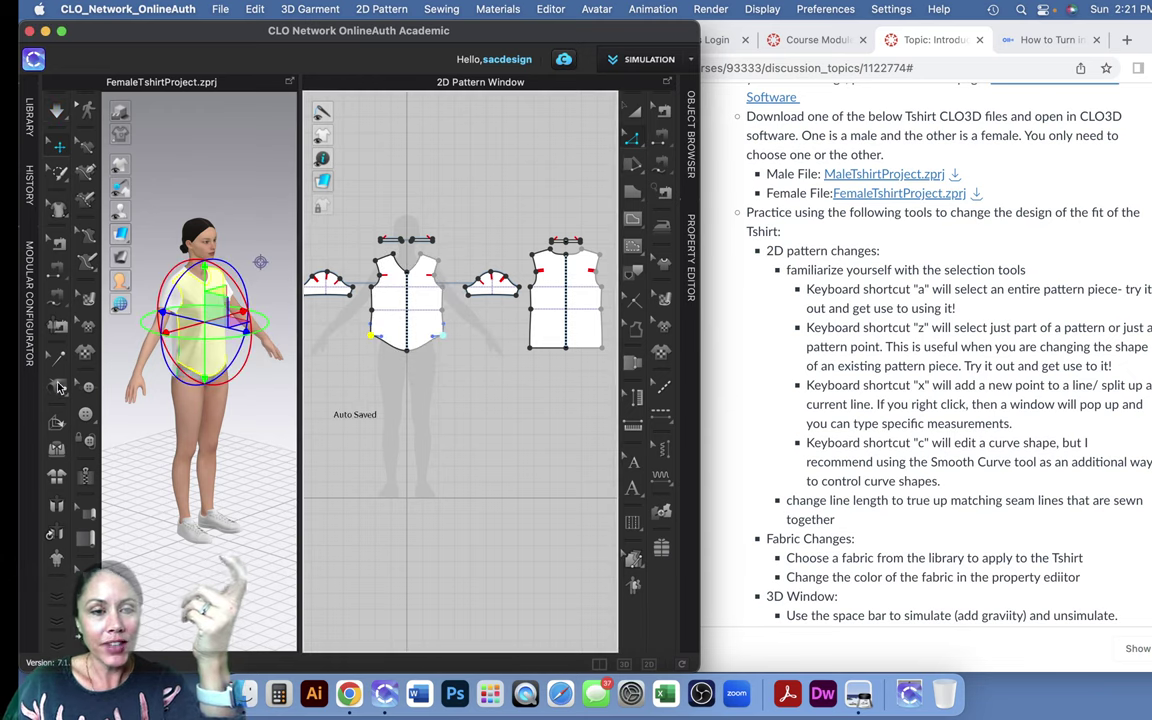
scroll(187, 406, "up", 8)
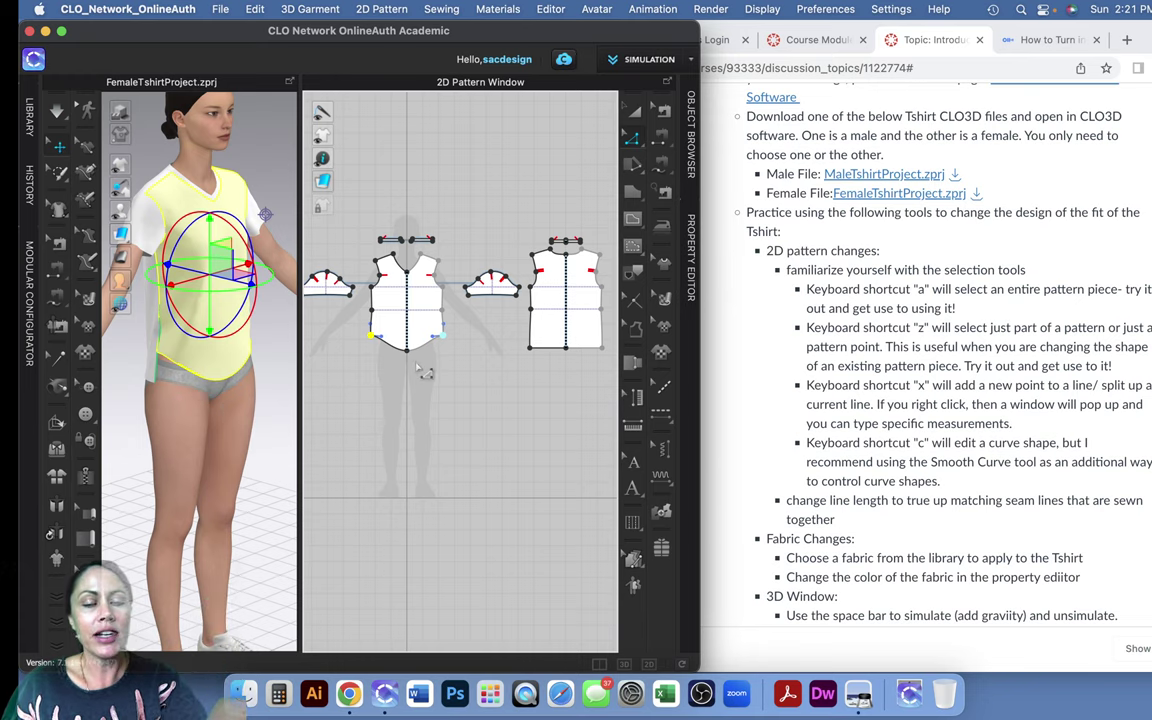
key("super+z")
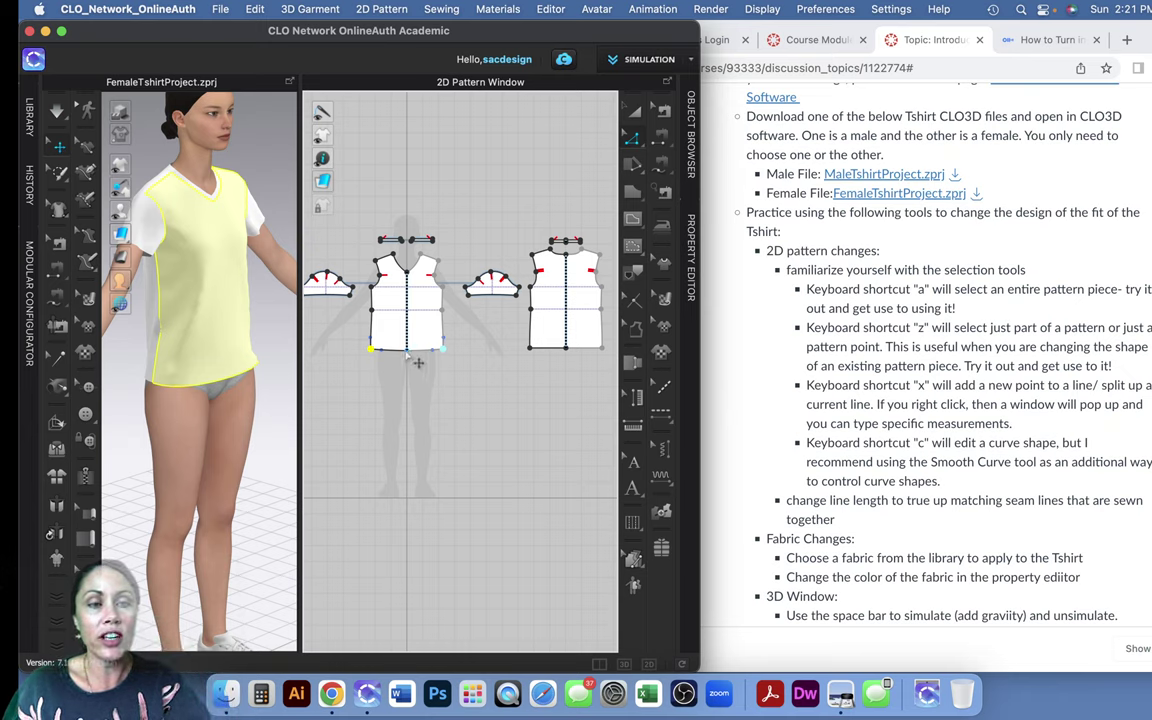
Try moving the front bodice's center hem point slightly upward, and undo the move
left_click(406, 349)
left_click_drag(410, 350, 410, 343)
key("super+z")
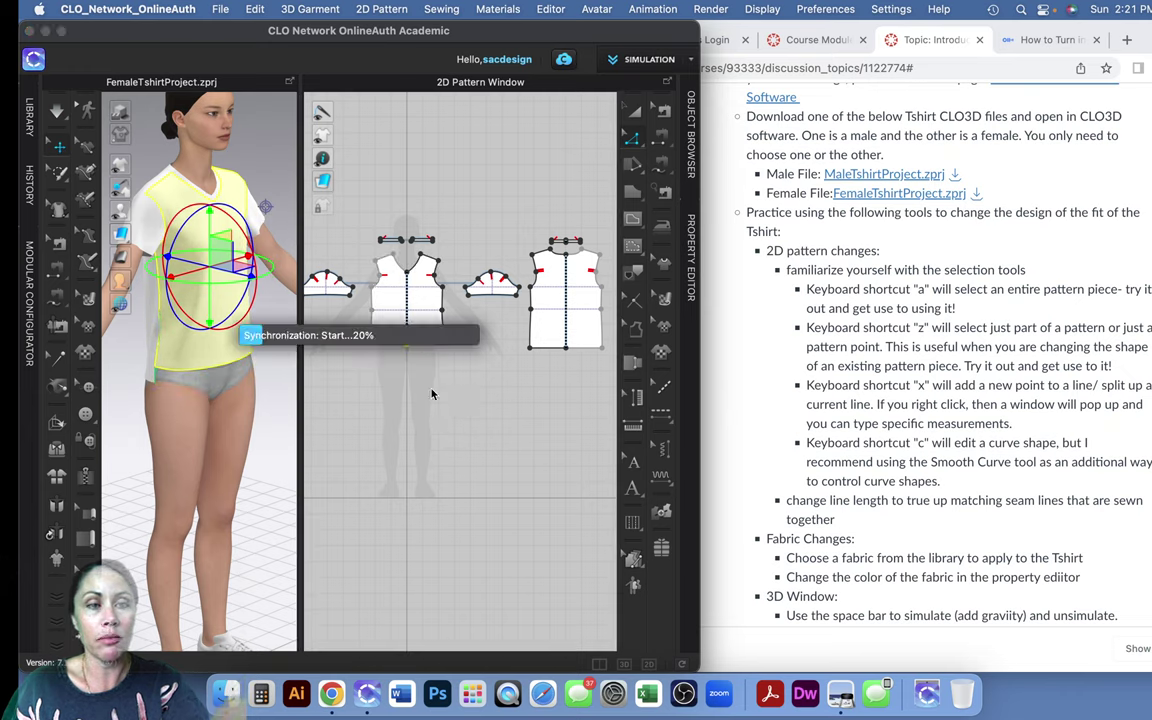
Try moving the box-selected hems of the front and back bodices together, and undo the change
left_click_drag(356, 370, 470, 340)
left_click_drag(352, 371, 609, 356)
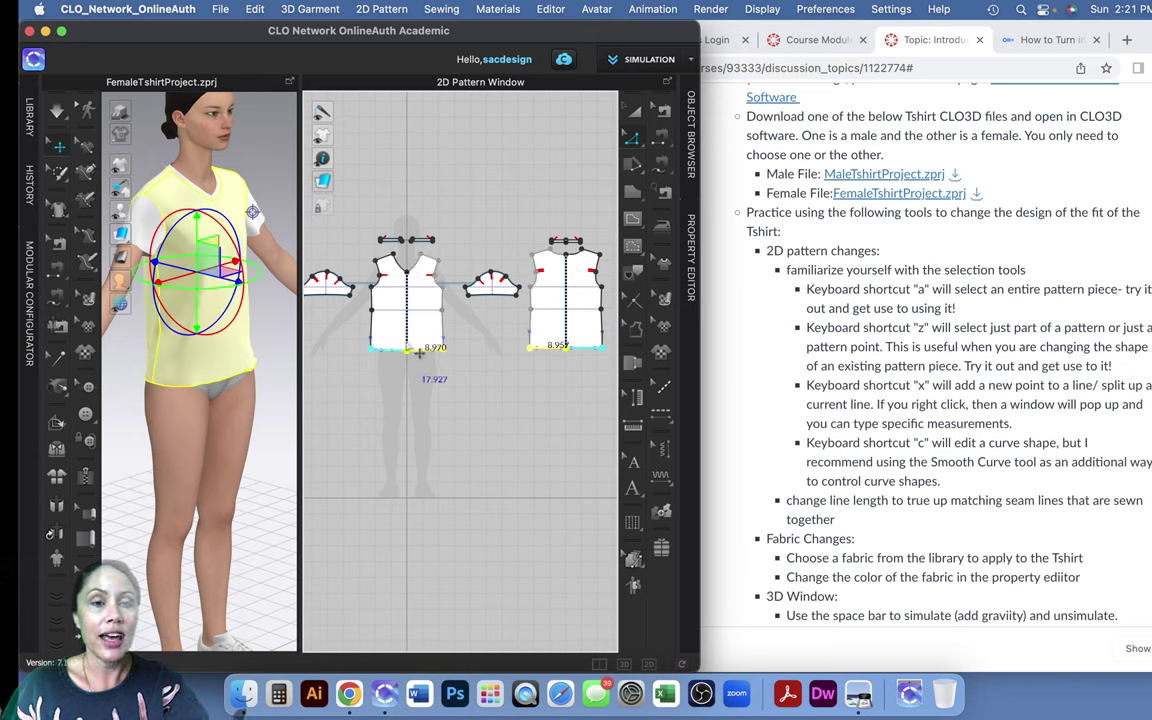
key("z")
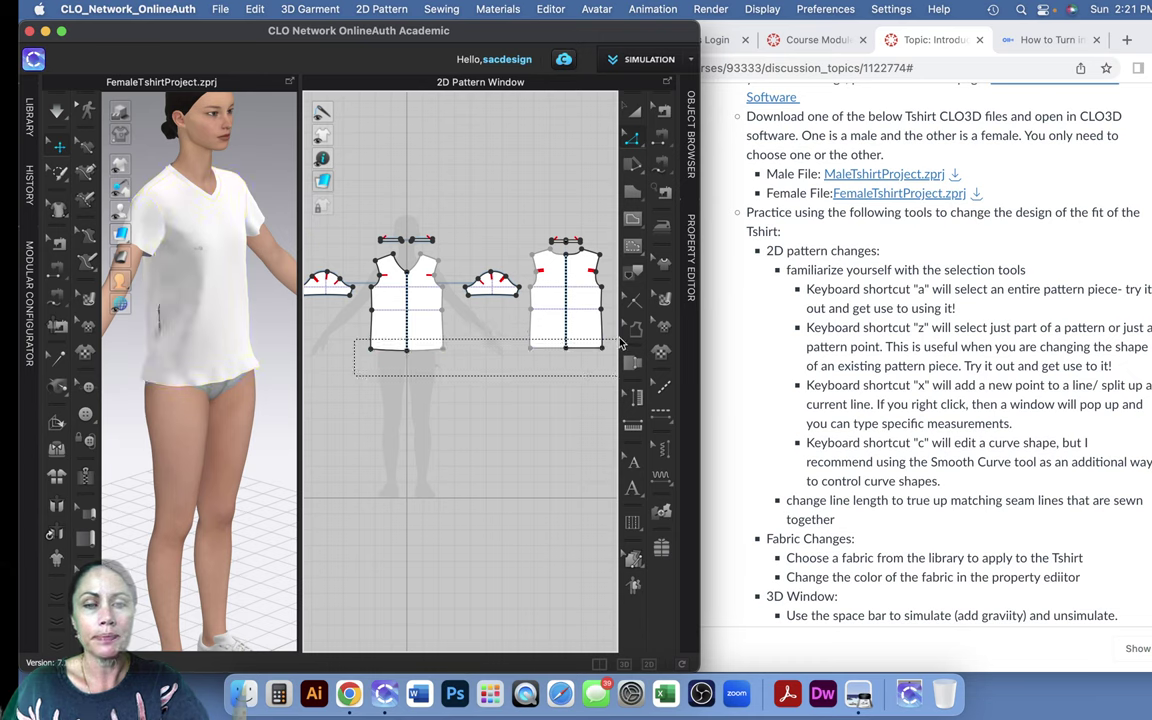
left_click_drag(612, 348, 593, 366)
key("super+z")
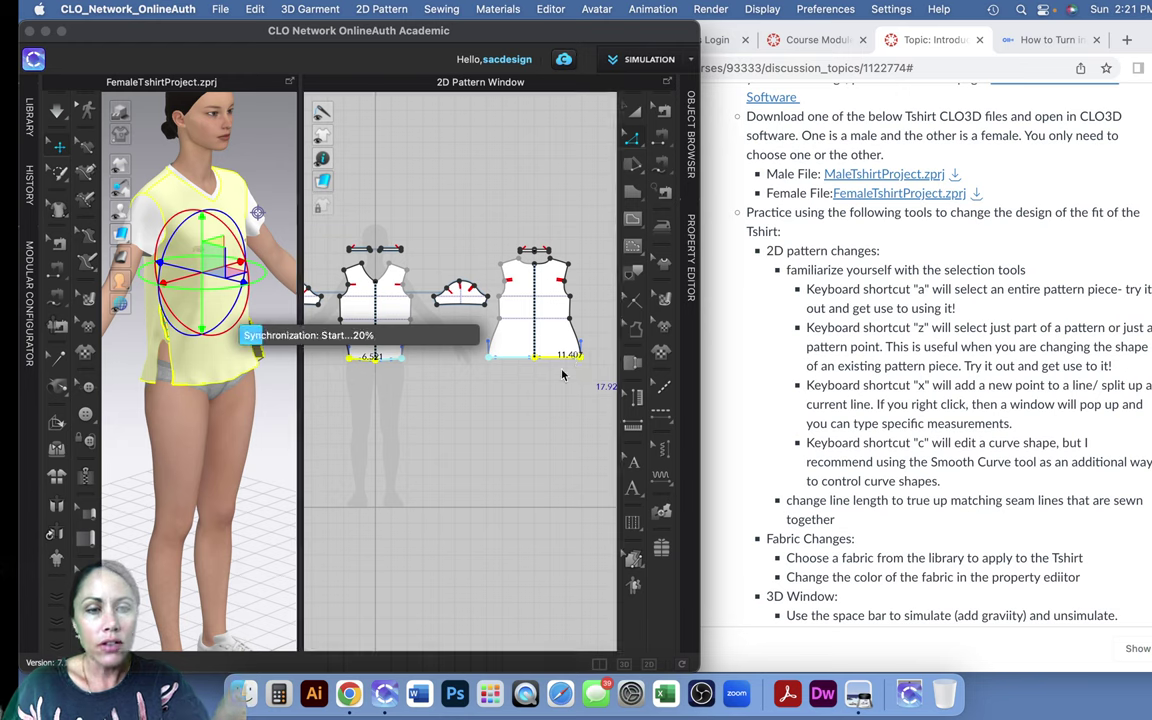
Shorten the T-shirt by raising the back bodice hem line and the front bodice hem line to about the same height
left_click(365, 358)
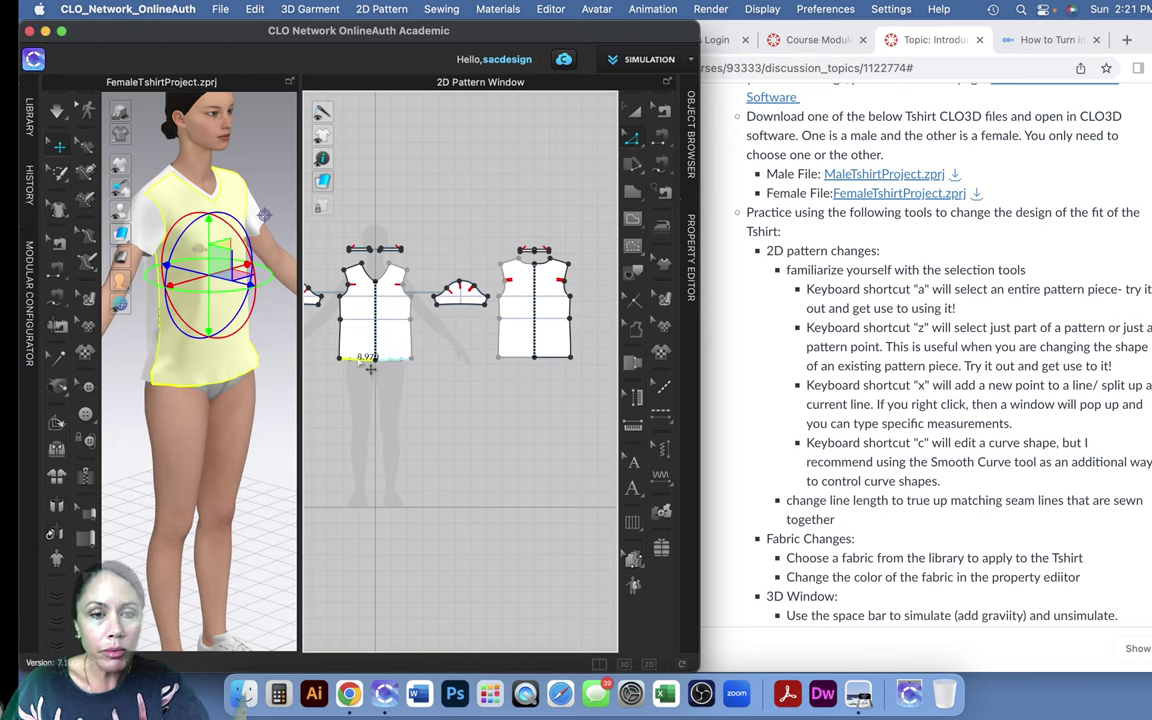
left_click(528, 358, "shift")
left_click_drag(526, 359, 519, 338)
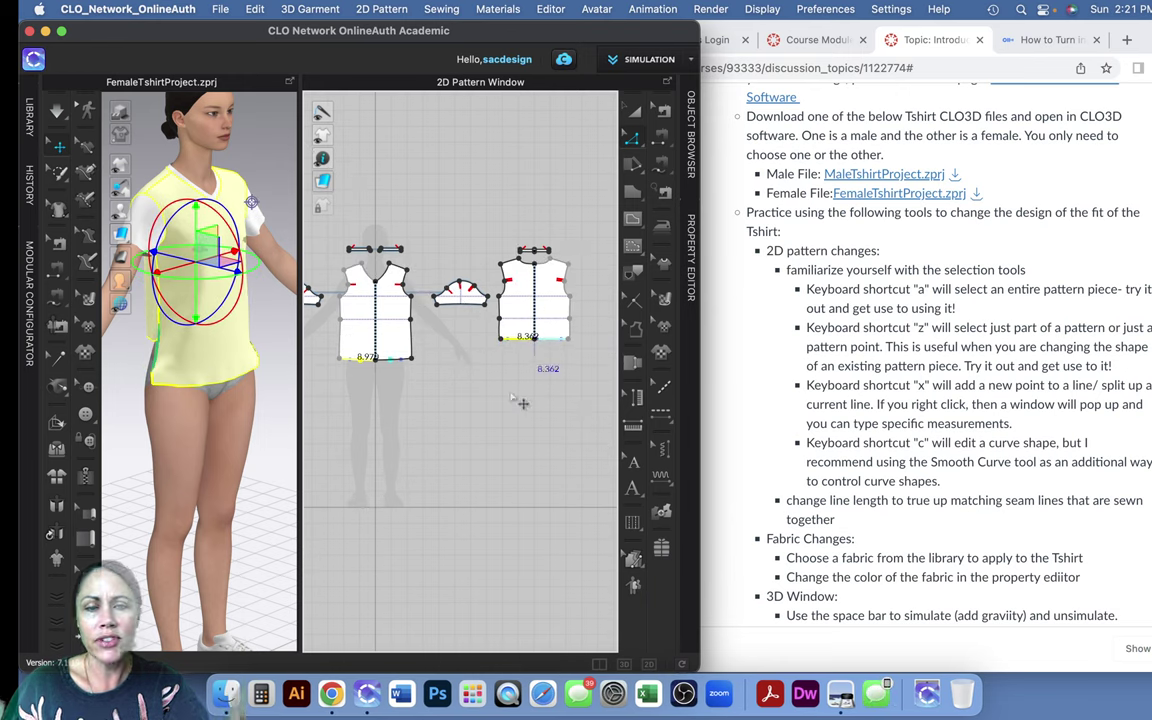
left_click_drag(332, 234, 375, 338)
left_click(373, 373)
left_click(375, 358)
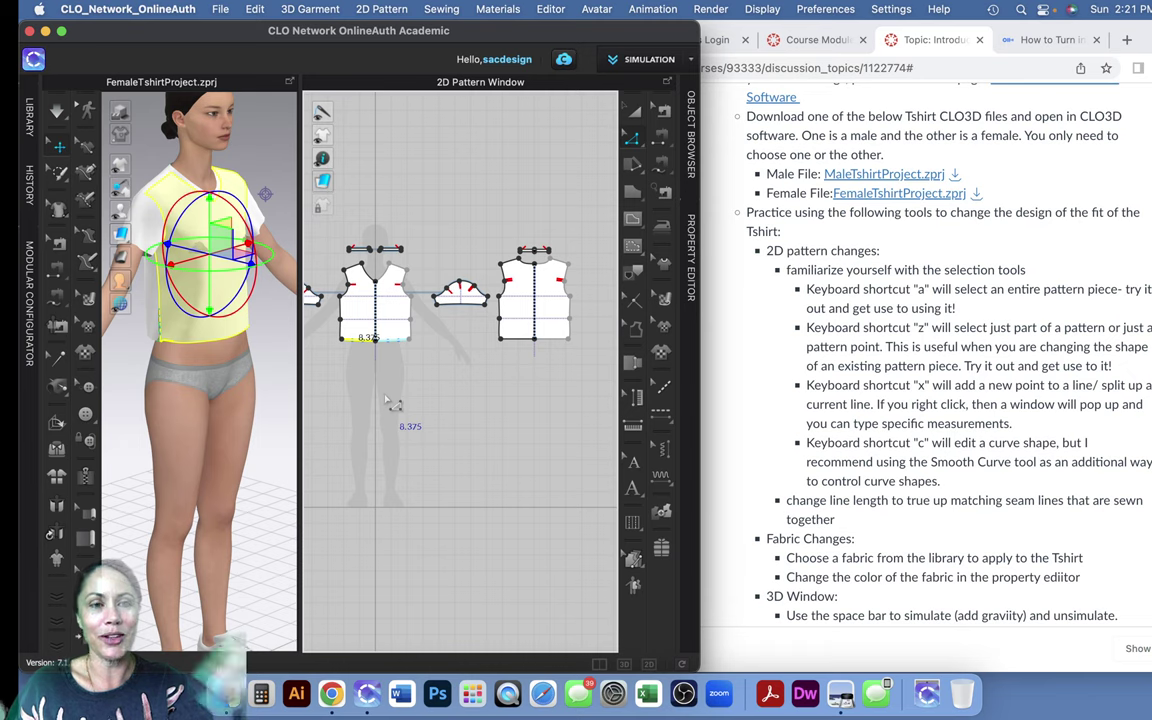
left_click(388, 400)
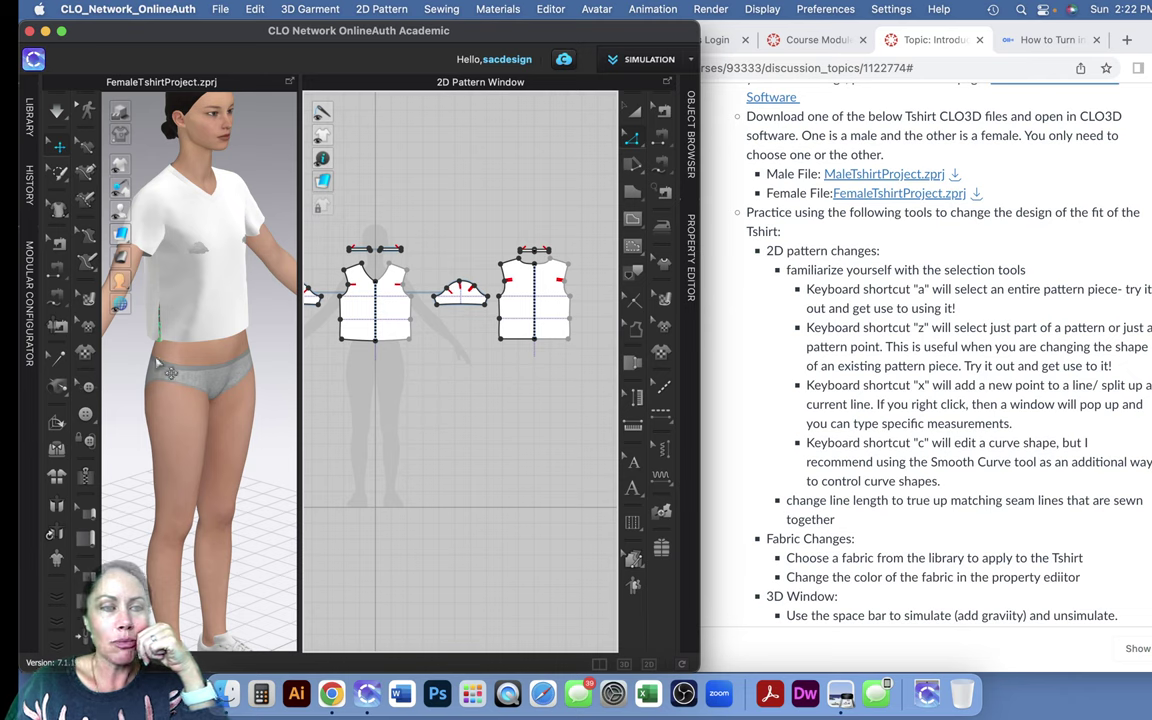
Remove the looped curve at the front bodice's side hem corner by pulling its curve handle back onto the corner point
left_click(423, 348)
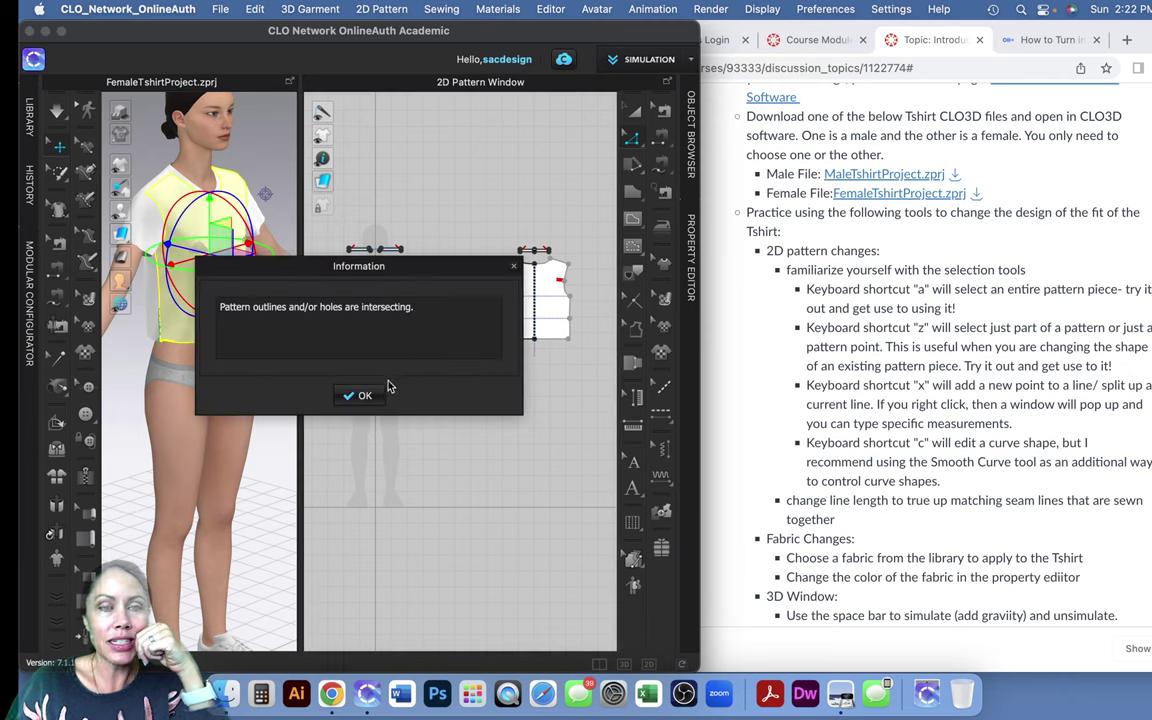
left_click(362, 397)
scroll(360, 340, "up", 3)
scroll(385, 355, "up", 5)
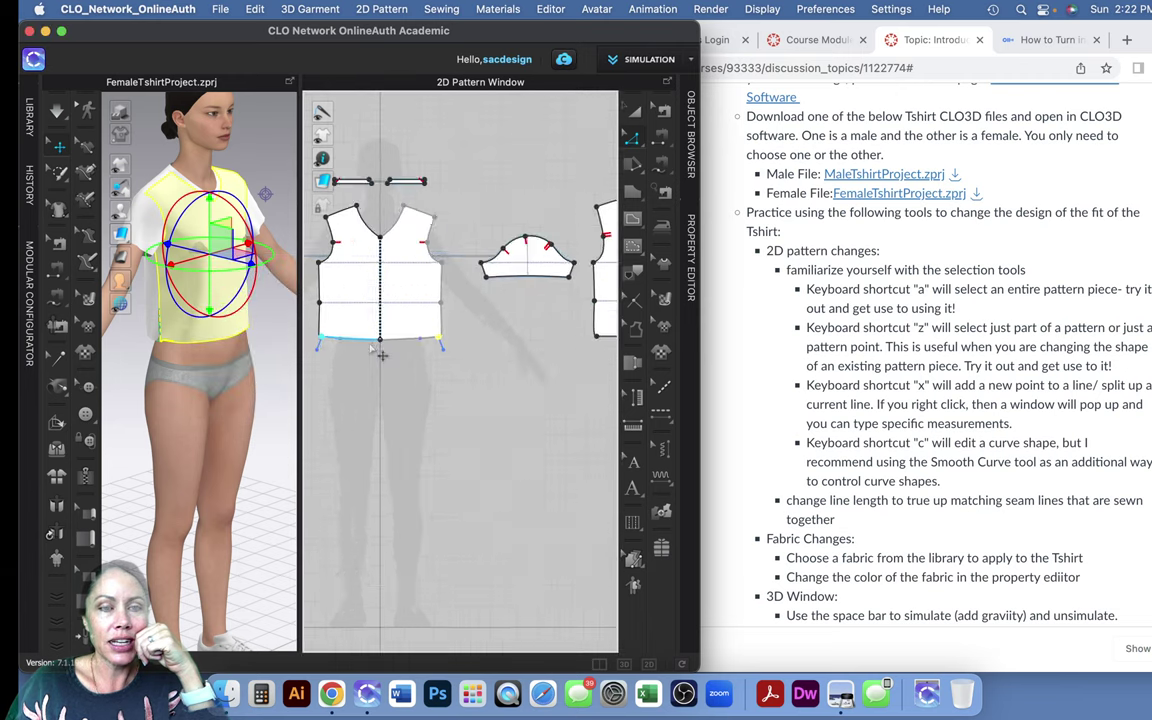
scroll(520, 370, "up", 10)
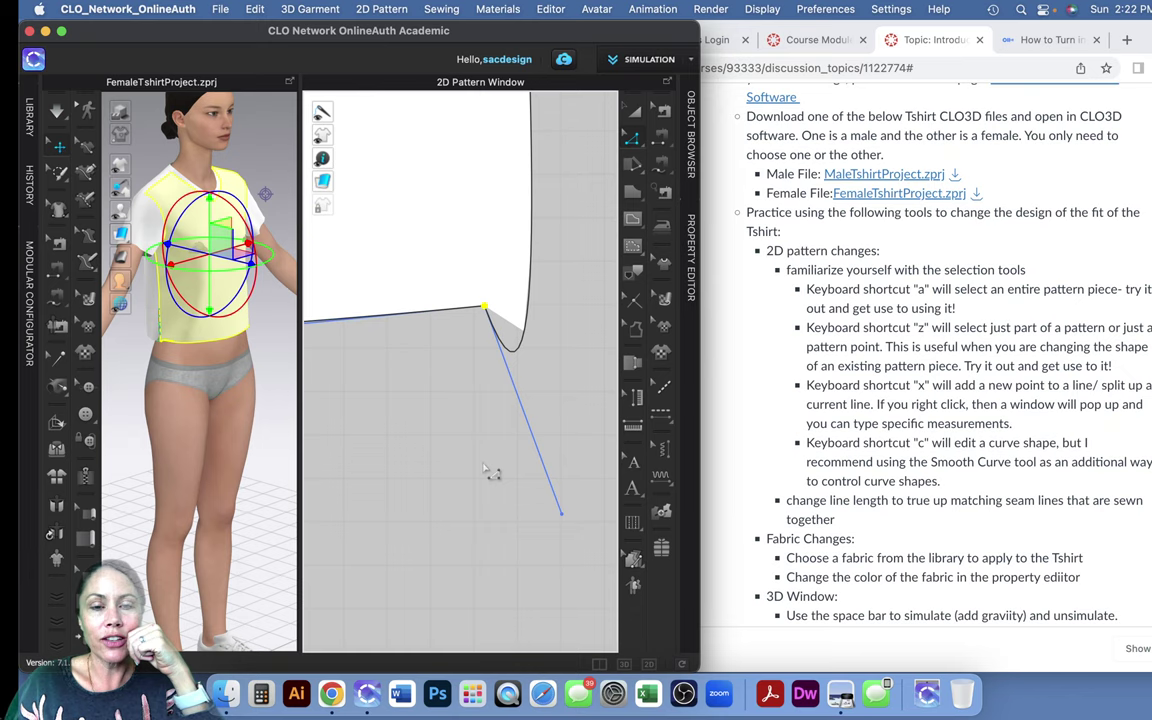
middle_click_drag(444, 427, 481, 428)
scroll(481, 428, "down", 8)
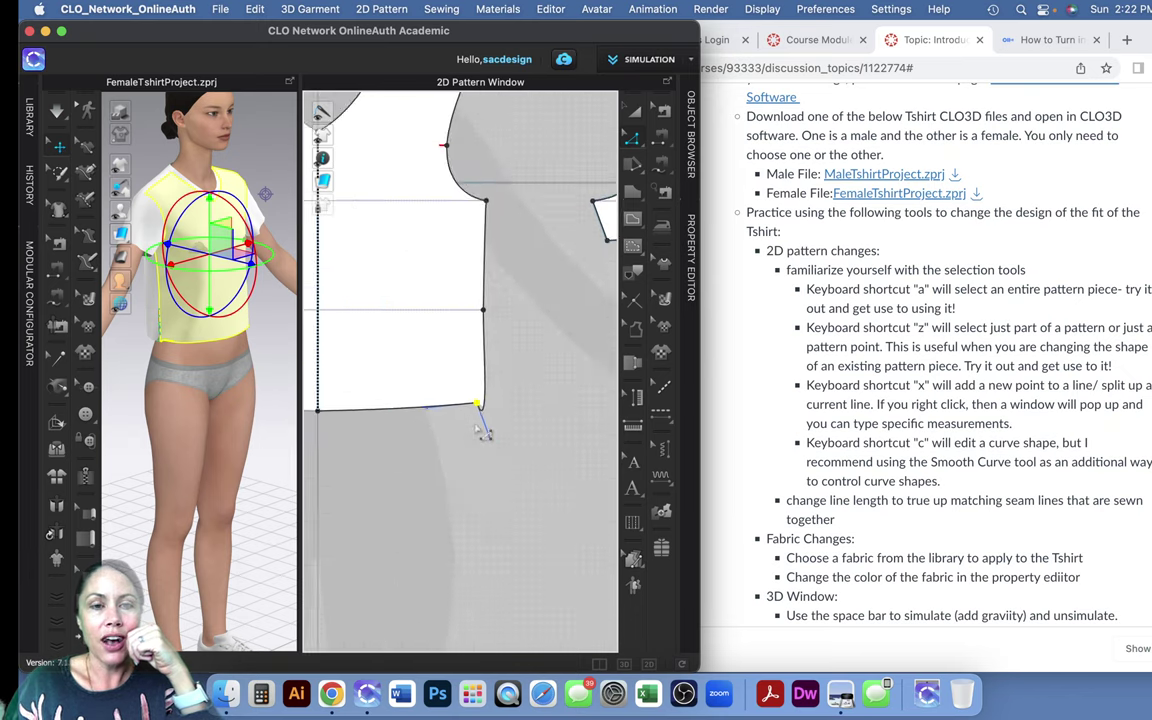
scroll(483, 430, "up", 8)
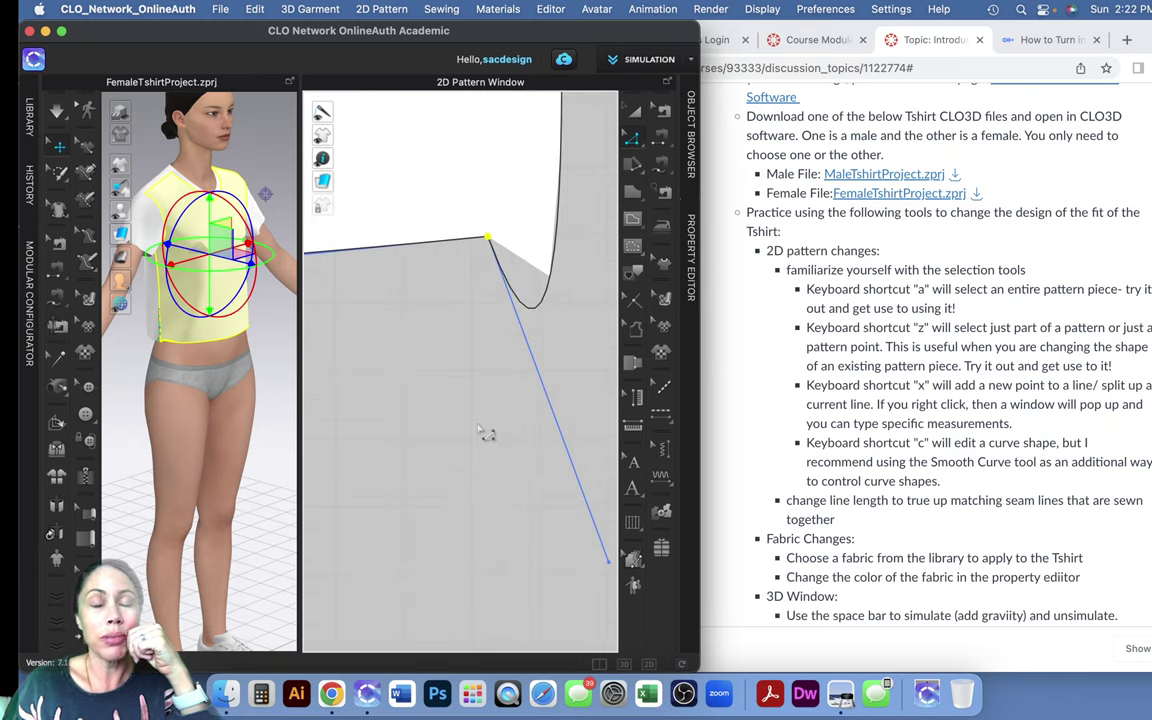
scroll(481, 430, "down", 8)
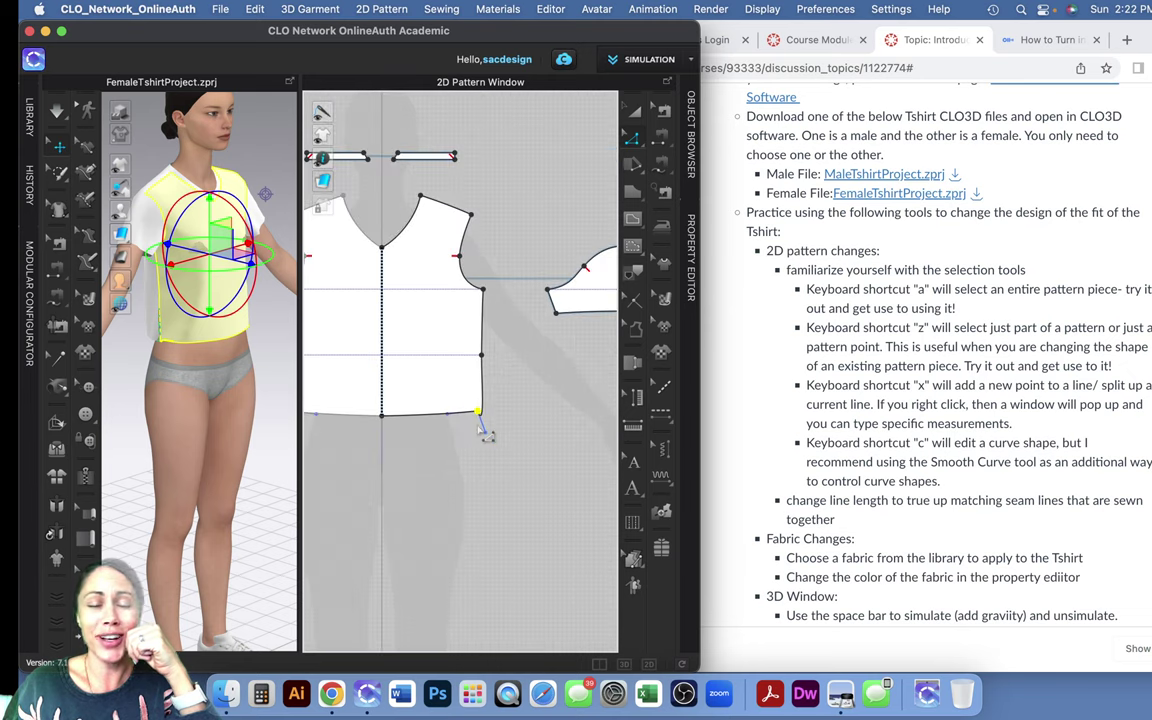
scroll(440, 360, "up", 5)
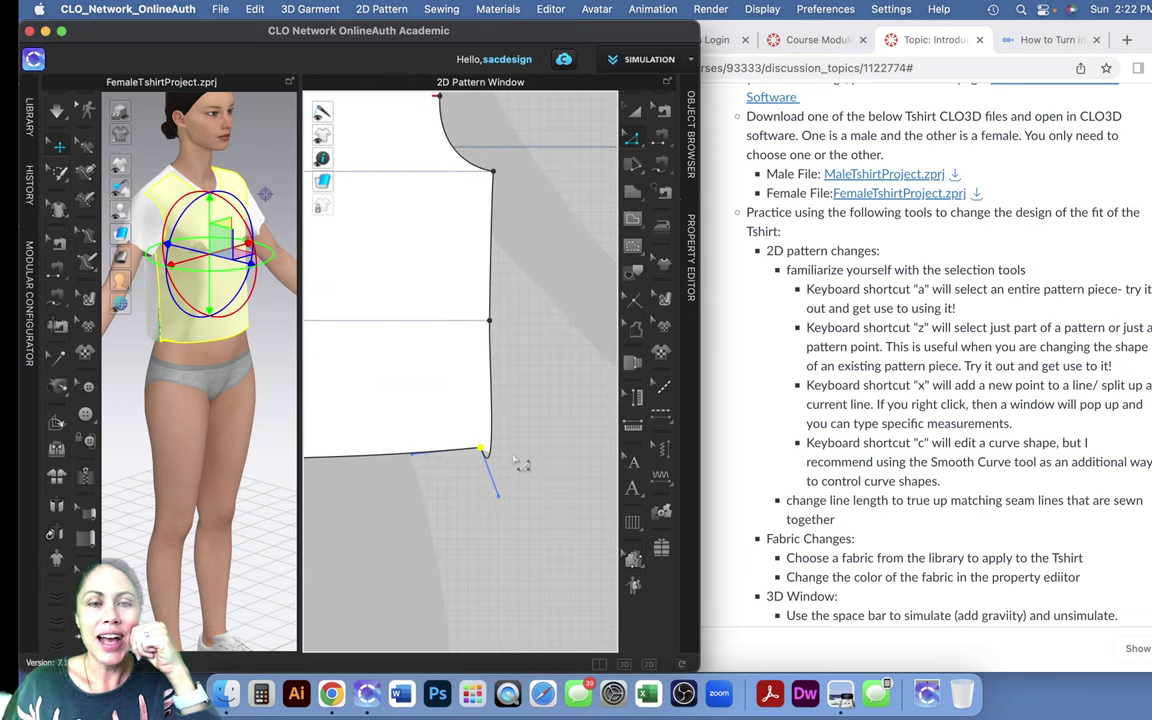
left_click_drag(499, 497, 483, 447)
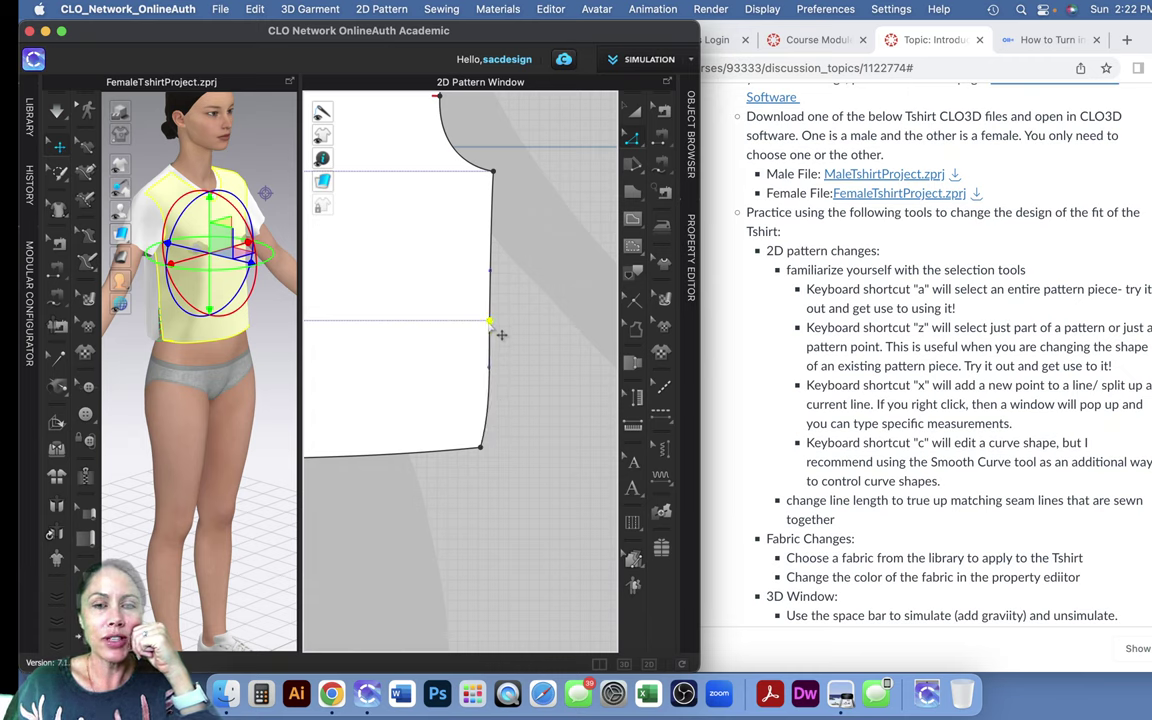
Try pulling the front side seam's waist point inward for a fitted waist, and undo the move
scroll(500, 334, "down", 3)
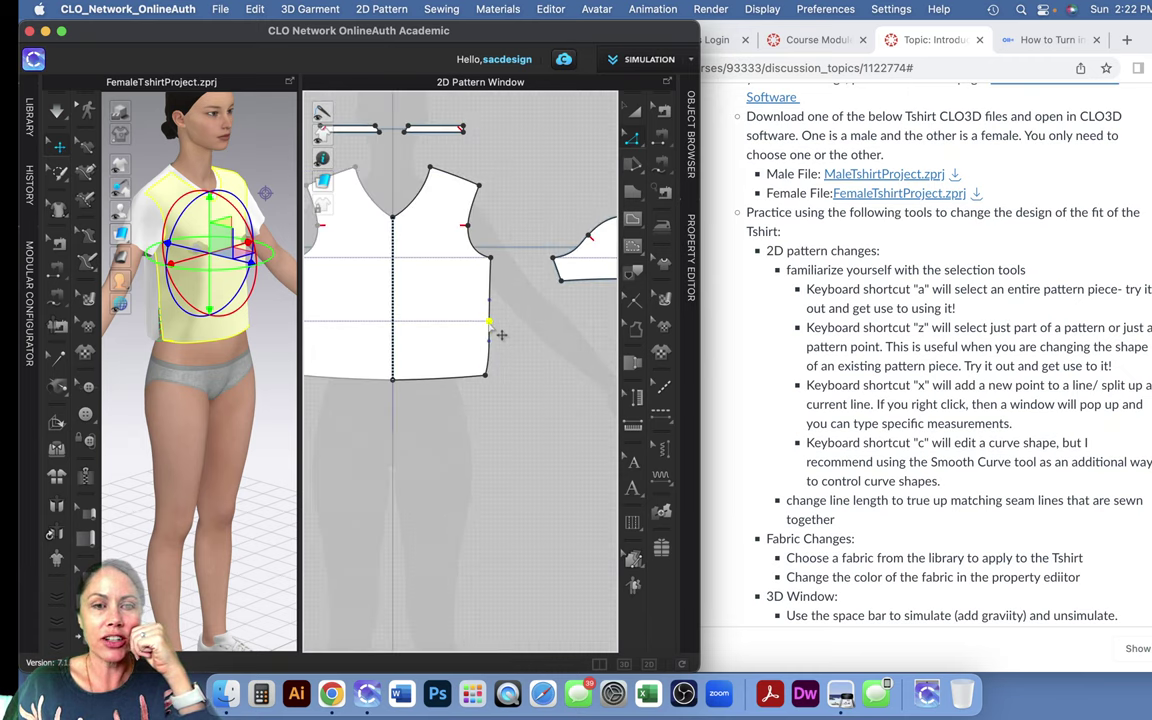
left_click_drag(489, 322, 463, 322)
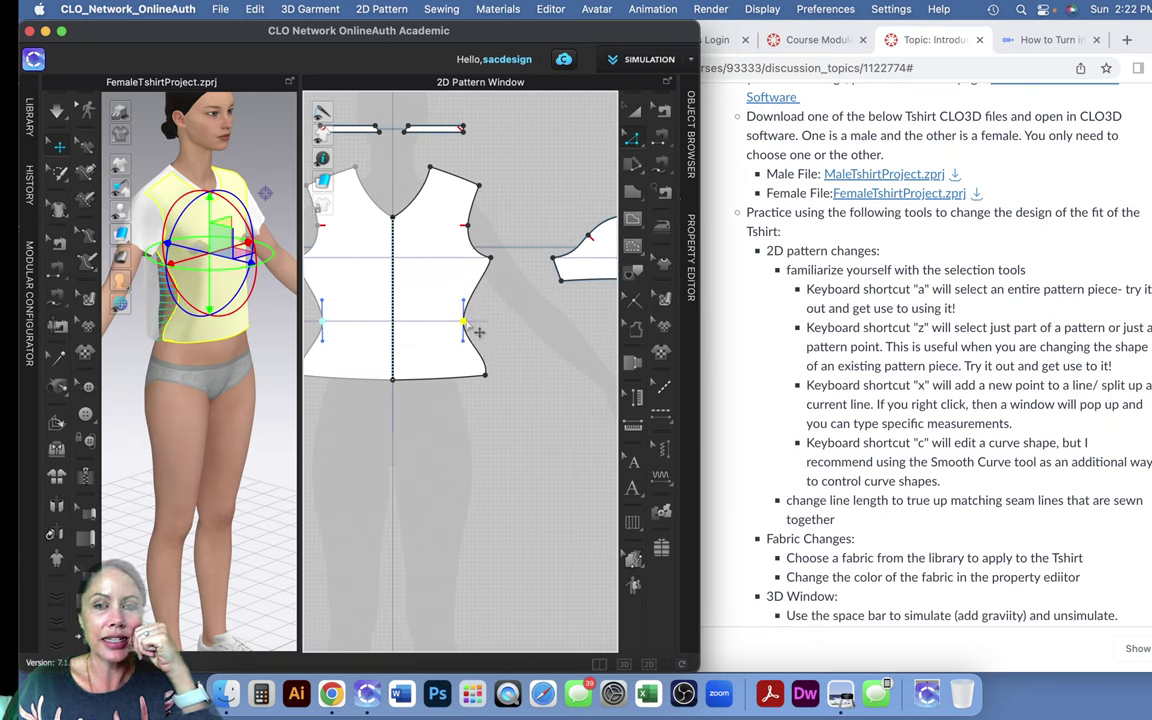
key("super+z")
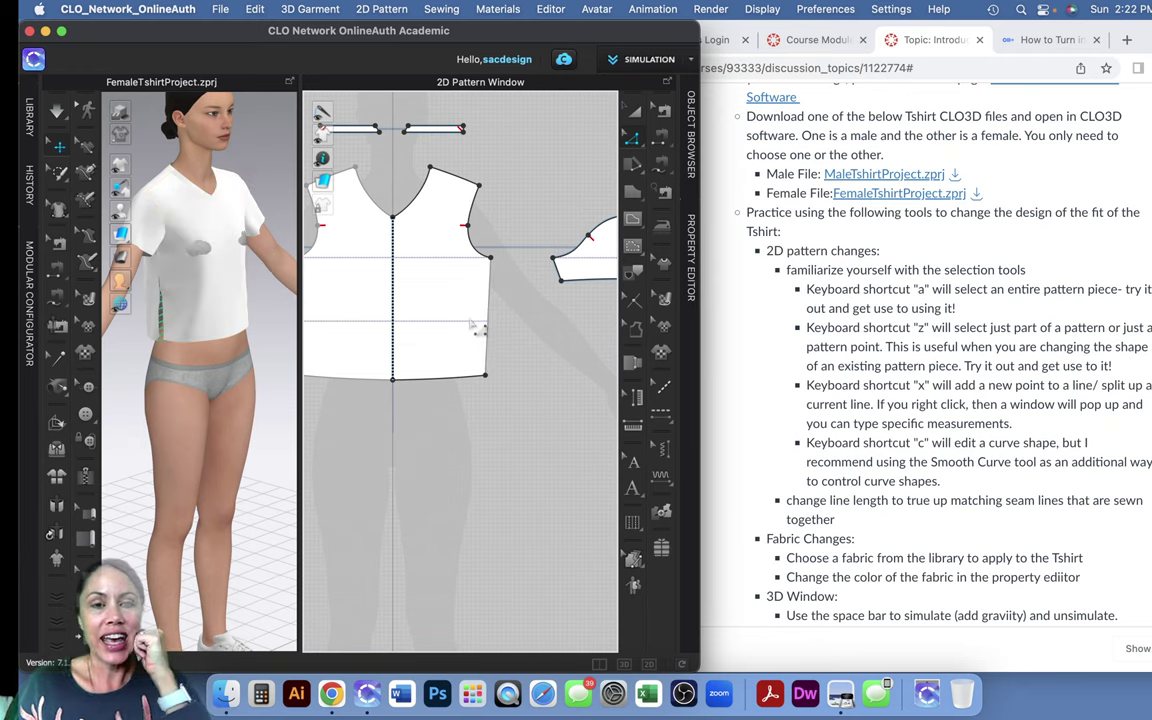
Flare the T-shirt by moving the side hem corners of the front and back bodices outward, the back only slightly
left_click_drag(485, 375, 530, 380)
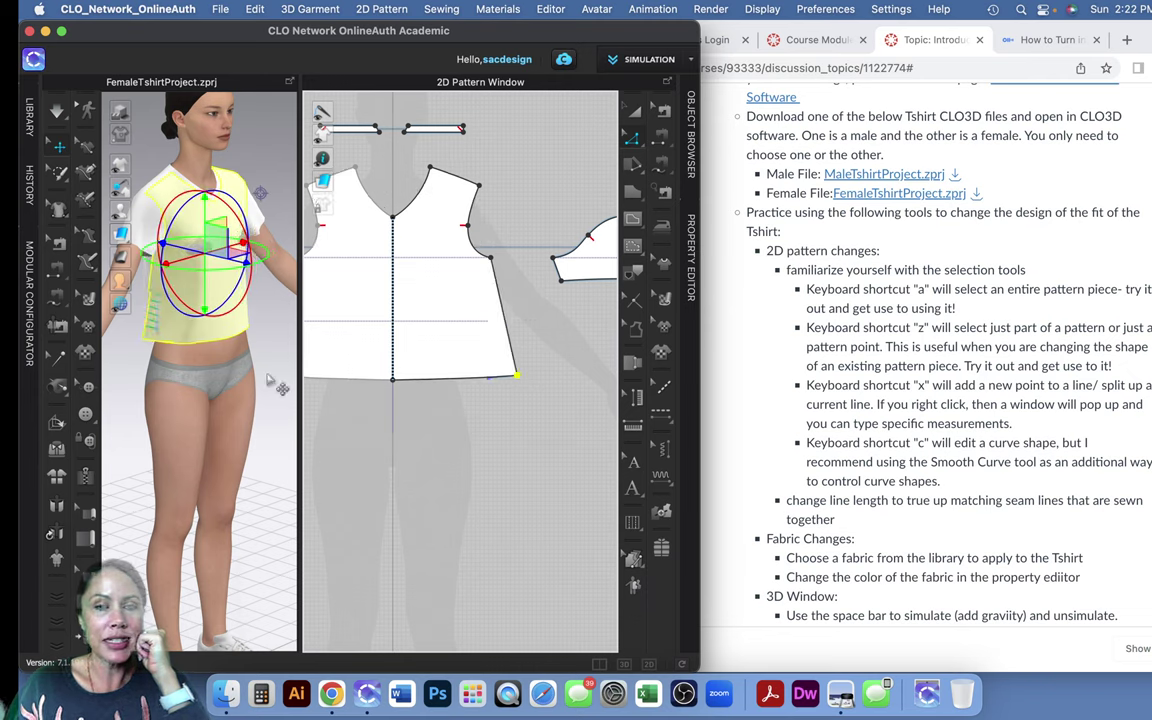
scroll(388, 386, "down", 5)
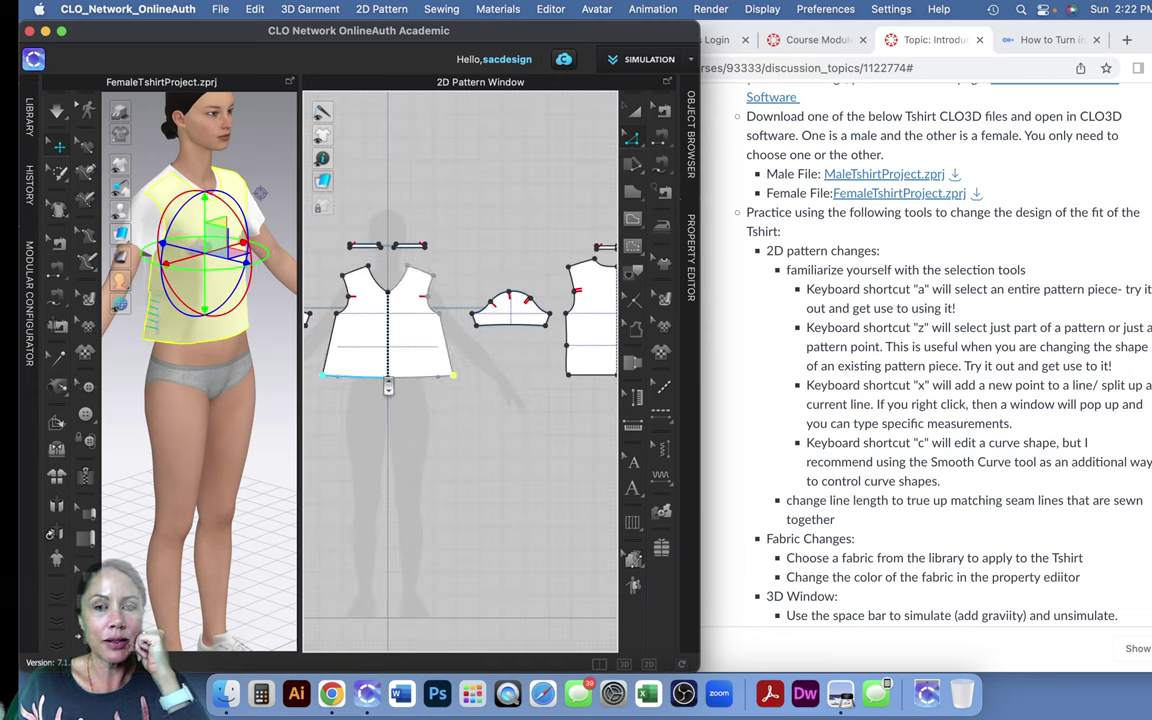
left_click(580, 356)
left_click(515, 330)
right_click_drag(542, 340, 497, 361)
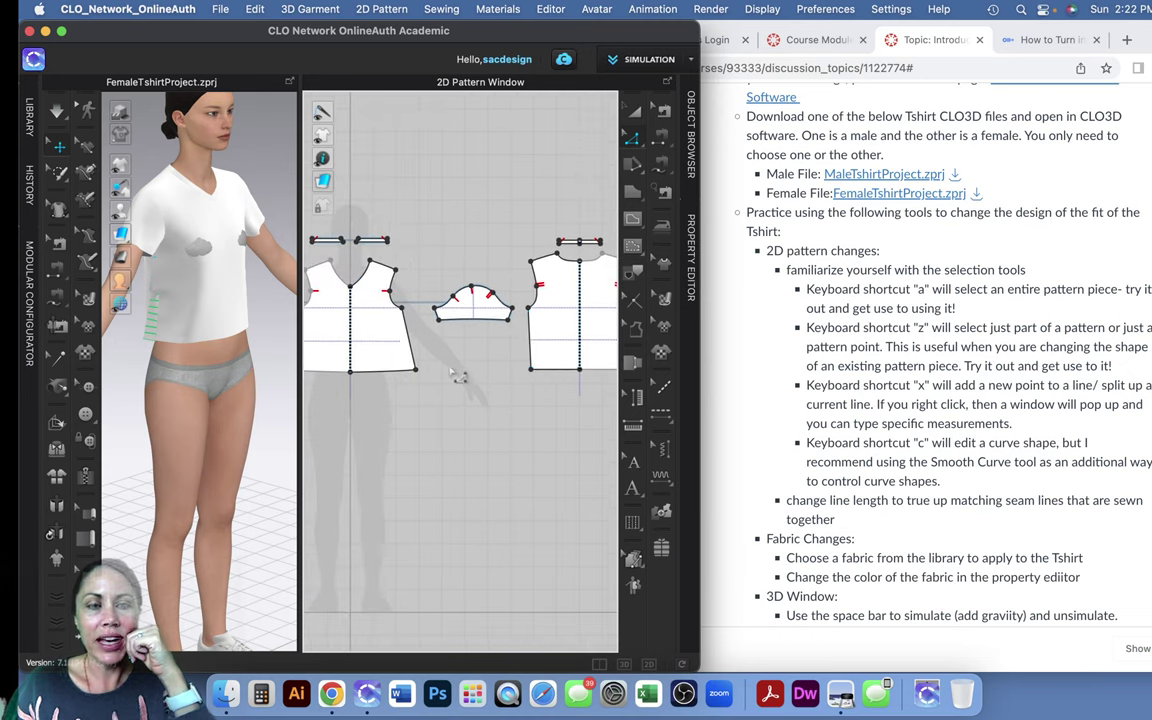
right_click_drag(460, 375, 437, 380)
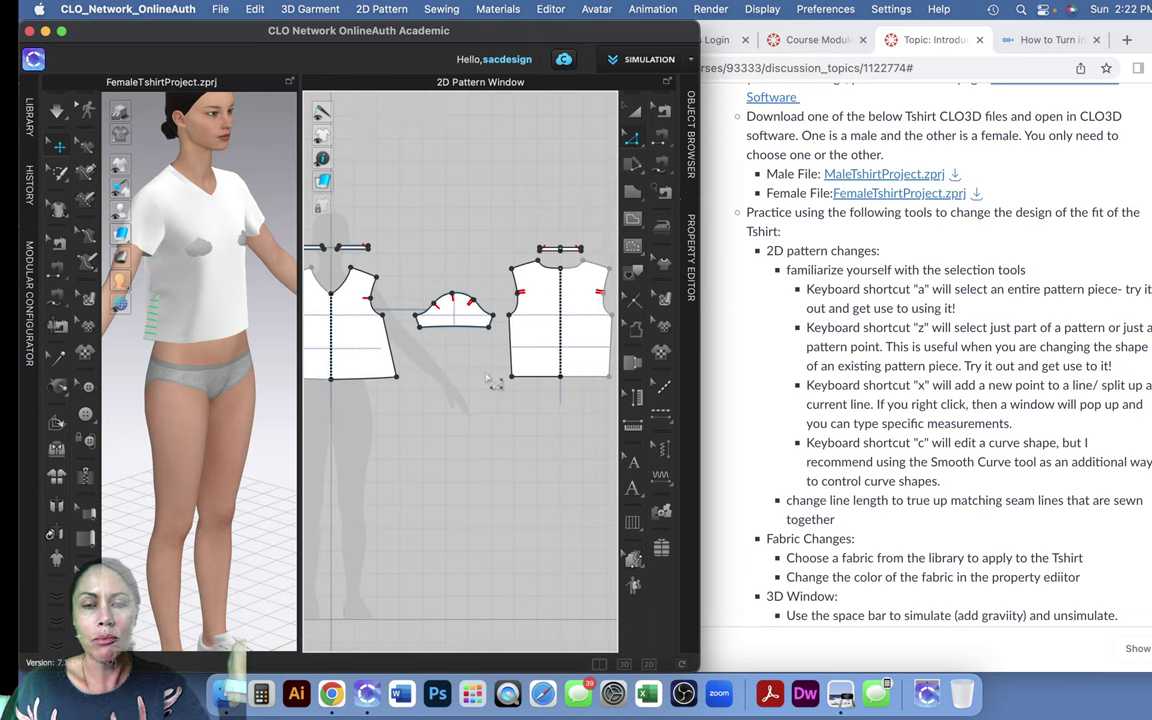
left_click(511, 377)
left_click_drag(523, 387, 513, 387)
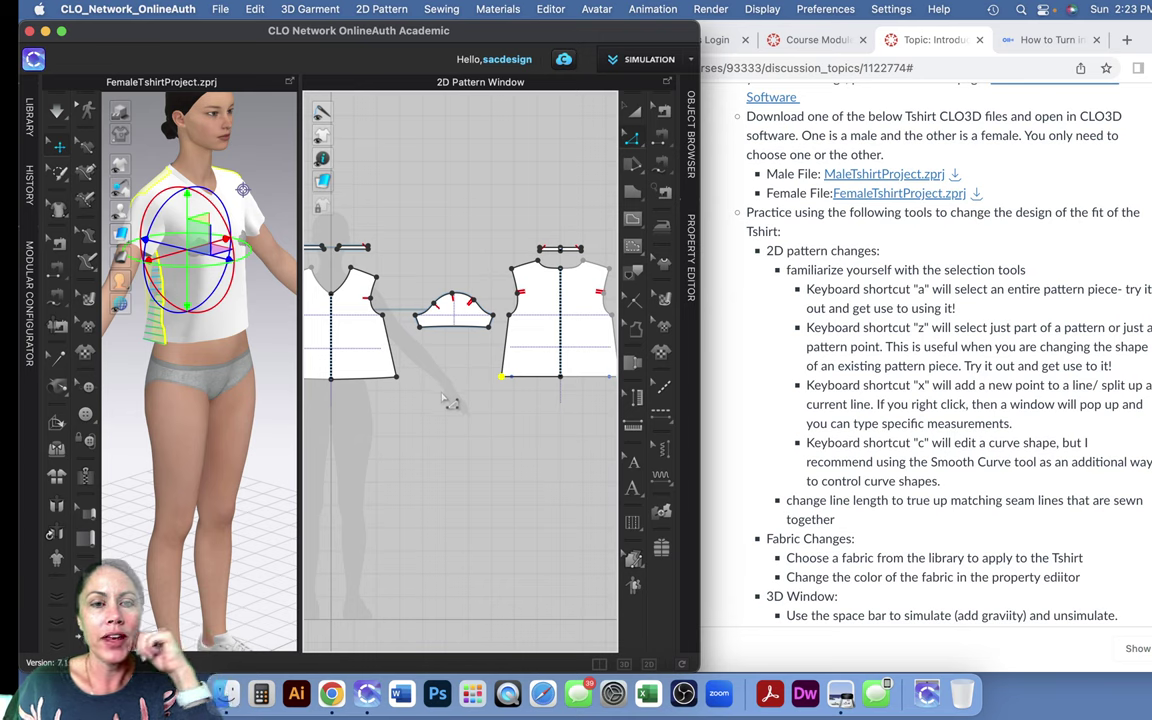
Highlight the assignment line about changing line length to true up matching seam lines in the browser, and return to CLO3D
right_click_drag(427, 432, 530, 427)
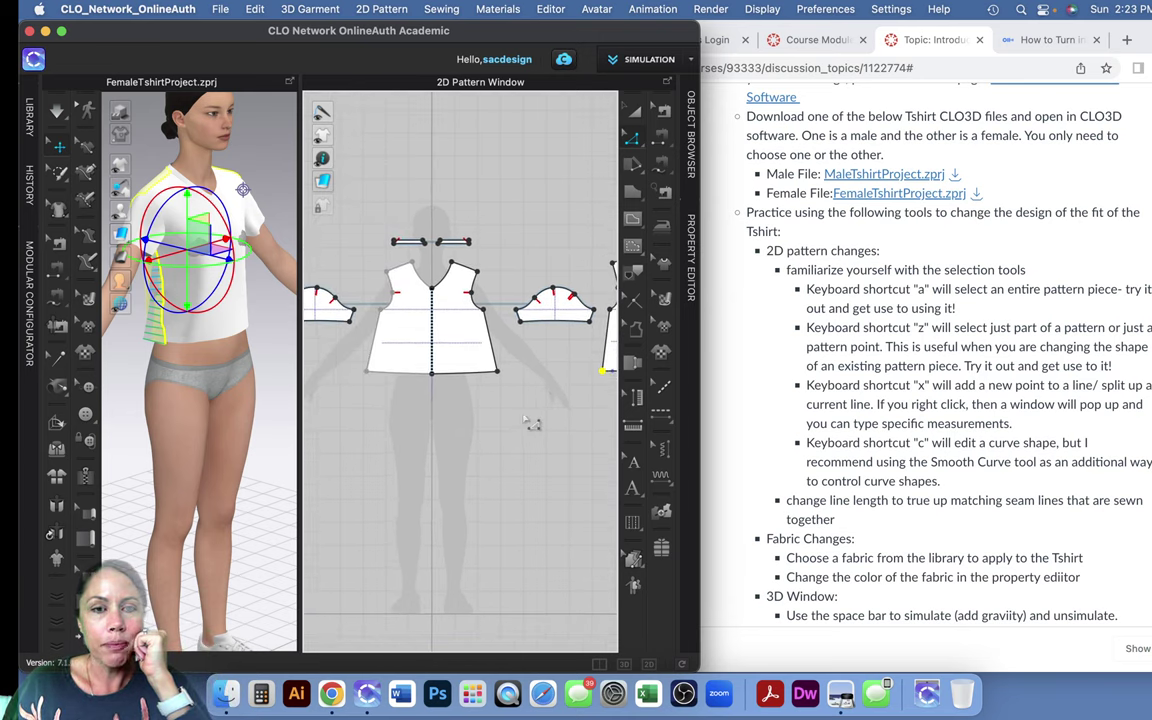
scroll(530, 402, "up", 4)
scroll(530, 402, "down", 2)
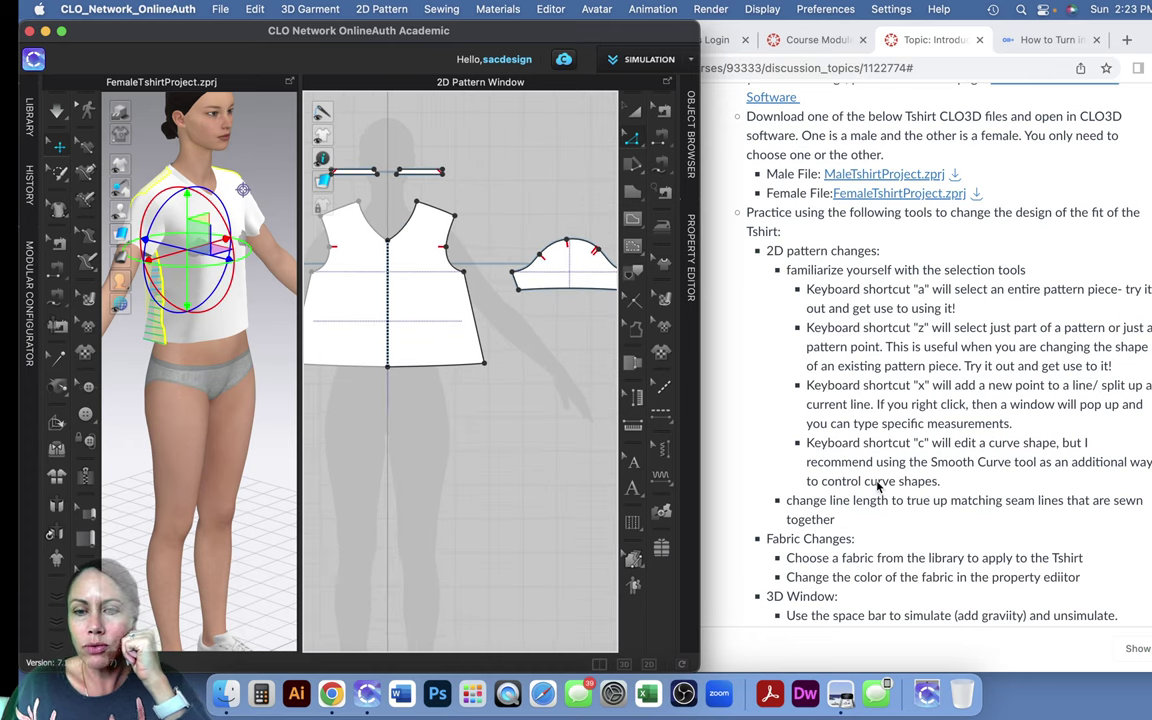
left_click(789, 503)
left_click_drag(787, 500, 883, 538)
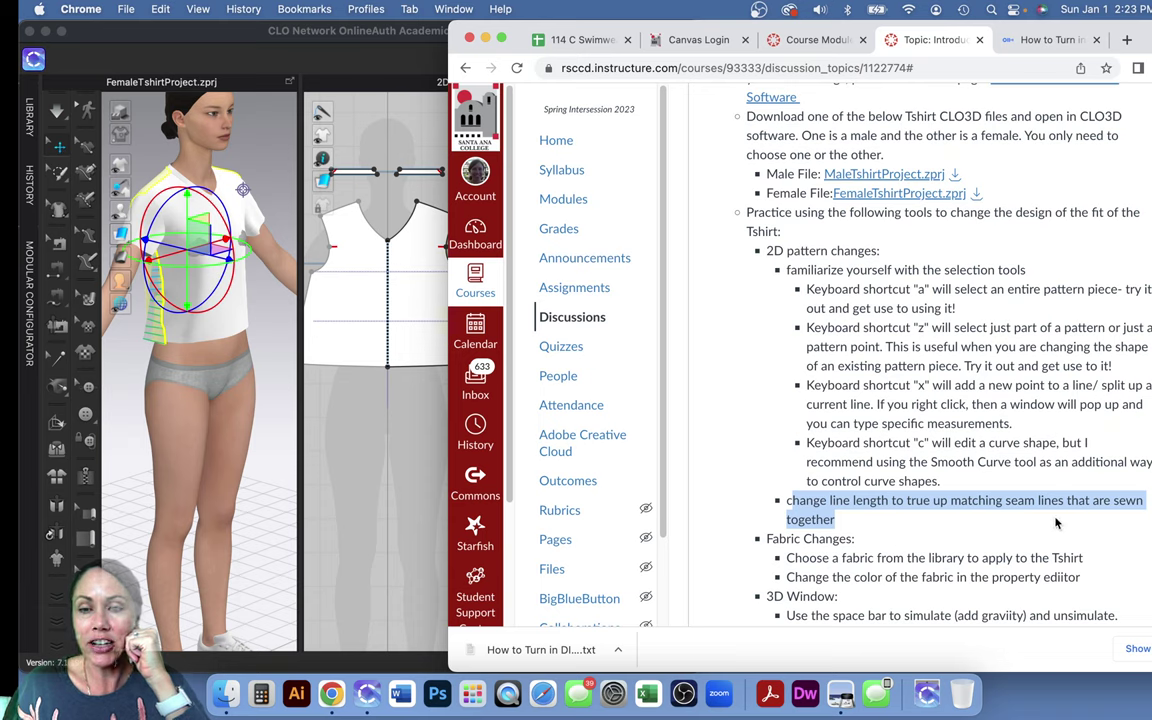
left_click(403, 405)
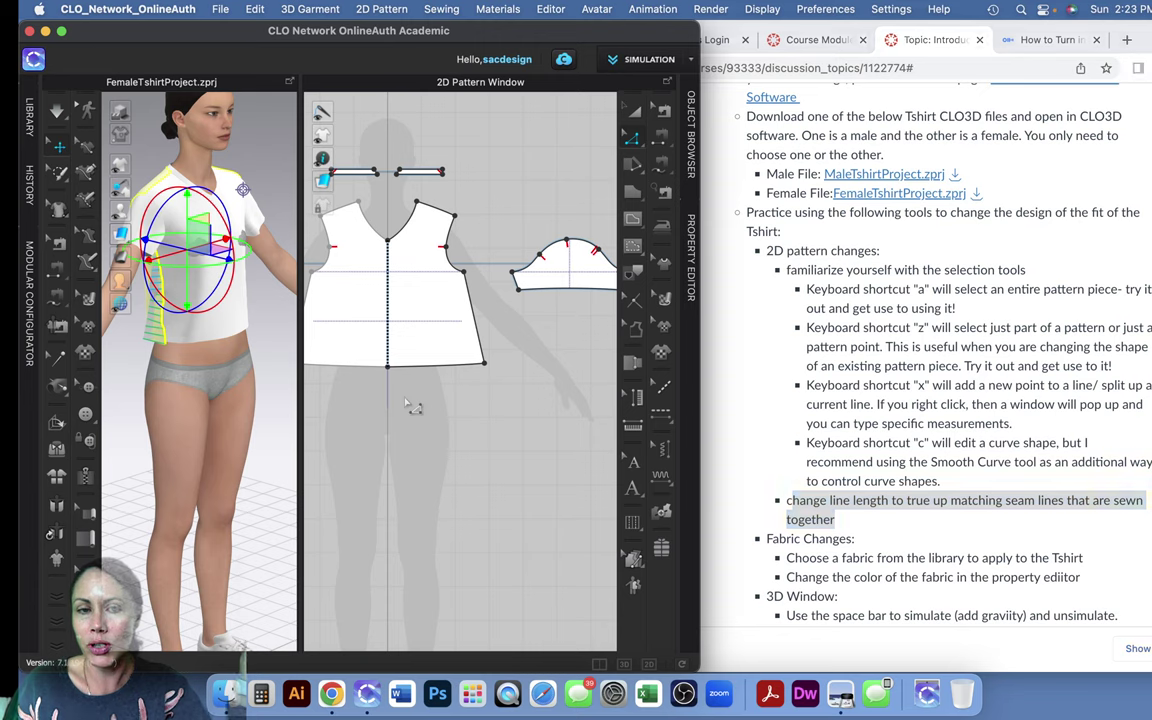
Select the whole front bodice piece and the whole back bodice piece in turn, and clear the selection
scroll(515, 348, "down", 5)
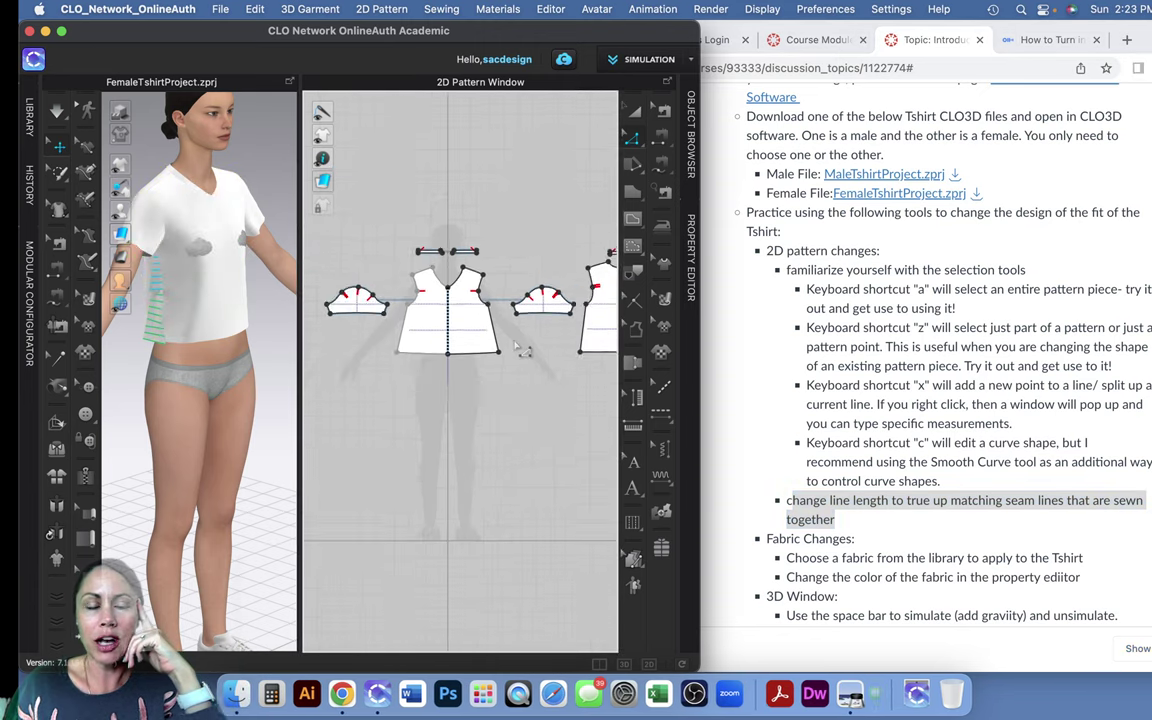
scroll(515, 348, "up", 3)
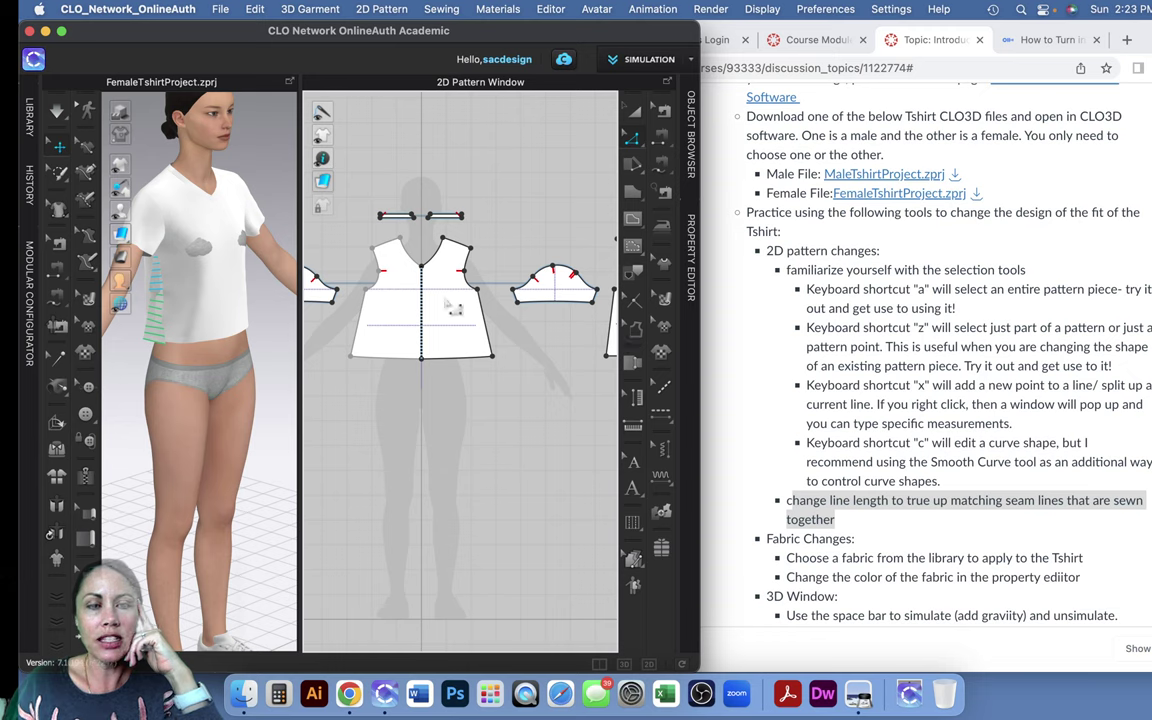
key("a")
left_click(455, 315)
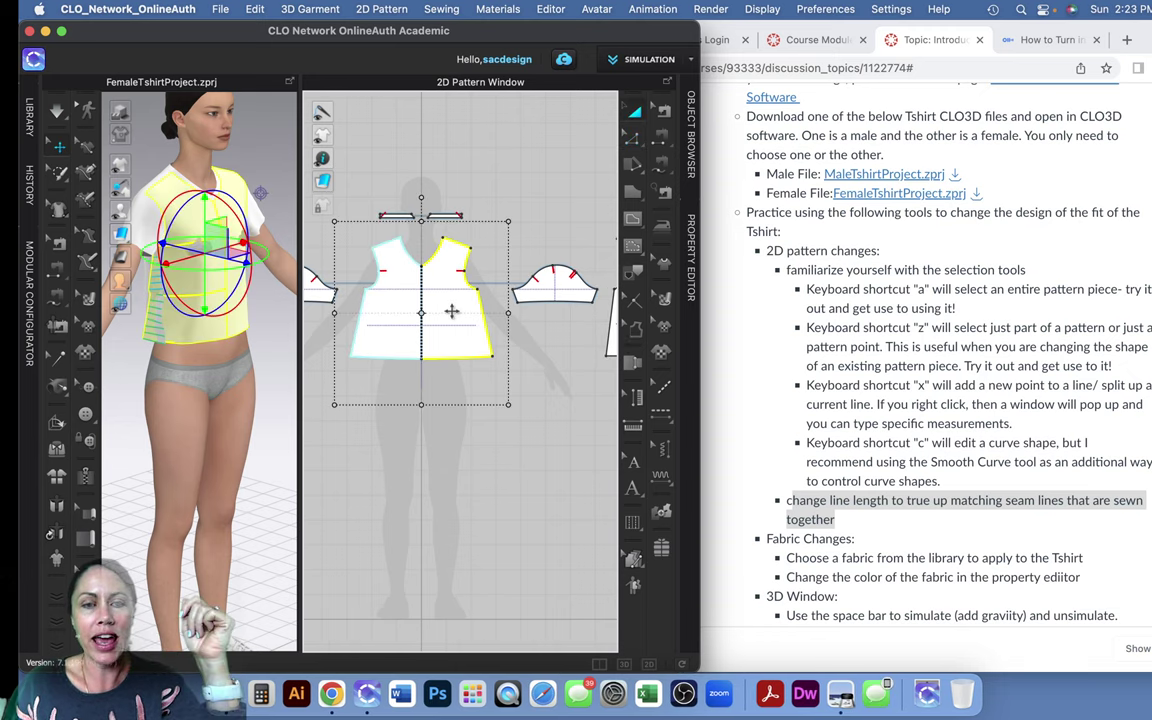
right_click_drag(466, 302, 336, 322)
left_click(520, 335)
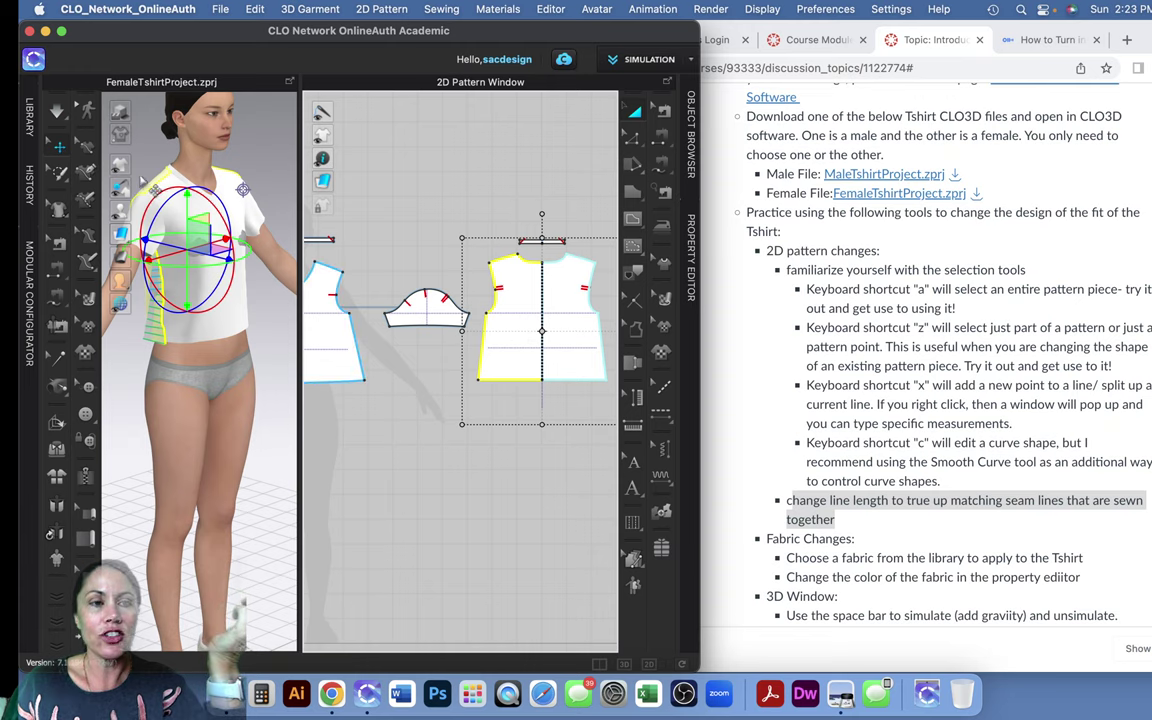
left_click(371, 340)
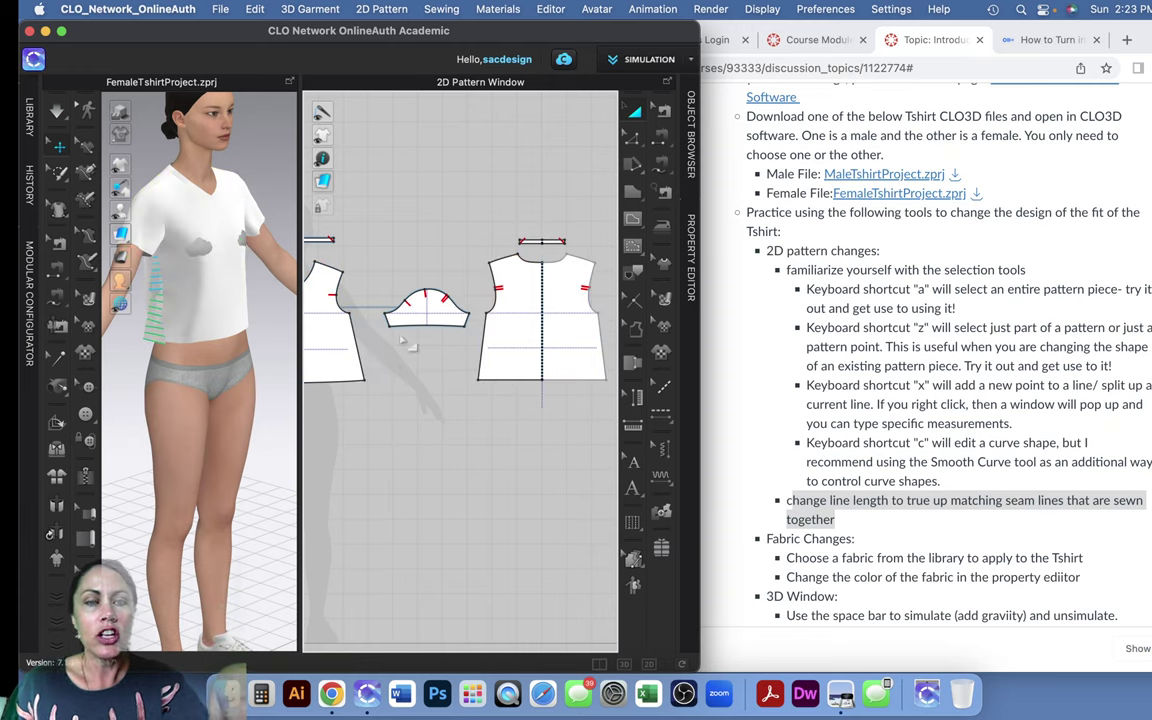
Compare the line lengths of the front and back shoulder seams and of the front and back side seams
key("z")
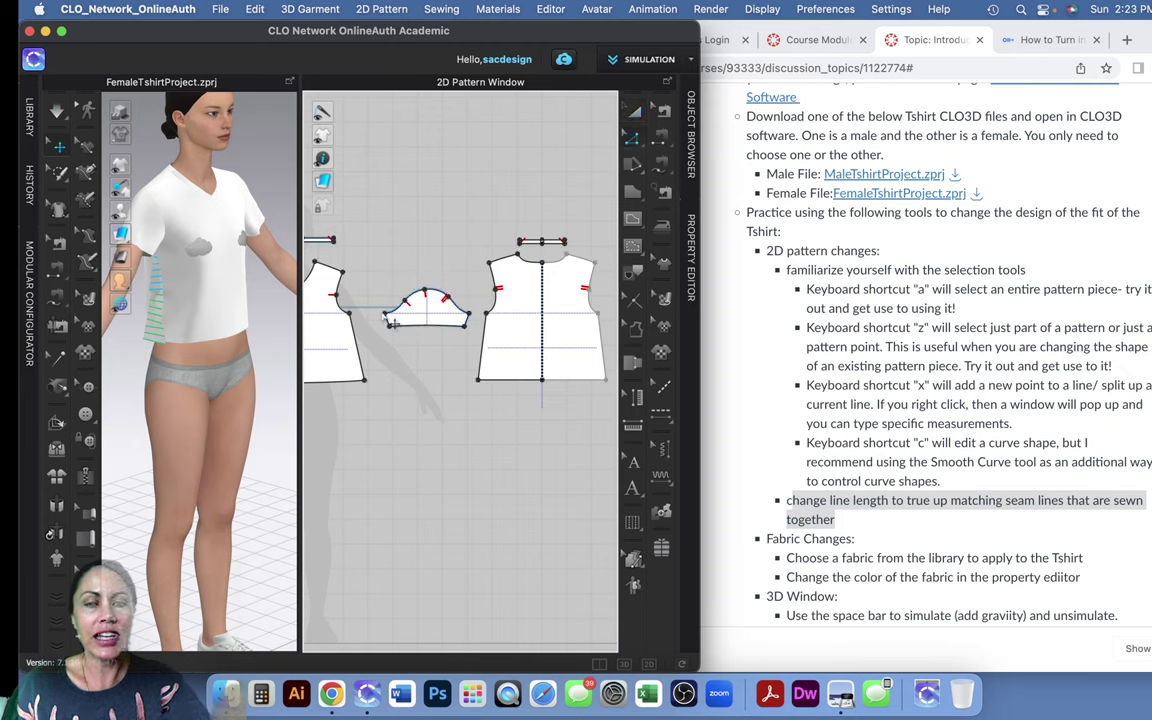
left_click(338, 270)
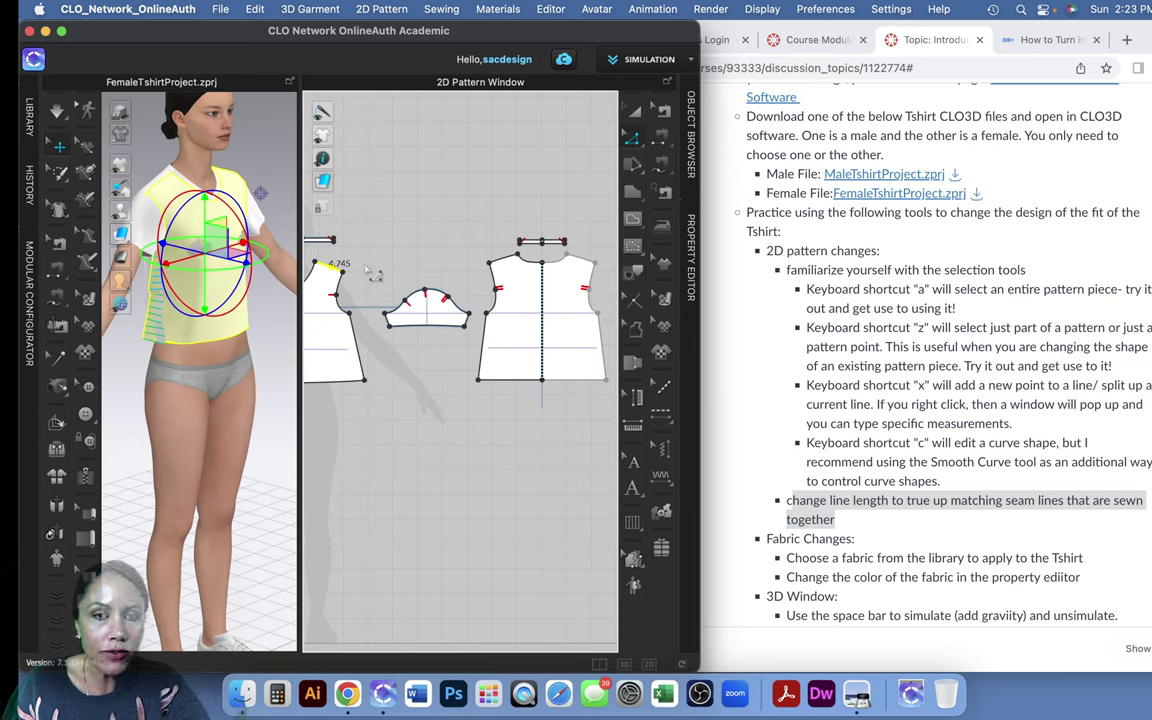
left_click(520, 270)
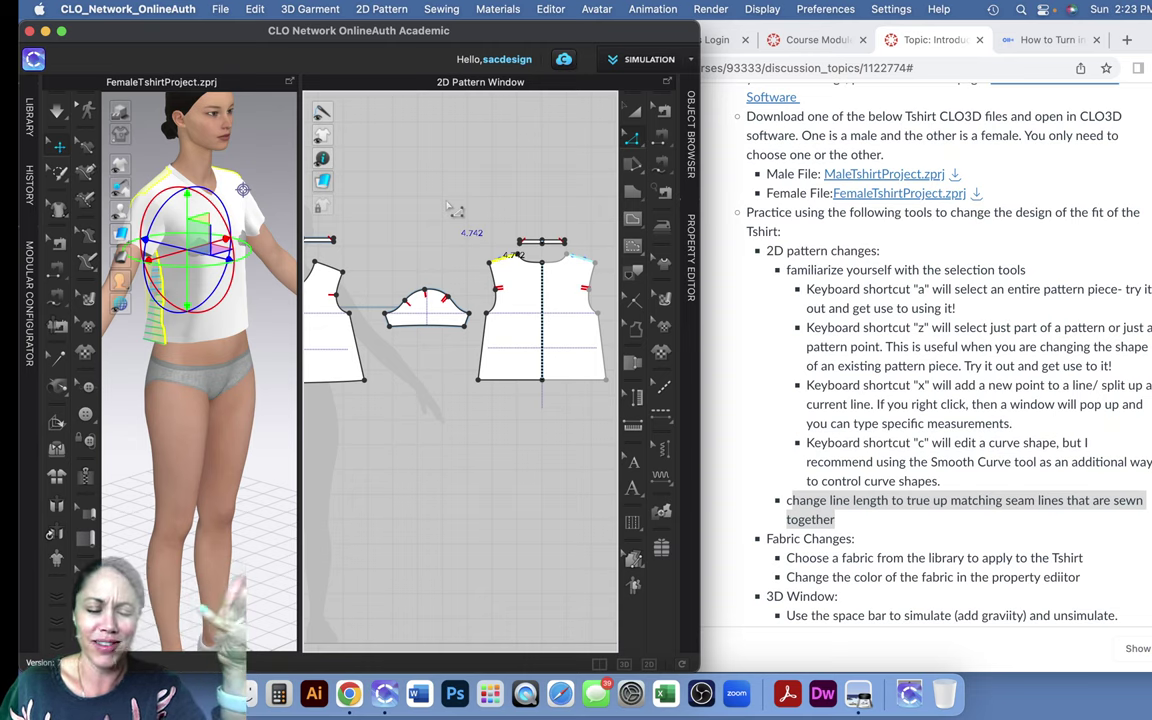
left_click(360, 350)
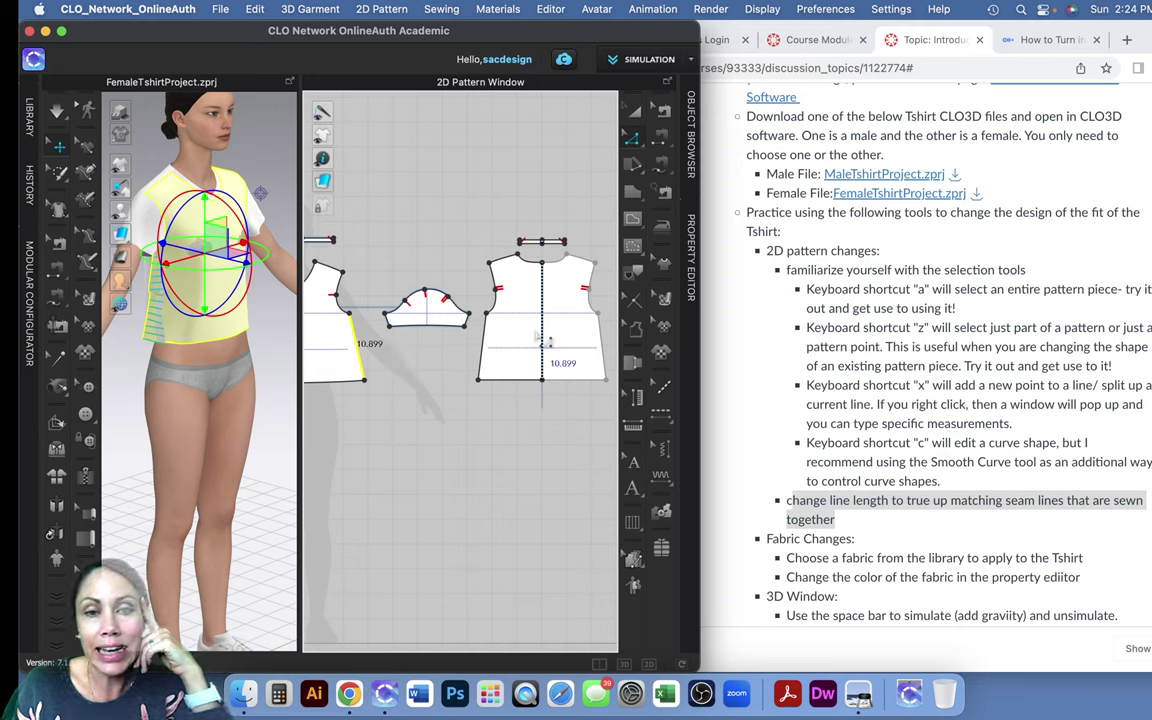
left_click(480, 352)
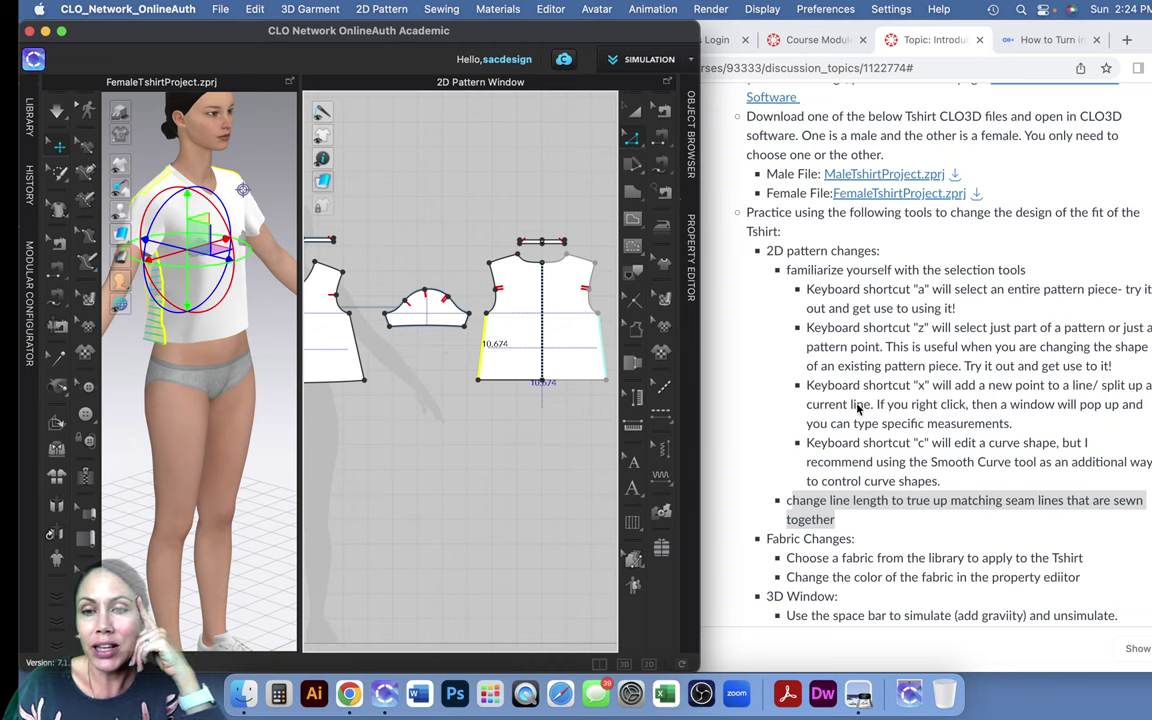
Change the back bodice's side seam length to 10.5 in, previewing the End direction before applying it with Start
right_click(484, 342)
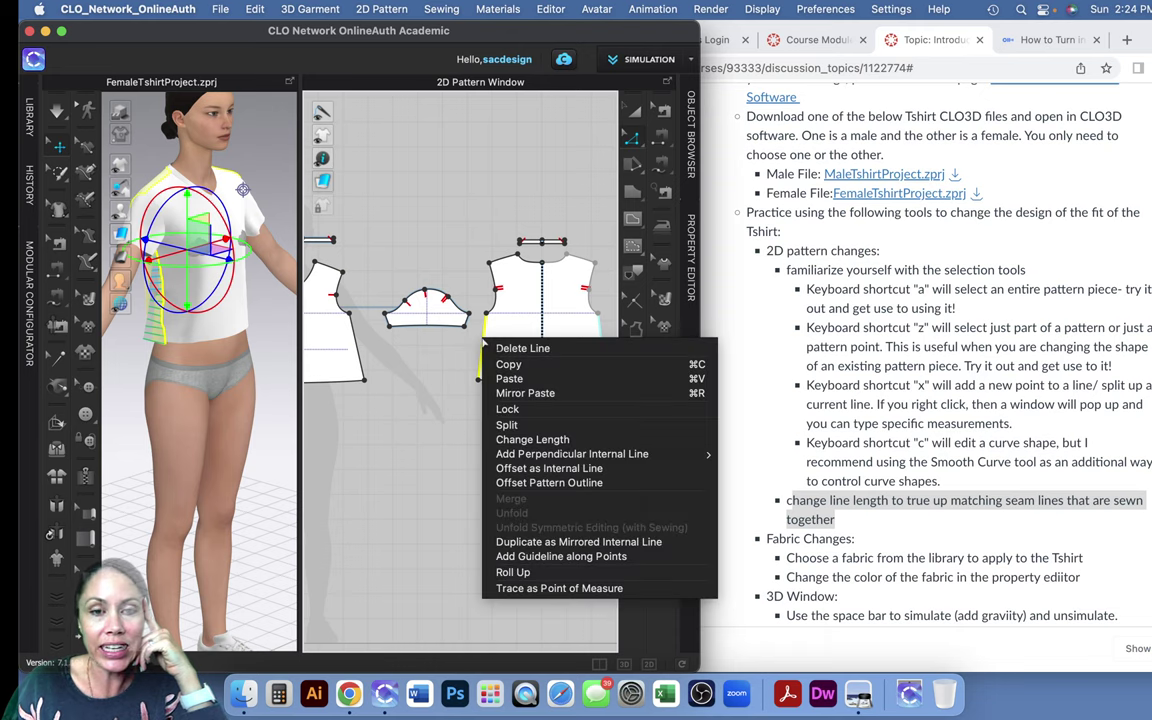
left_click(558, 442)
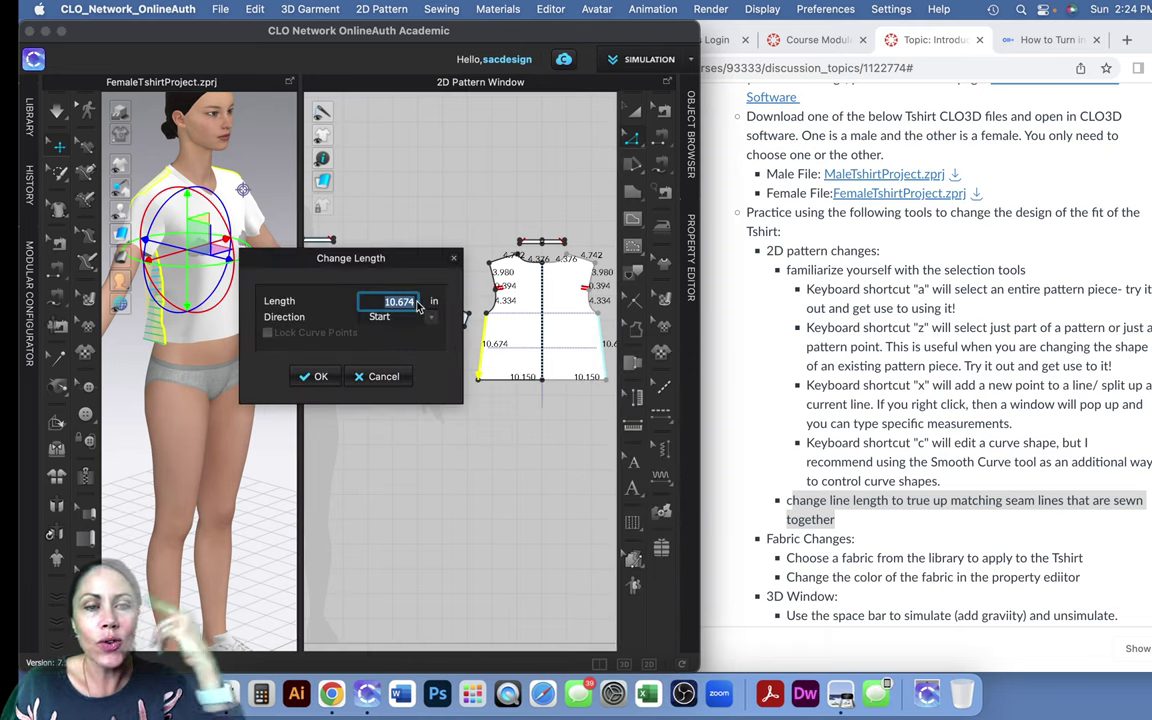
type("1")
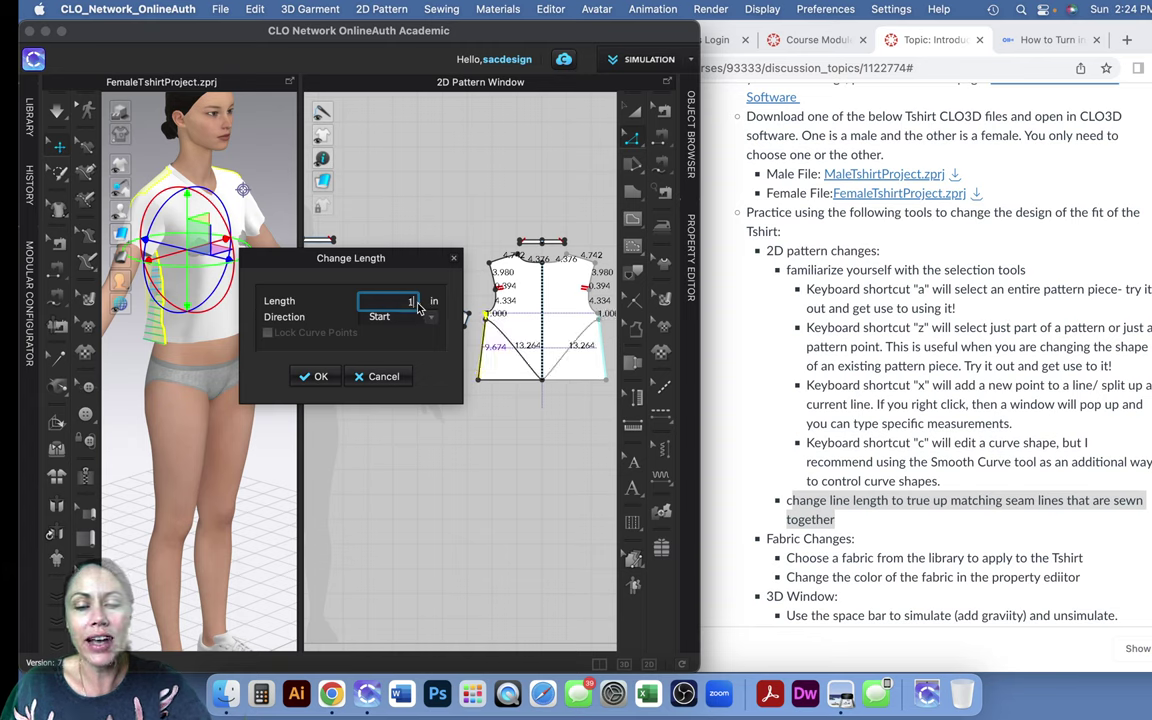
type("0.5")
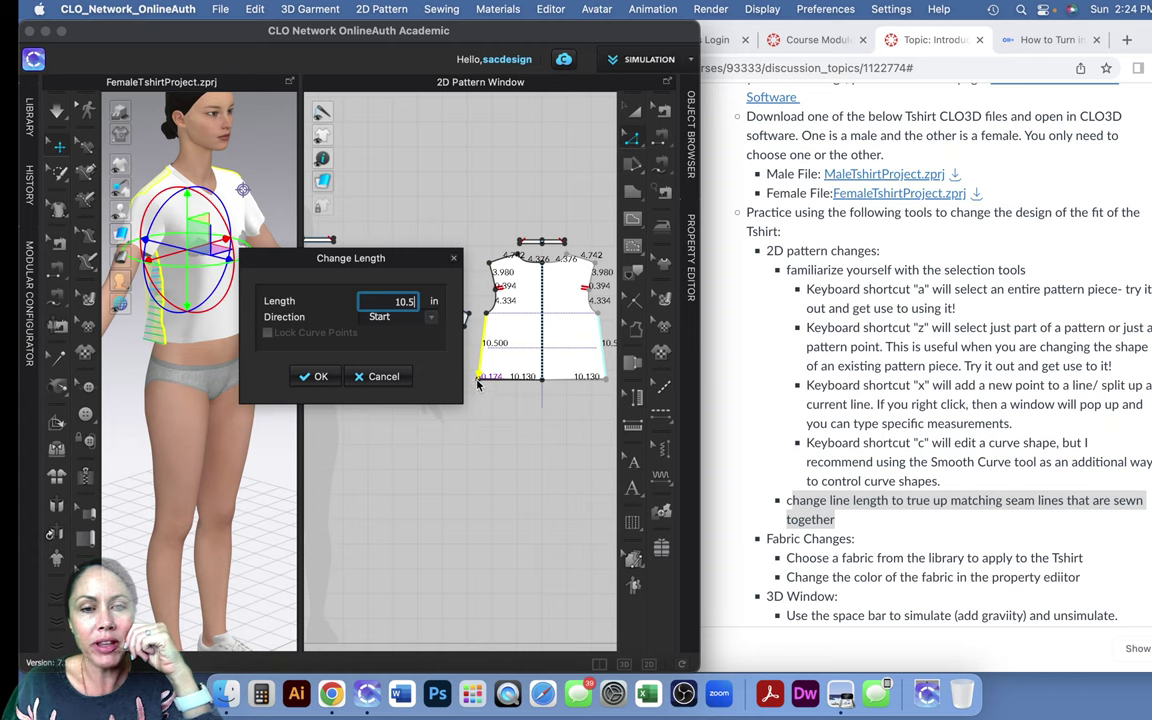
left_click(379, 317)
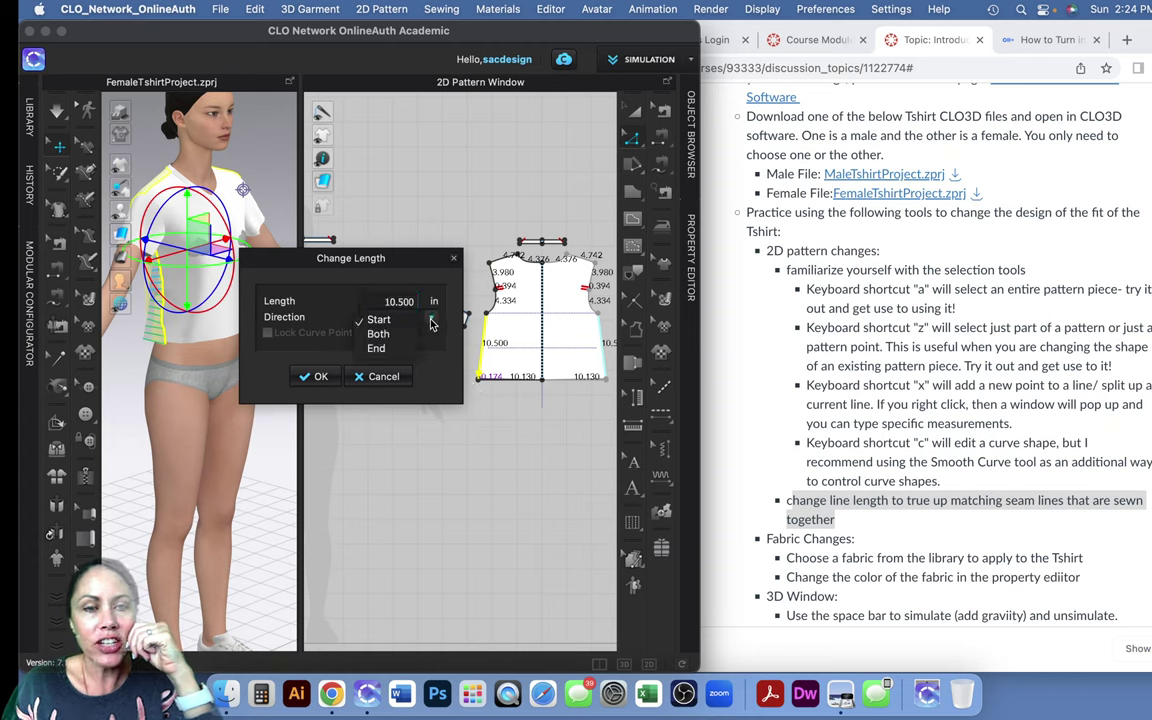
left_click(379, 349)
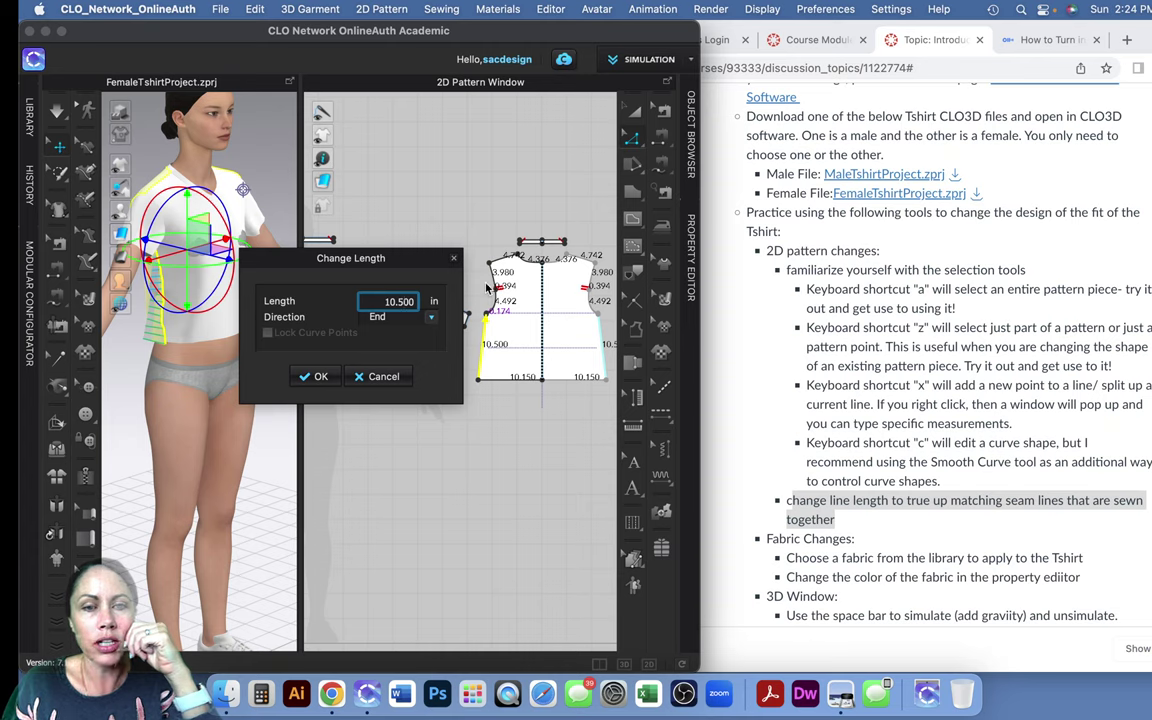
left_click(437, 319)
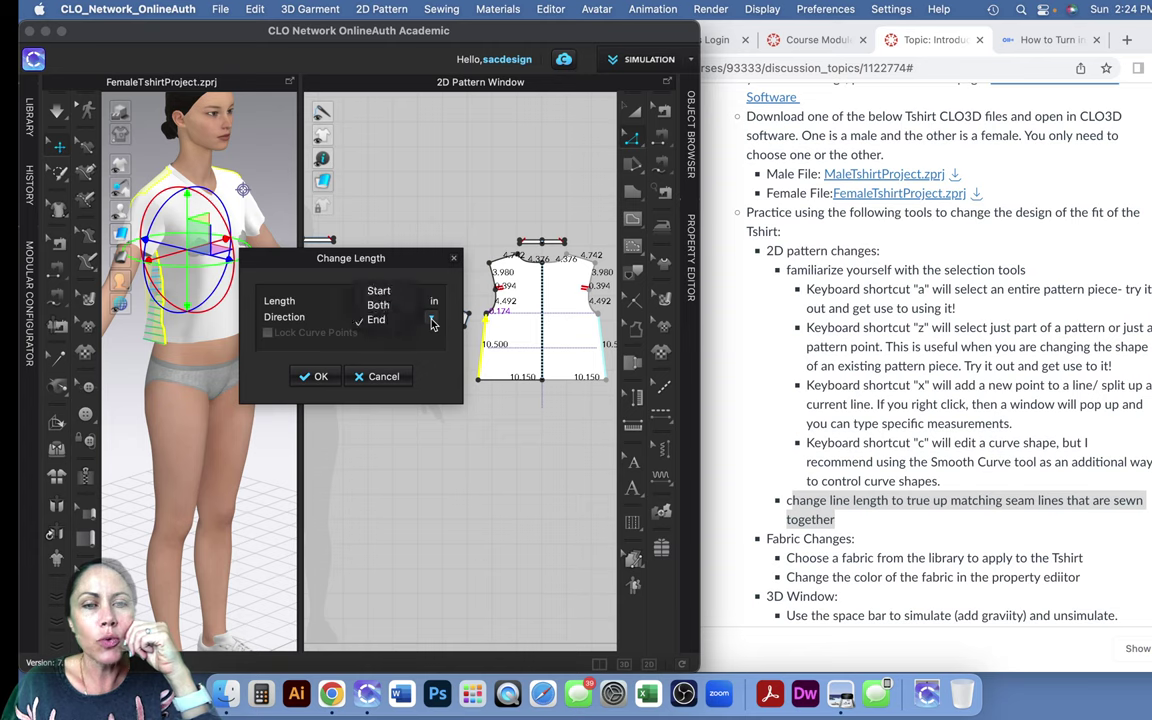
left_click(378, 287)
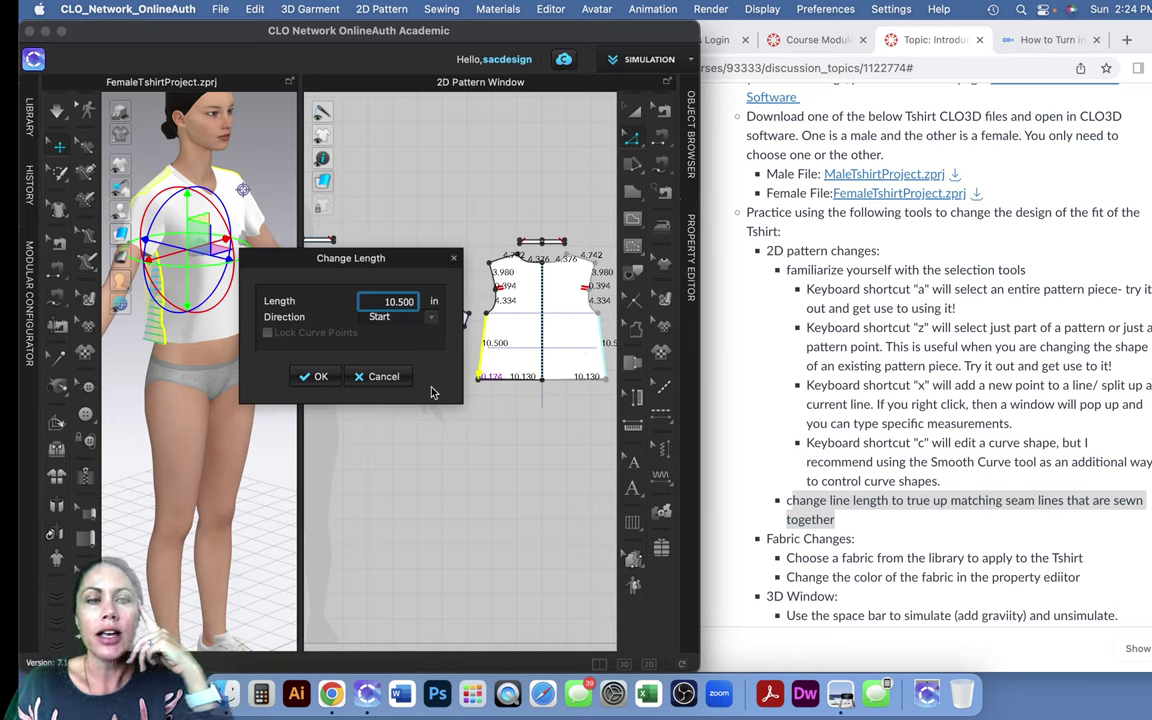
left_click(324, 379)
Change the front bodice's side seam length to 10.5 in with the Start direction
left_click(356, 352)
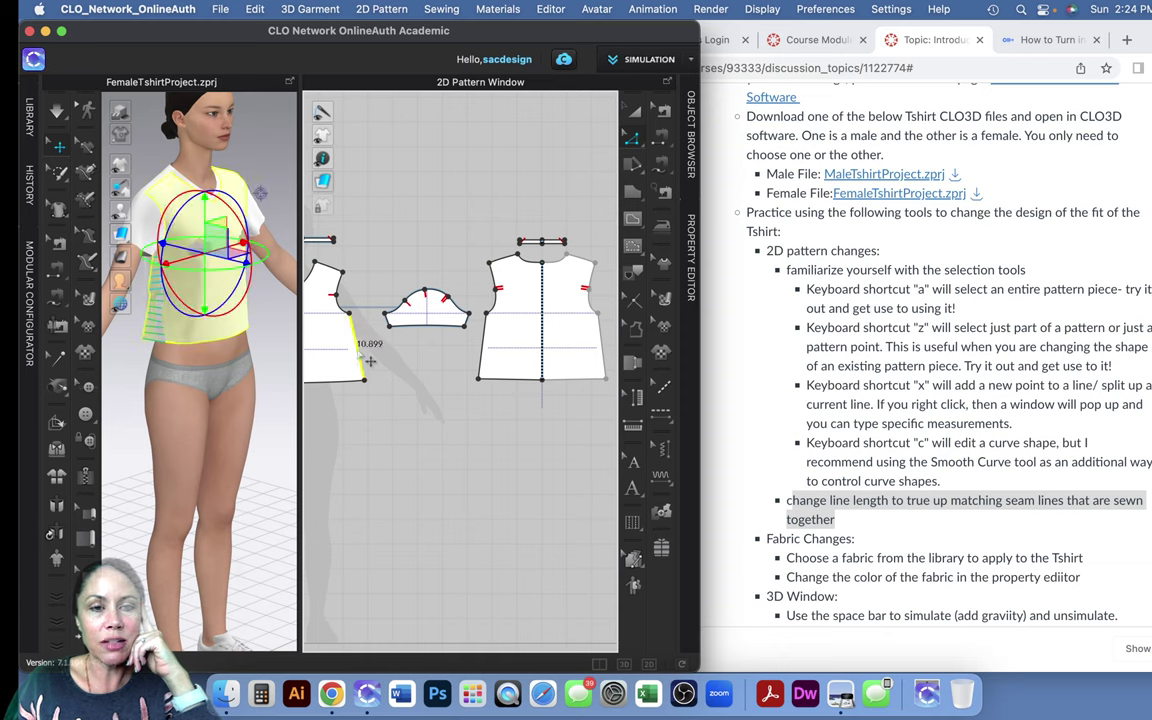
right_click(357, 350)
left_click(412, 451)
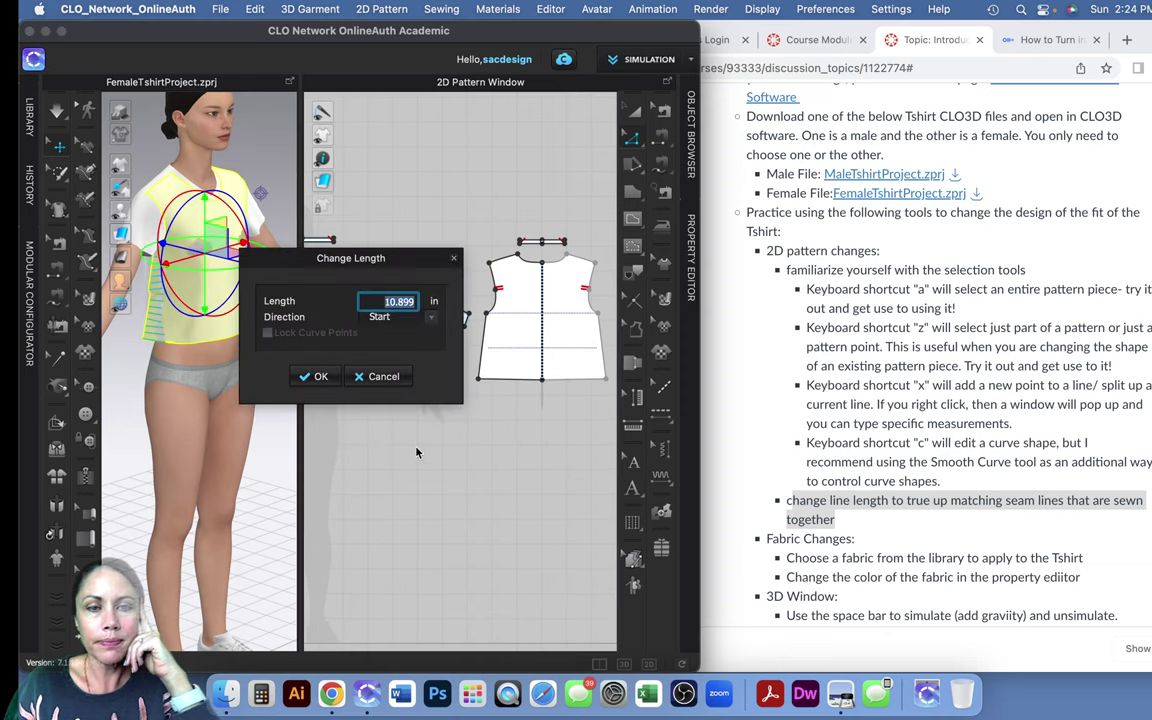
type("10.5")
left_click_drag(411, 257, 522, 440)
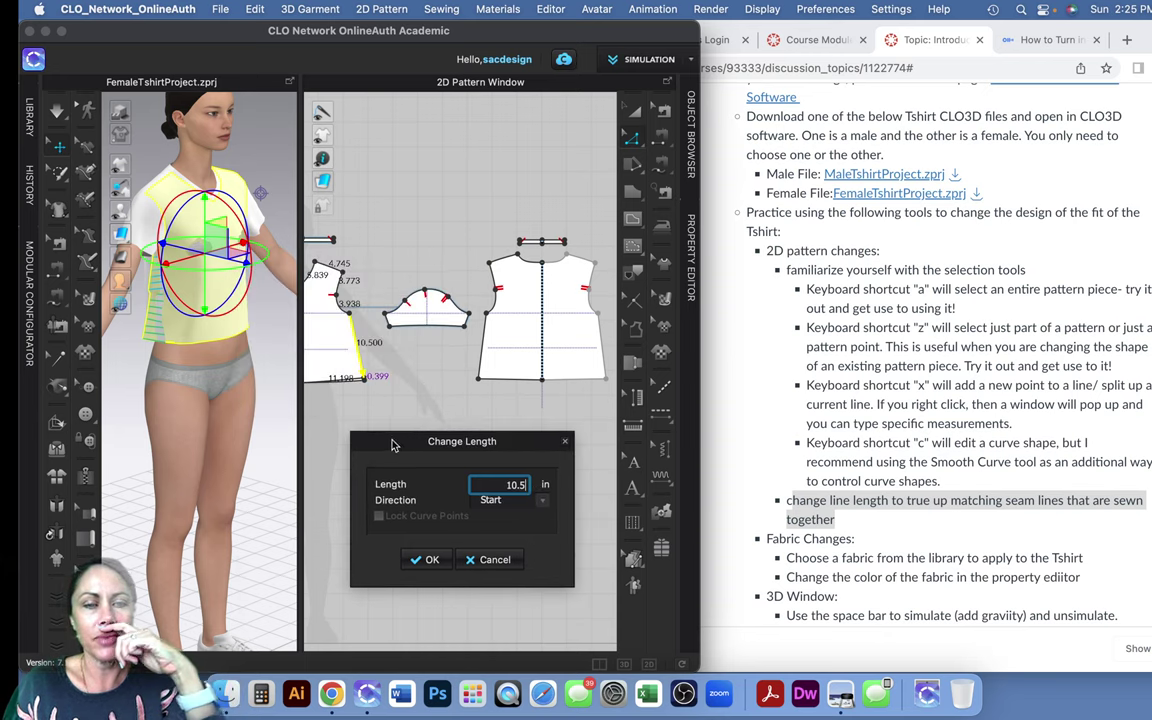
left_click(425, 559)
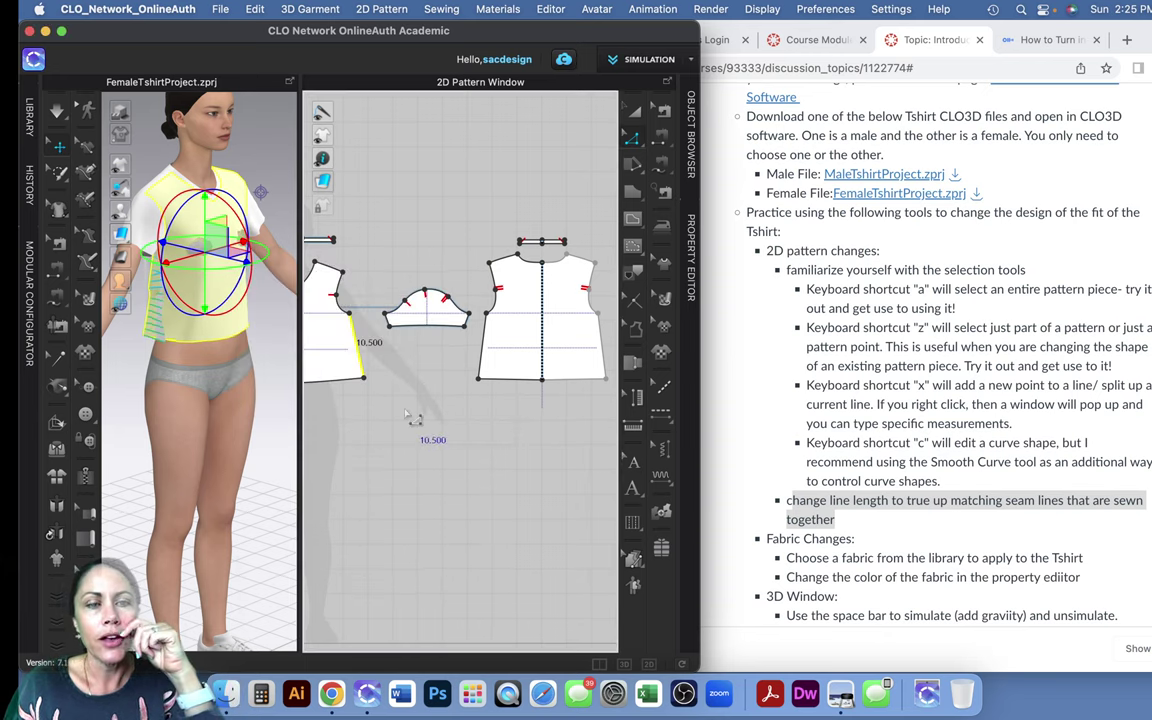
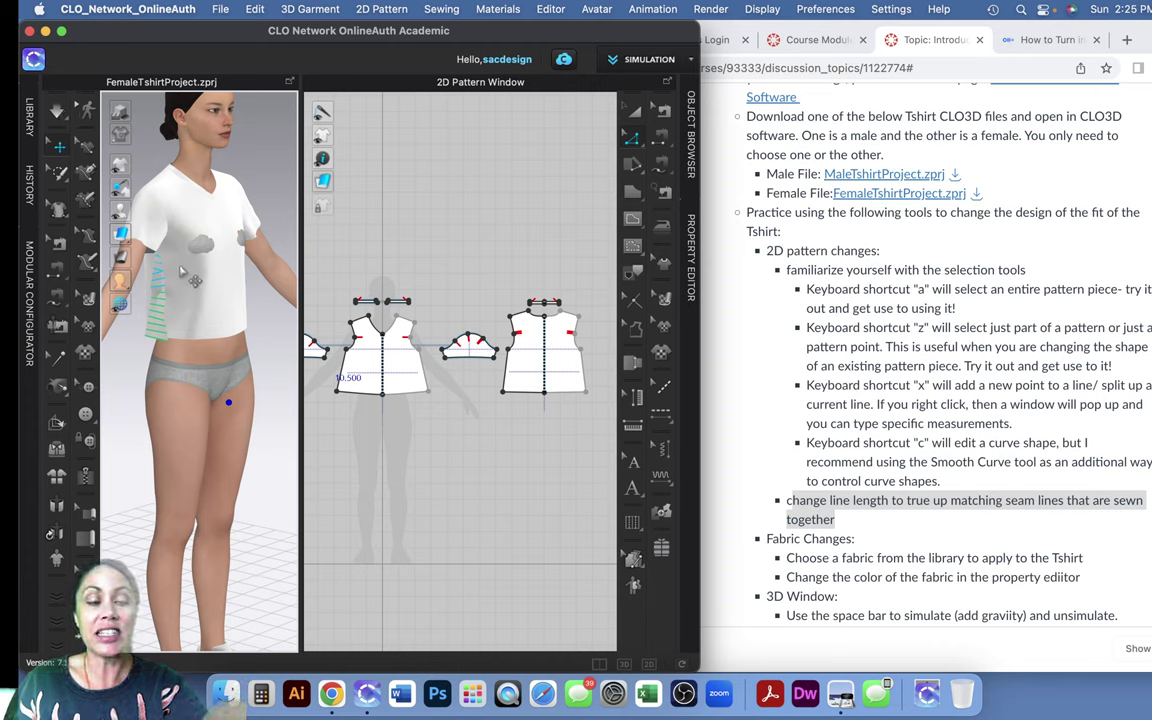
Simulate the T-shirt on the avatar, stop to adjust the 3D view, and turn the simulation back on
key("space")
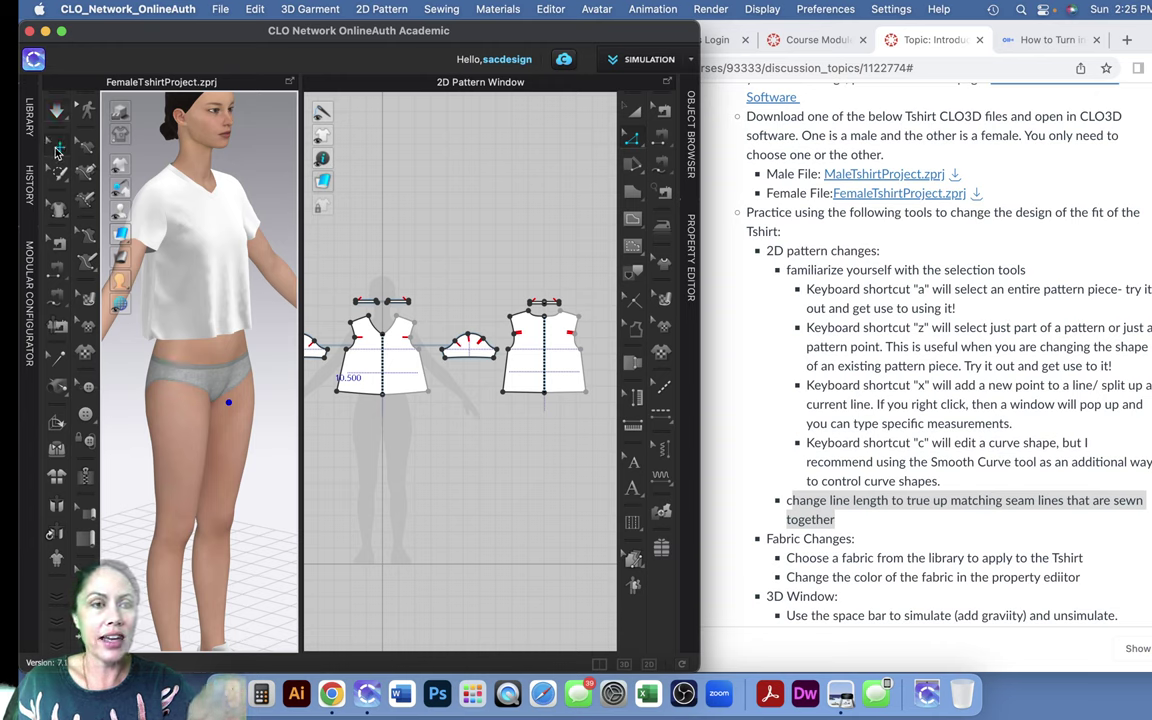
mouse_move(172, 258)
right_mouse_down()
mouse_move(257, 257)
mouse_move(156, 258)
right_mouse_up()
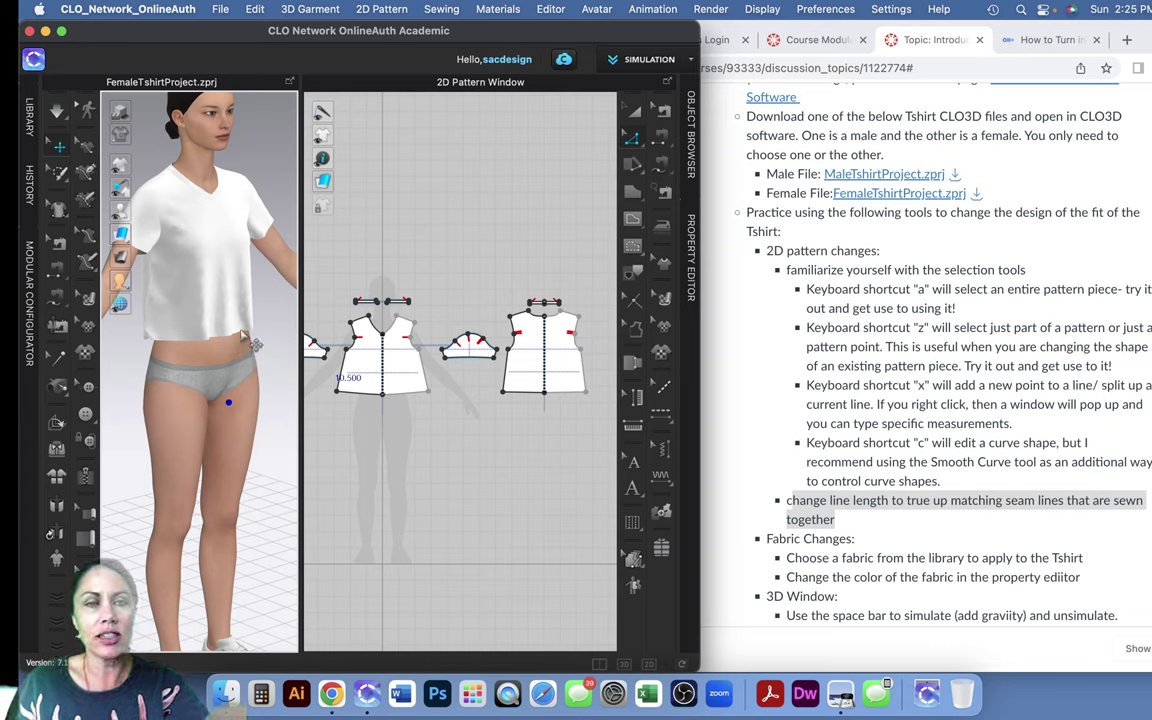
left_click(56, 112)
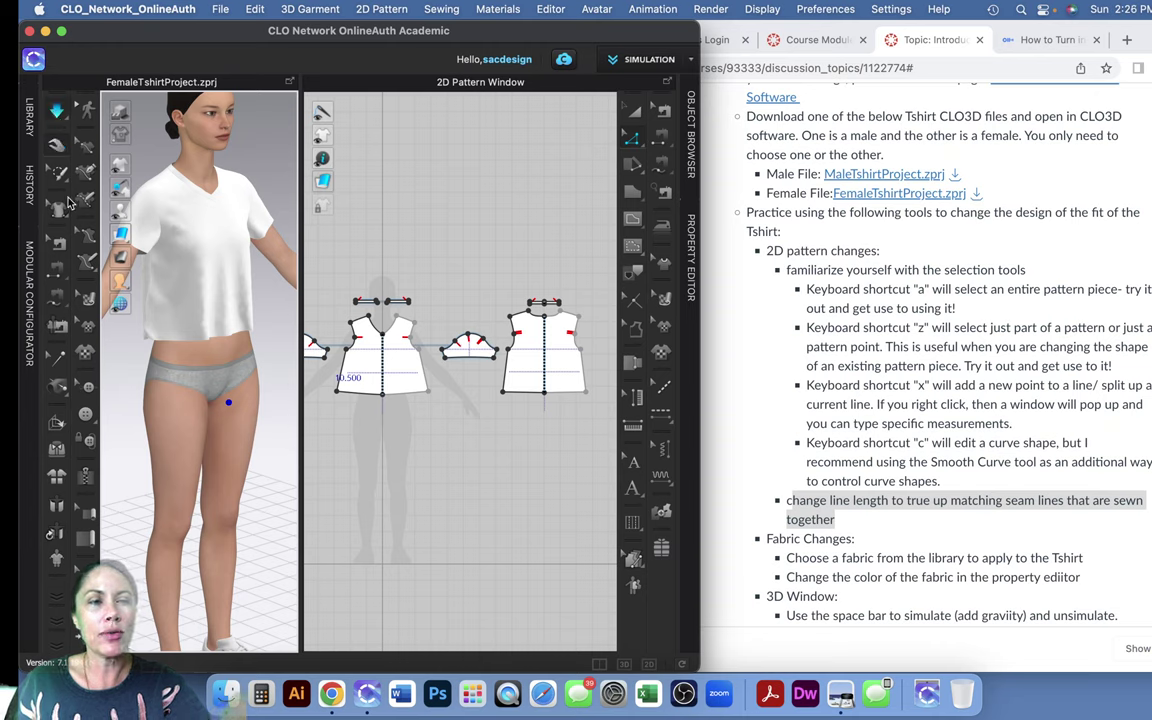
Examine the draped T-shirt on the avatar from the side and front, and turn the simulation off
right_click_drag(190, 352, 225, 345)
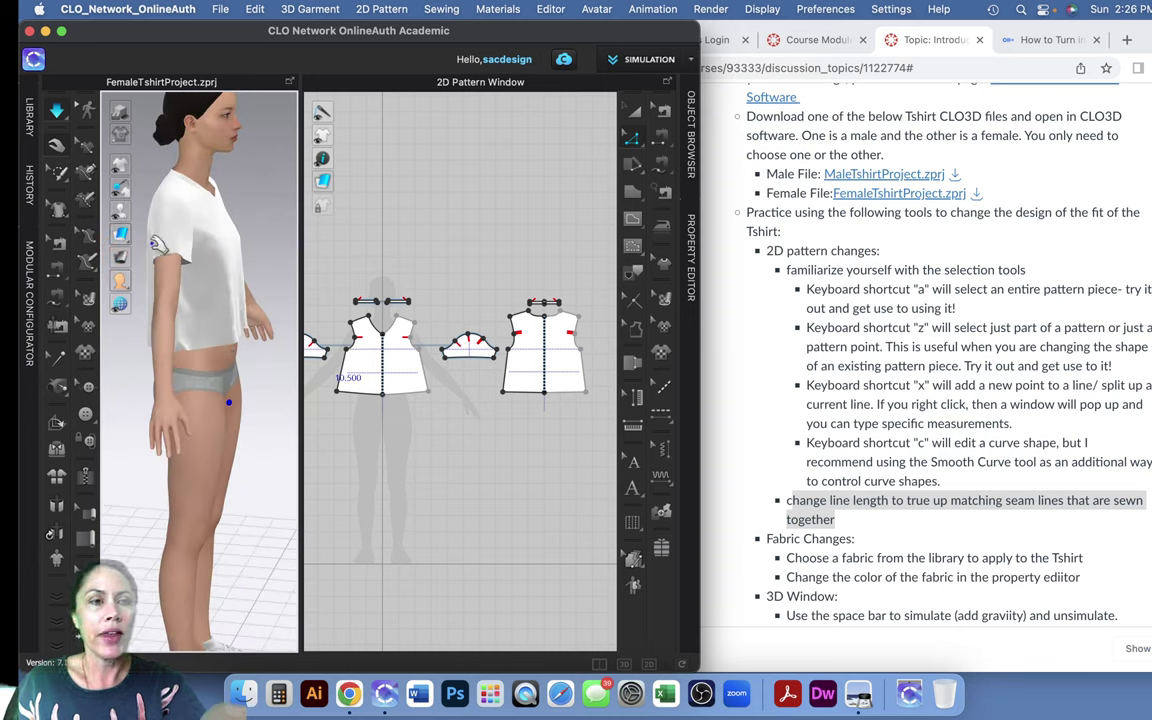
right_click_drag(217, 380, 165, 349)
left_click(162, 330)
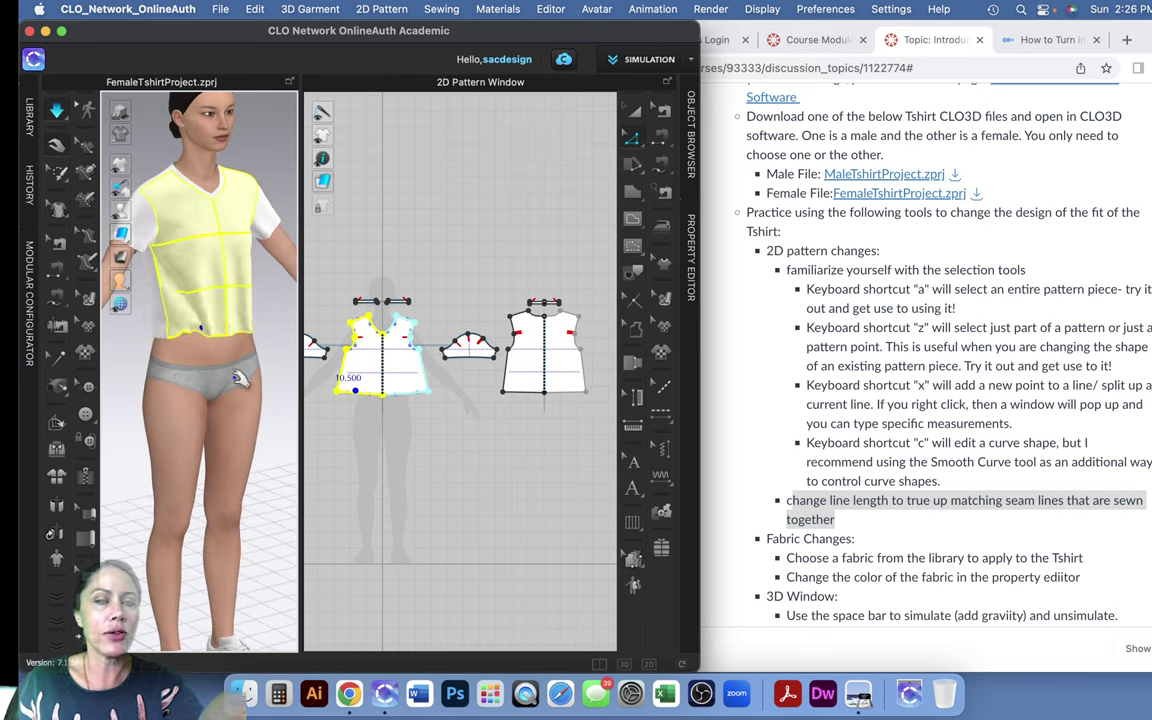
mouse_move(160, 380)
right_mouse_down()
mouse_move(116, 373)
mouse_move(219, 378)
mouse_move(172, 330)
mouse_move(162, 368)
mouse_move(123, 365)
mouse_move(296, 383)
mouse_move(182, 329)
mouse_move(267, 377)
mouse_move(168, 383)
right_mouse_up()
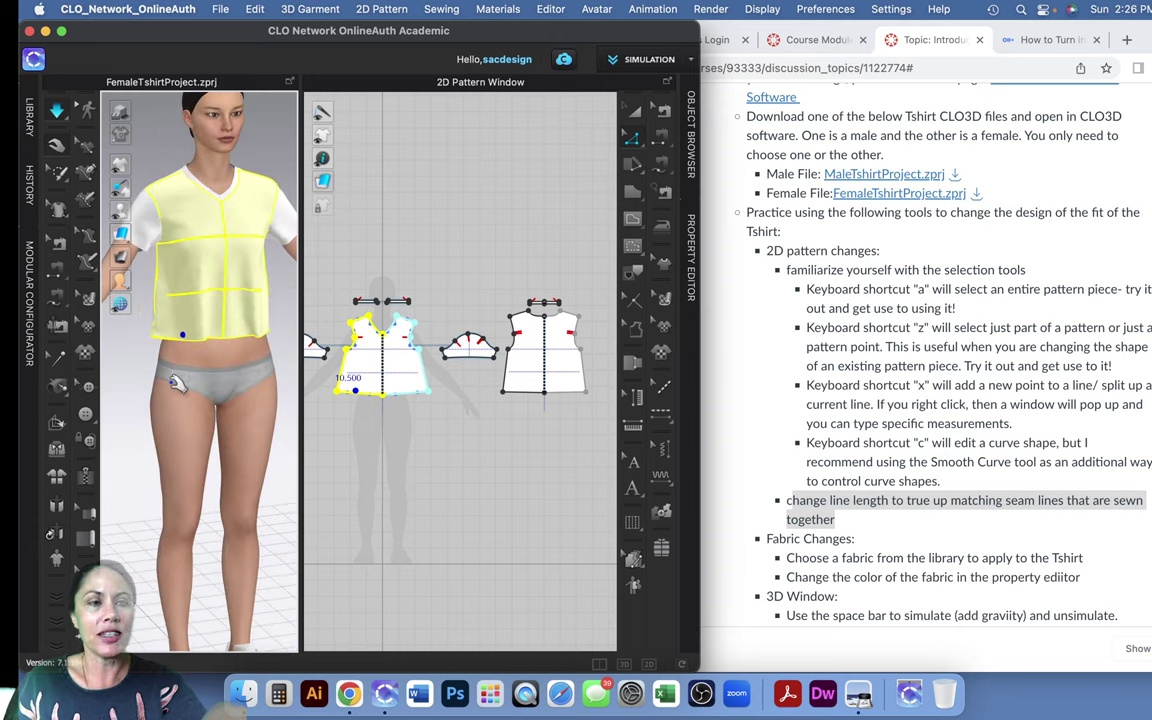
key("w")
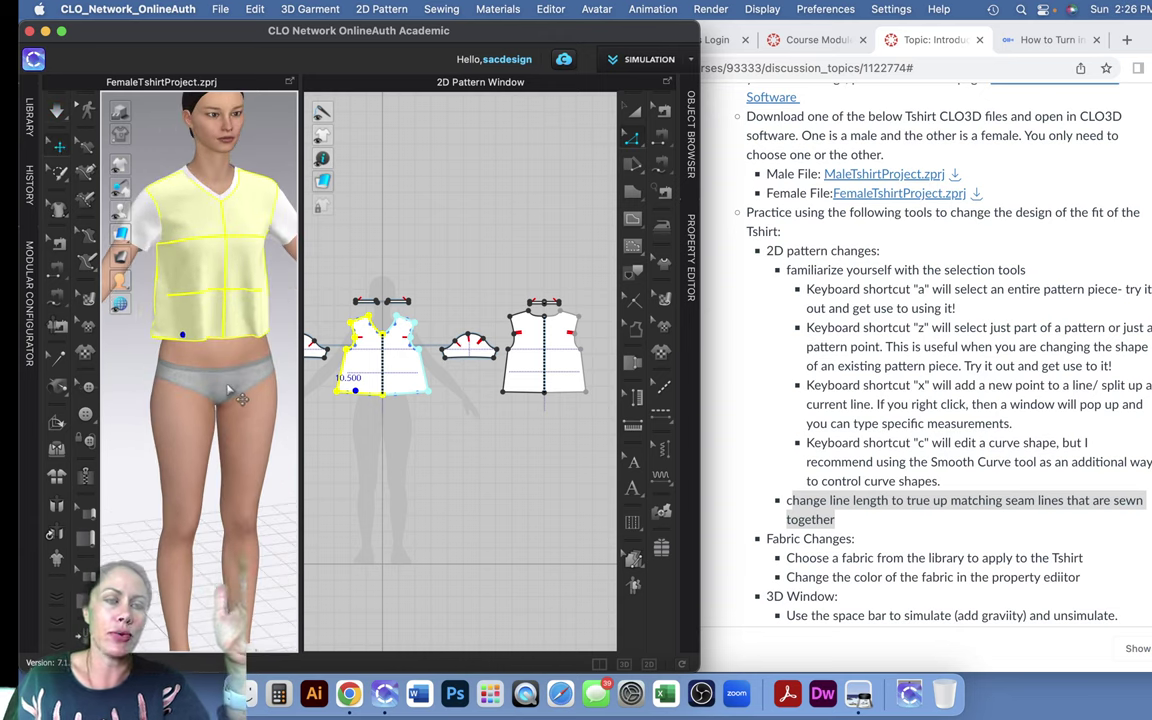
left_click(129, 342)
right_click_drag(129, 342, 113, 367)
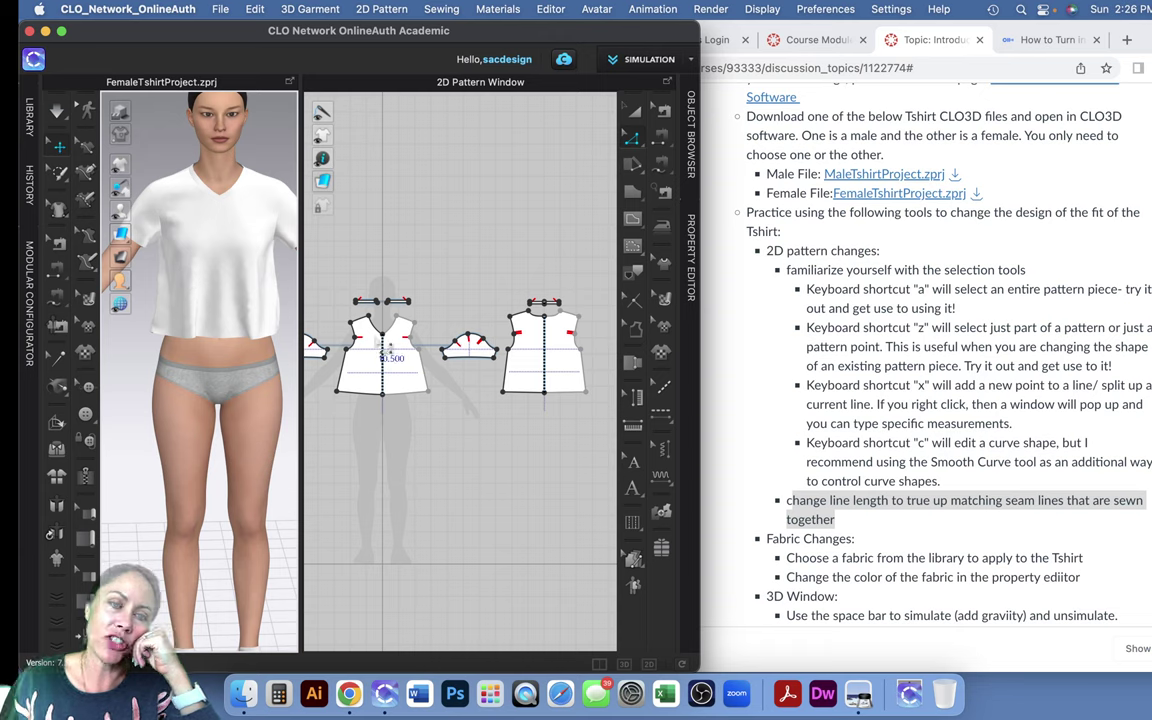
Bend the front bodice's V neckline outward with Edit Curvature into a rounded curve about 6.8 in long per half
scroll(370, 322, "up", 5)
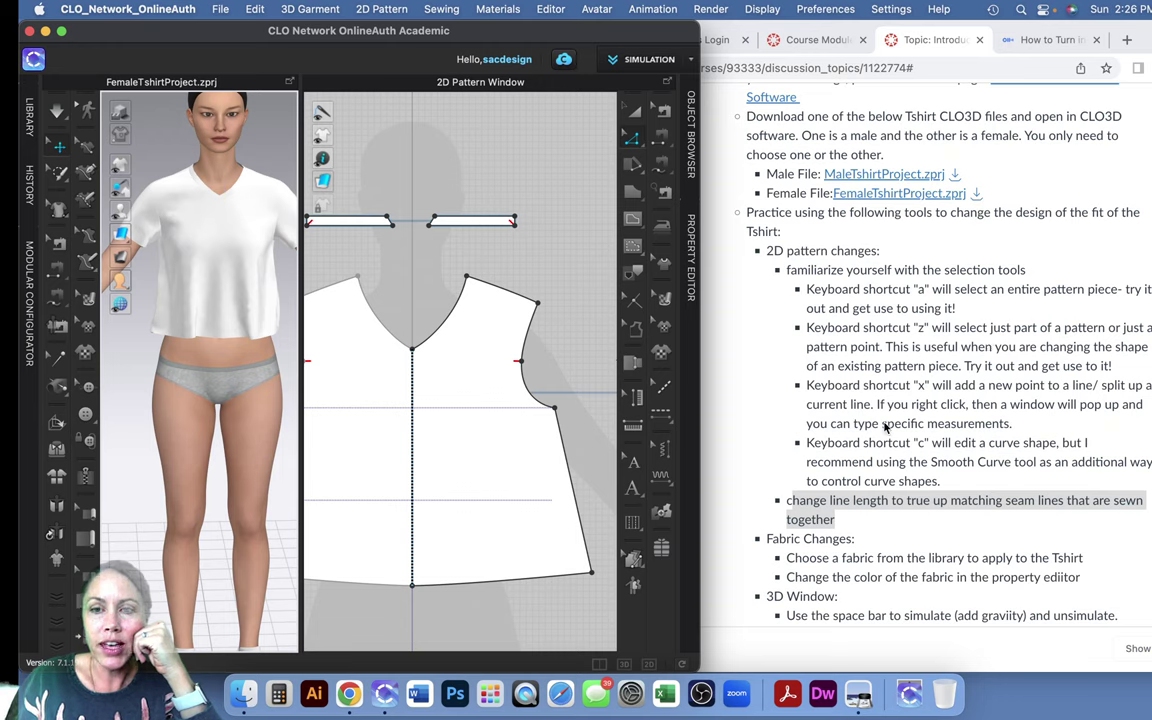
left_click(442, 318)
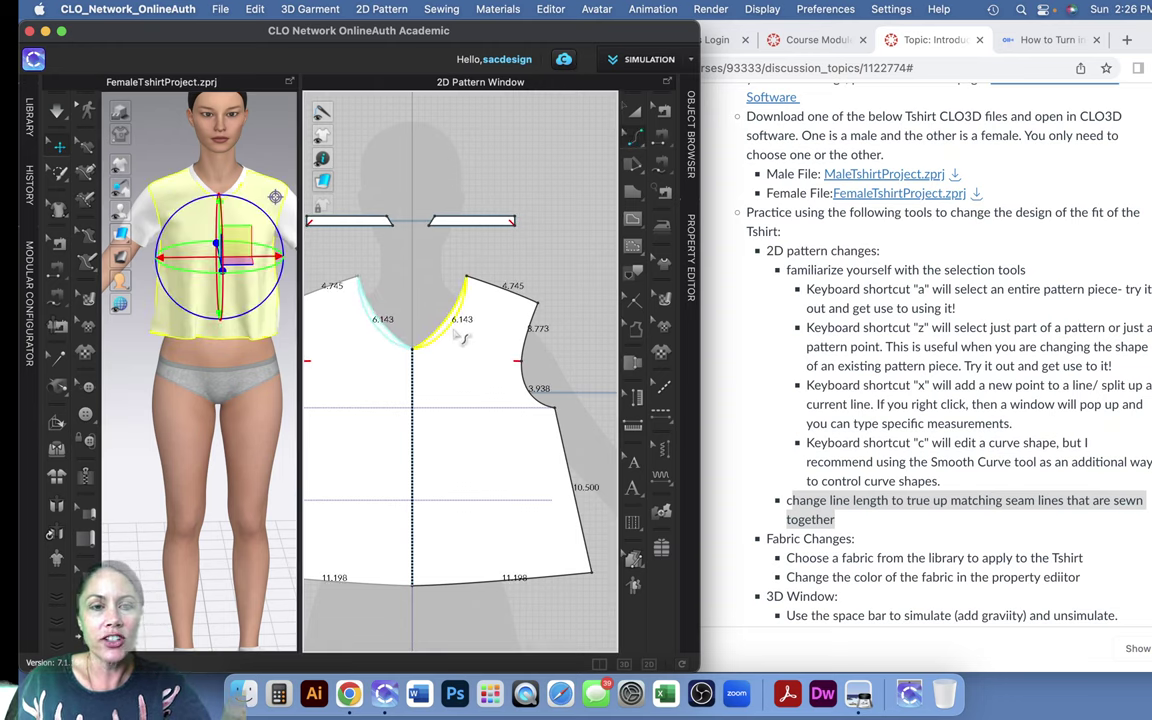
left_click_drag(445, 325, 463, 338)
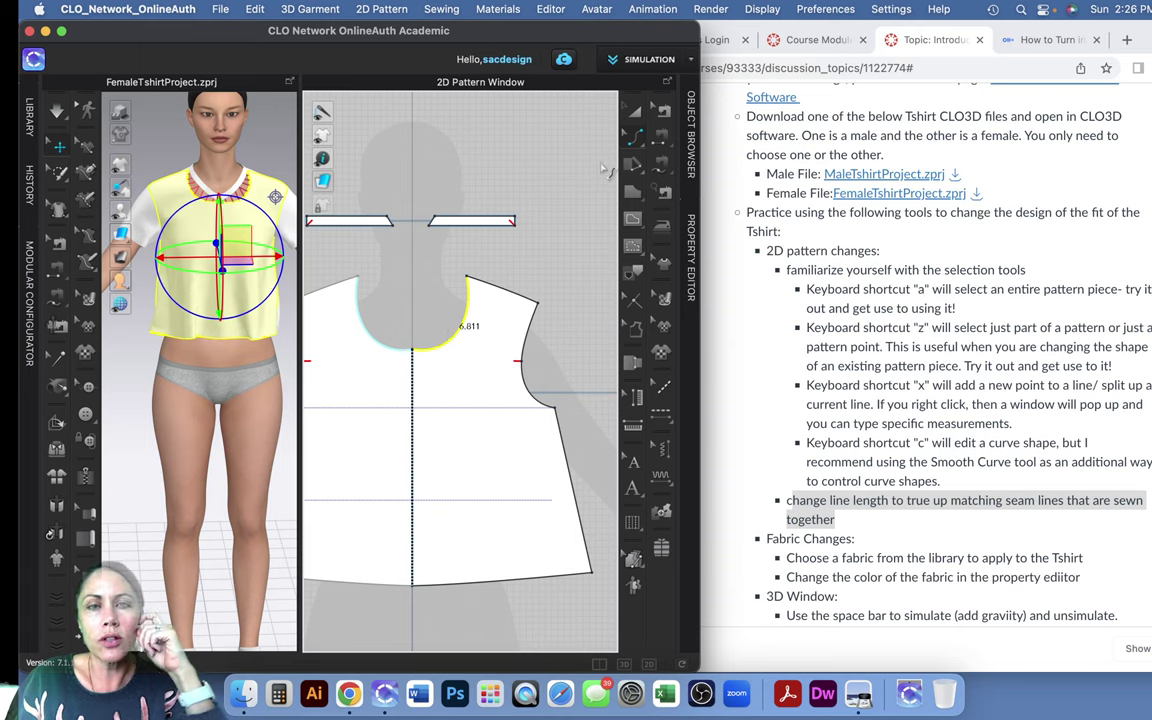
Reshape the front neckline into a wide scoop with Smooth Curve, from the centre front neck point to the shoulder neck point
left_click(630, 146)
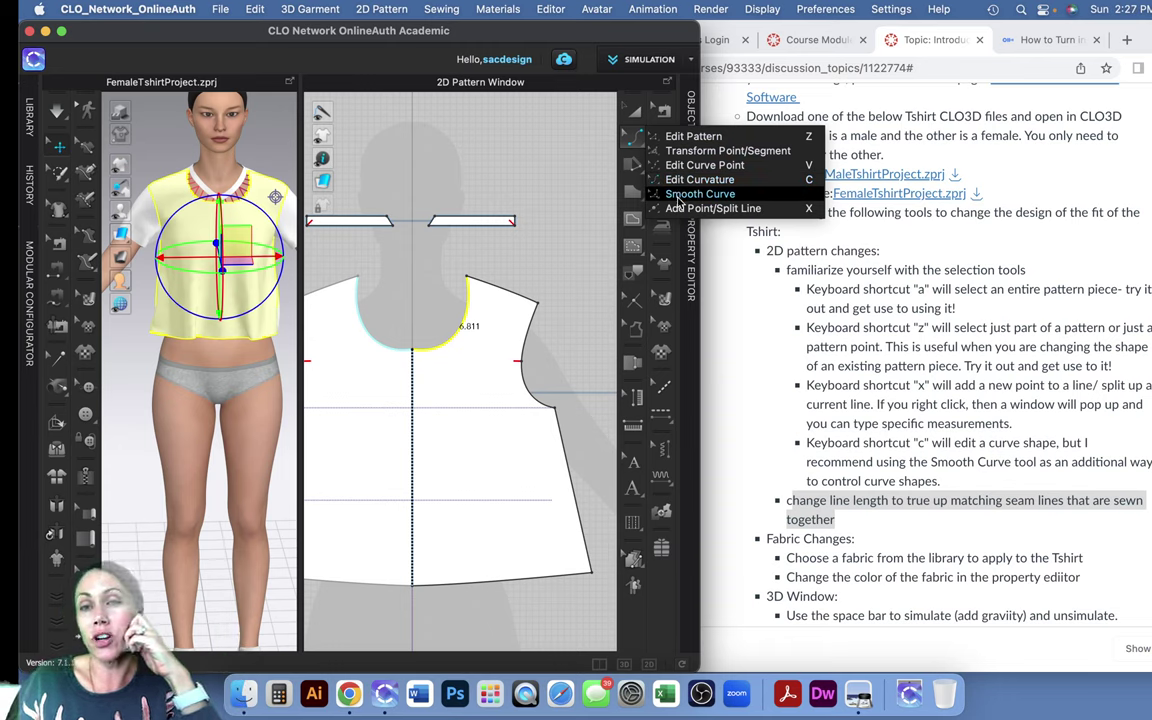
left_click(679, 194)
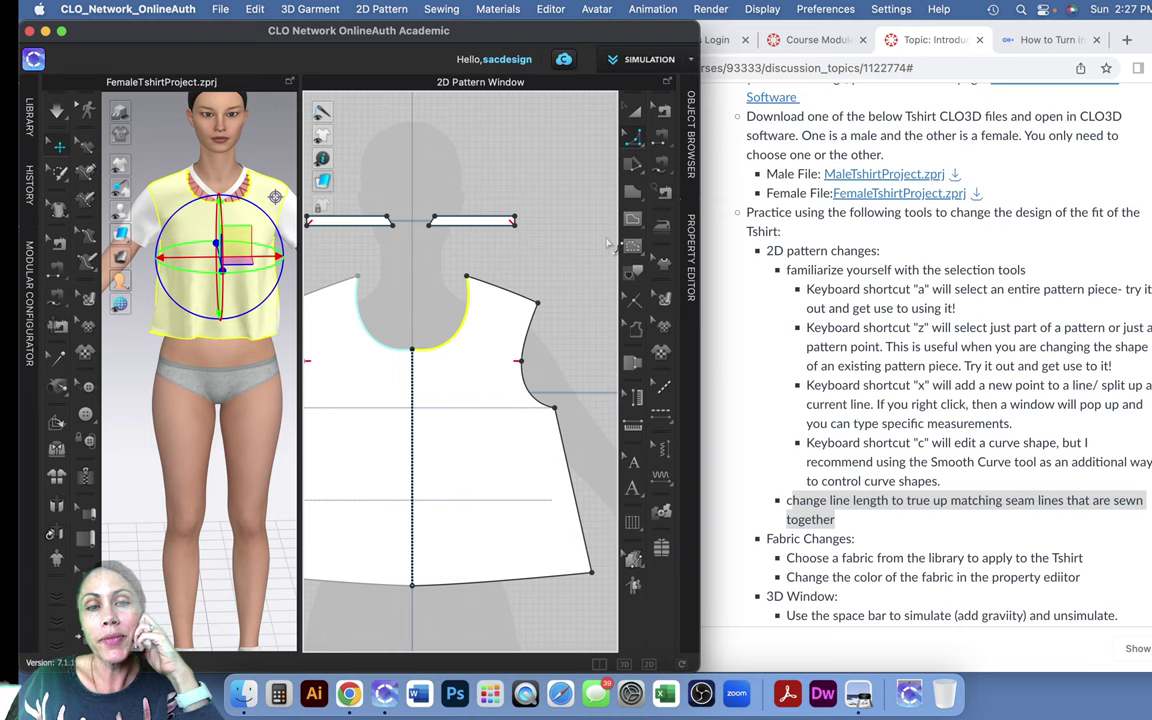
left_click(411, 350)
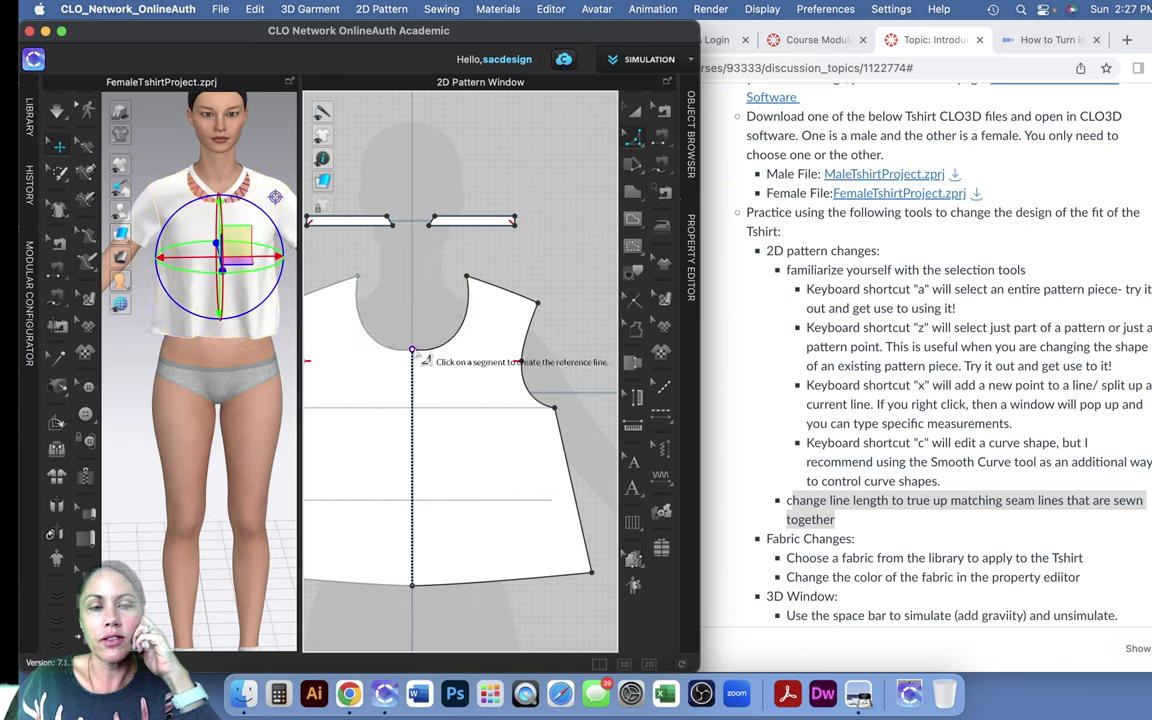
left_click(466, 277)
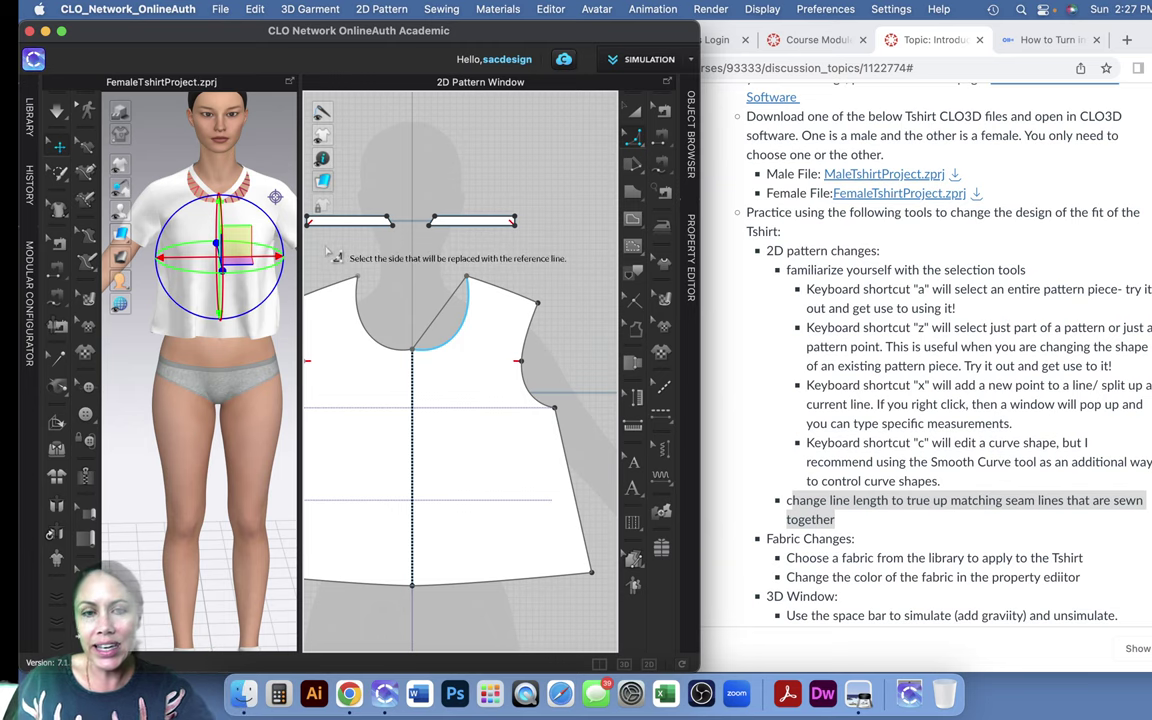
left_click(467, 338)
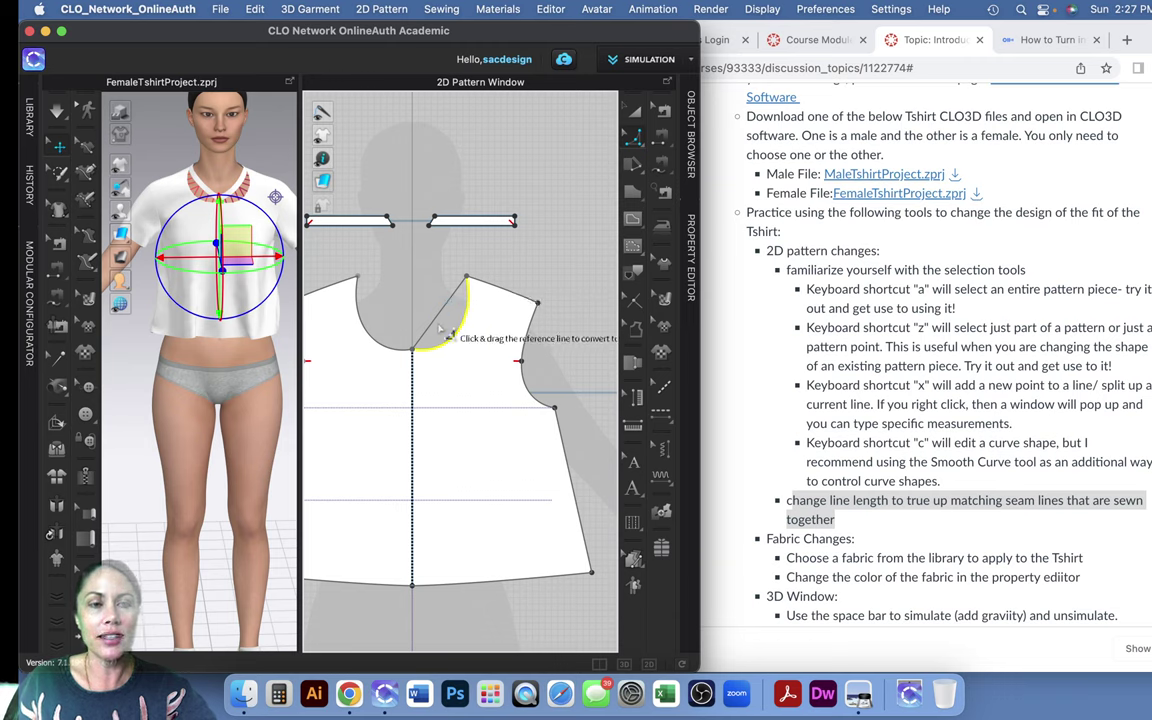
left_click_drag(442, 319, 502, 352)
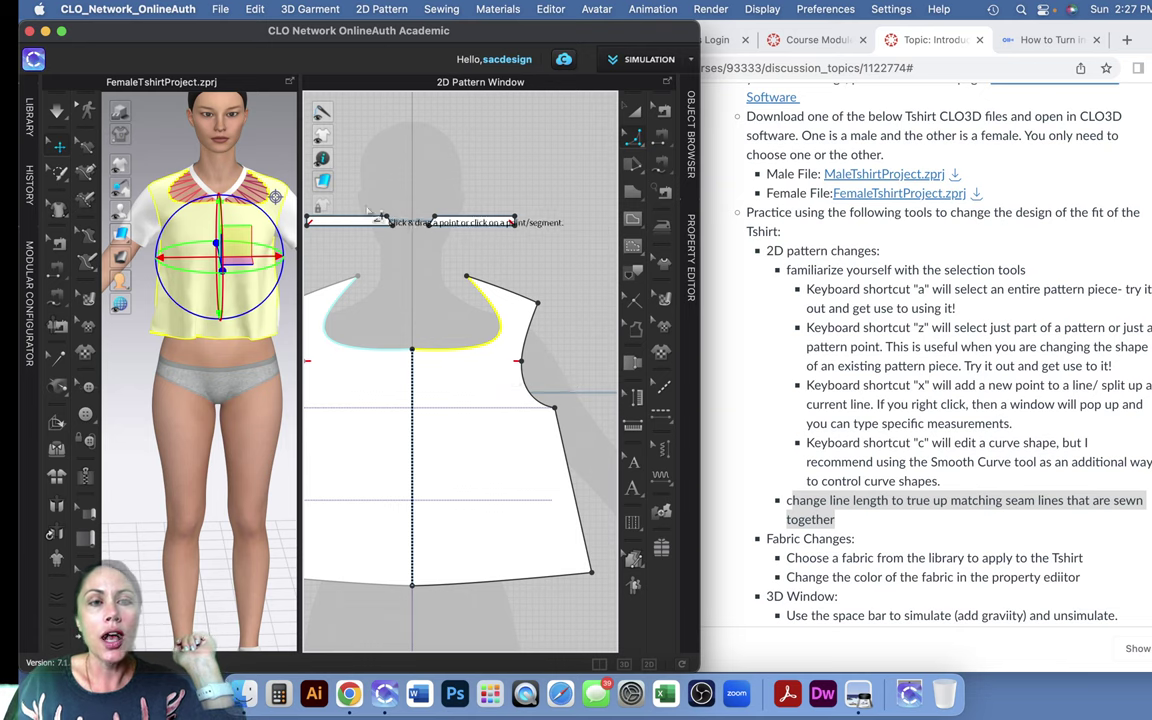
Delete the neckband pattern pieces above the front bodice and simulate the T-shirt on the avatar
scroll(375, 232, "up", 2)
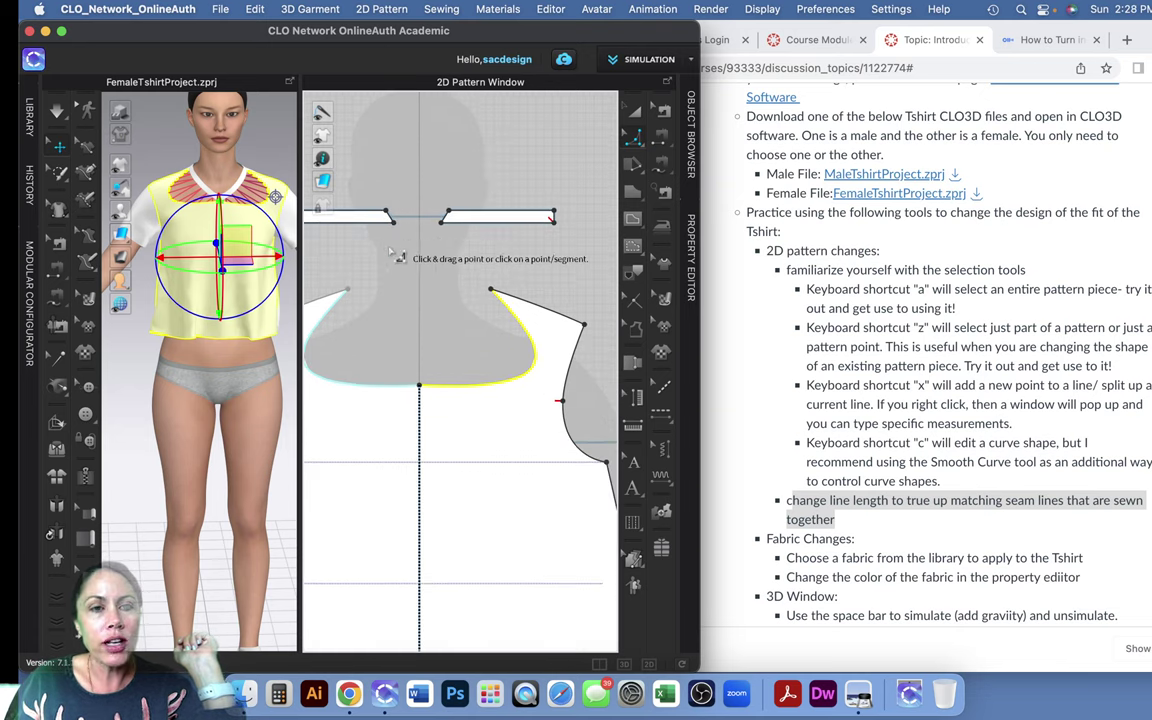
scroll(372, 238, "down", 1)
scroll(375, 240, "down", 1)
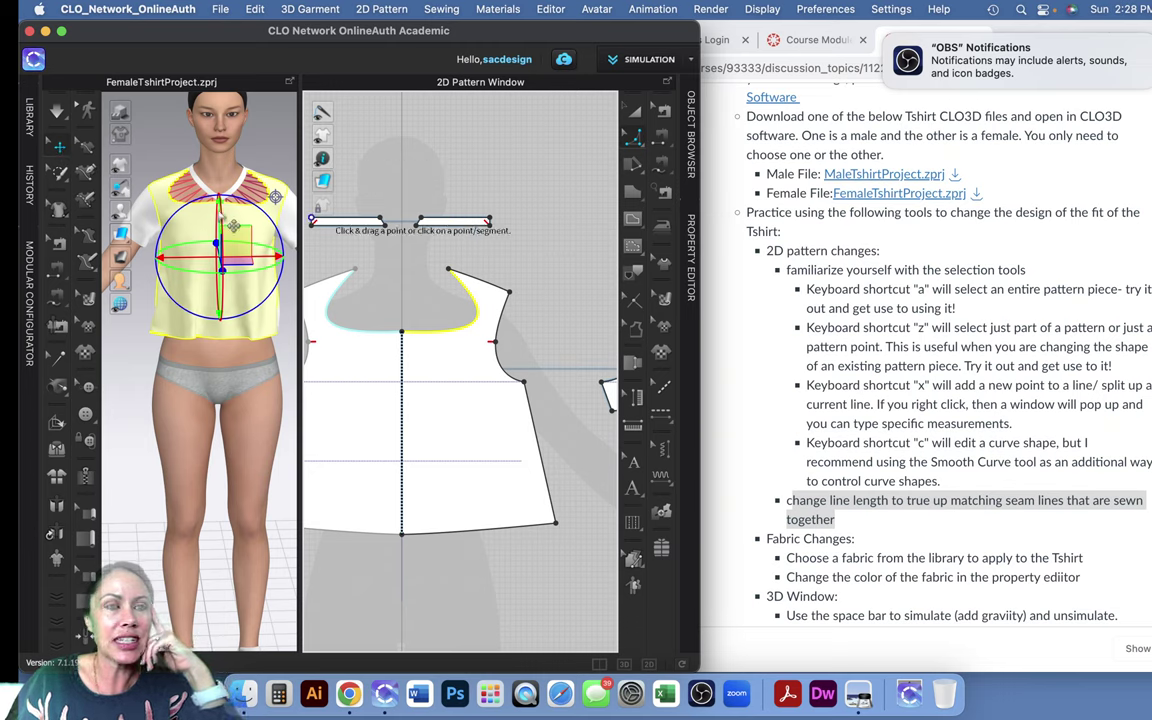
key("a")
left_click_drag(465, 224, 500, 222)
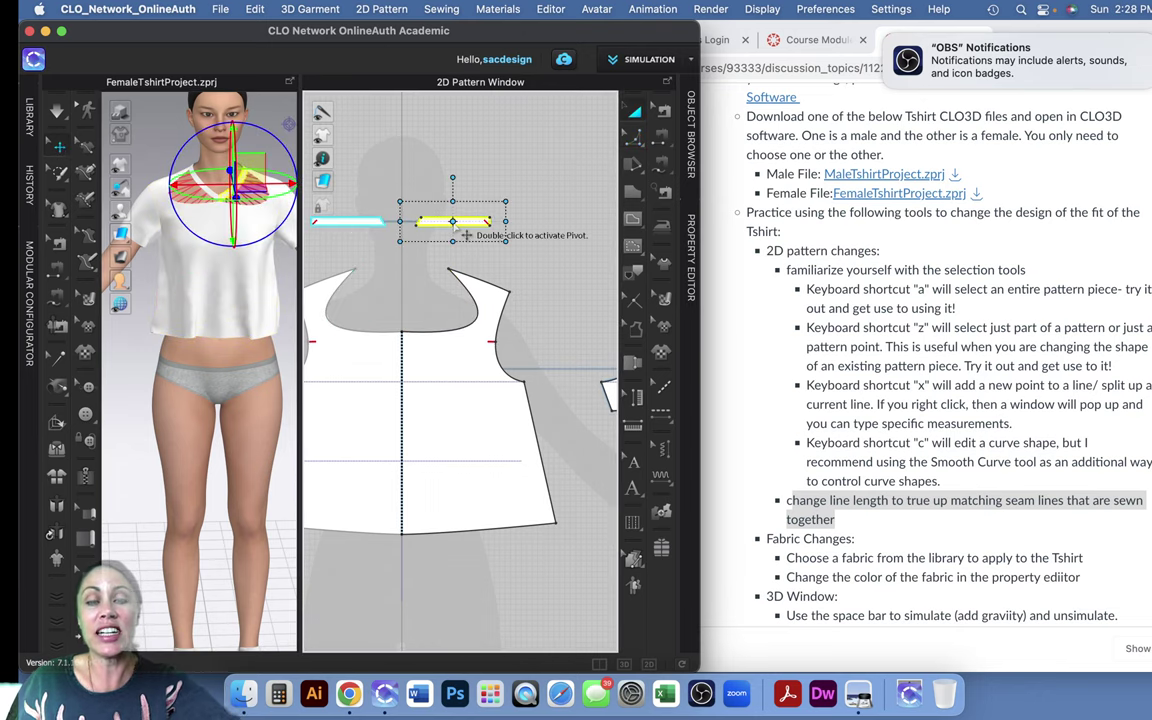
key("Delete")
key("Delete")
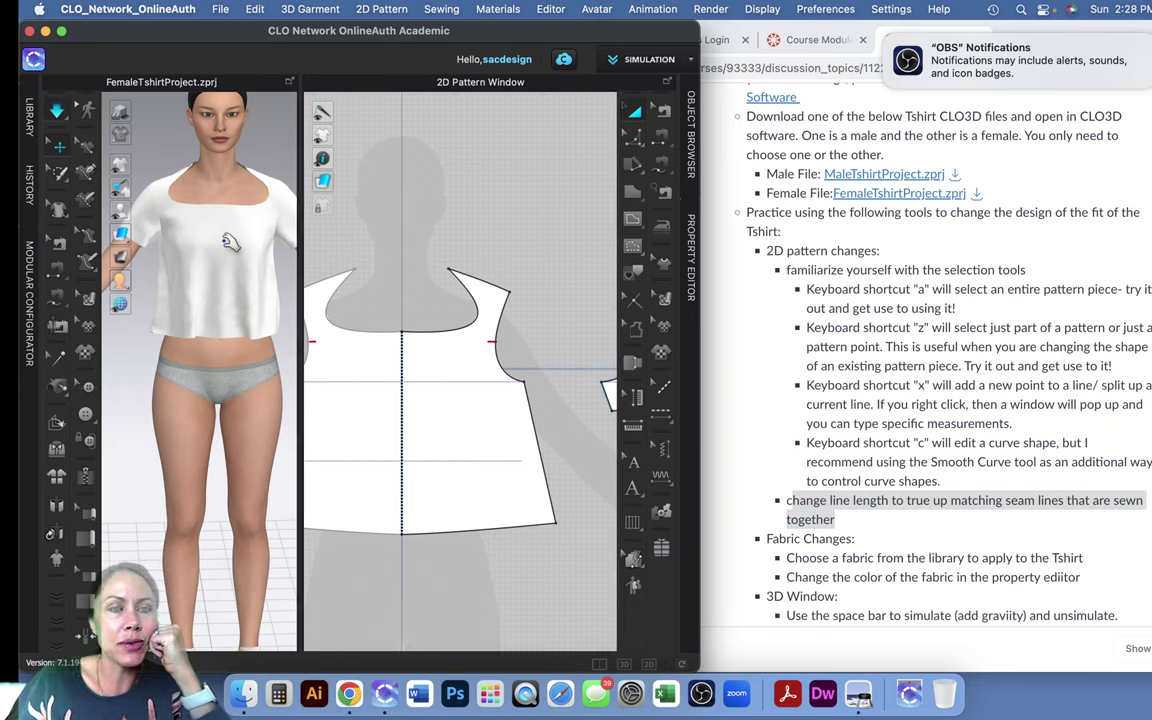
Examine the drape of the scoop-neck T-shirt and the front bodice pattern, both up close and at full figure
left_click(215, 272)
mouse_move(212, 277)
right_mouse_down()
mouse_move(240, 275)
mouse_move(180, 274)
mouse_move(213, 291)
right_mouse_up()
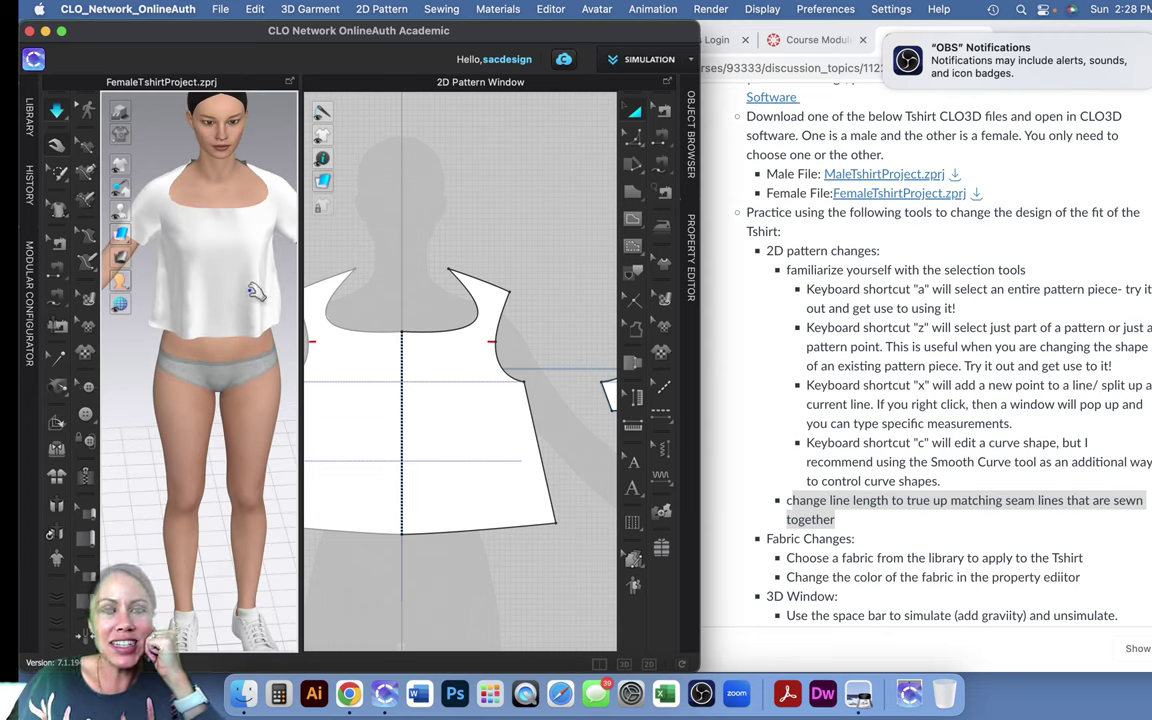
scroll(411, 347, "up", 5)
scroll(412, 348, "down", 8)
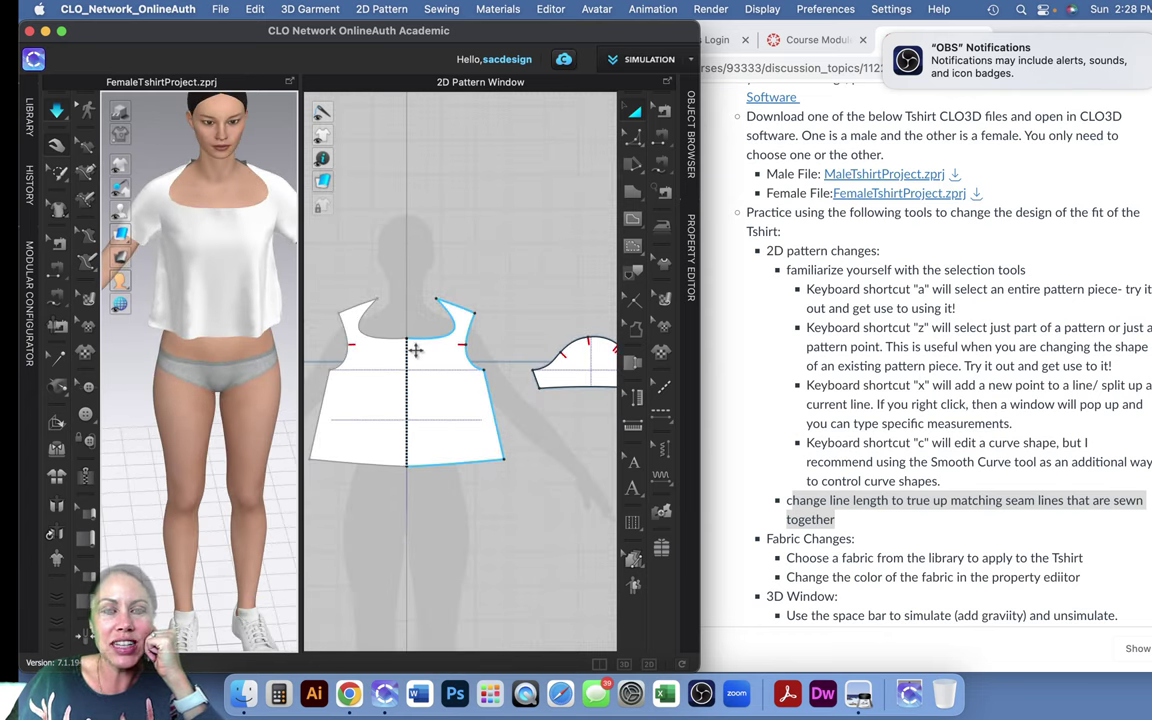
scroll(415, 349, "up", 2)
scroll(463, 351, "down", 3)
right_click_drag(372, 372, 419, 329)
right_click_drag(203, 311, 206, 278)
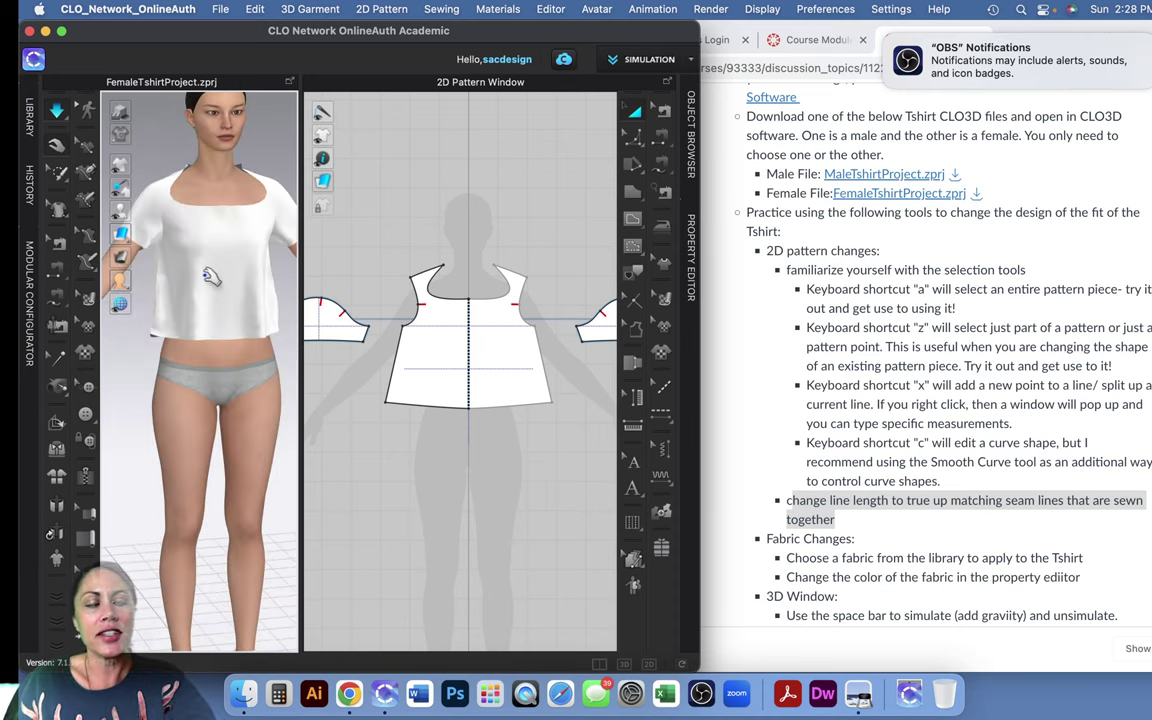
scroll(225, 280, "up", 10)
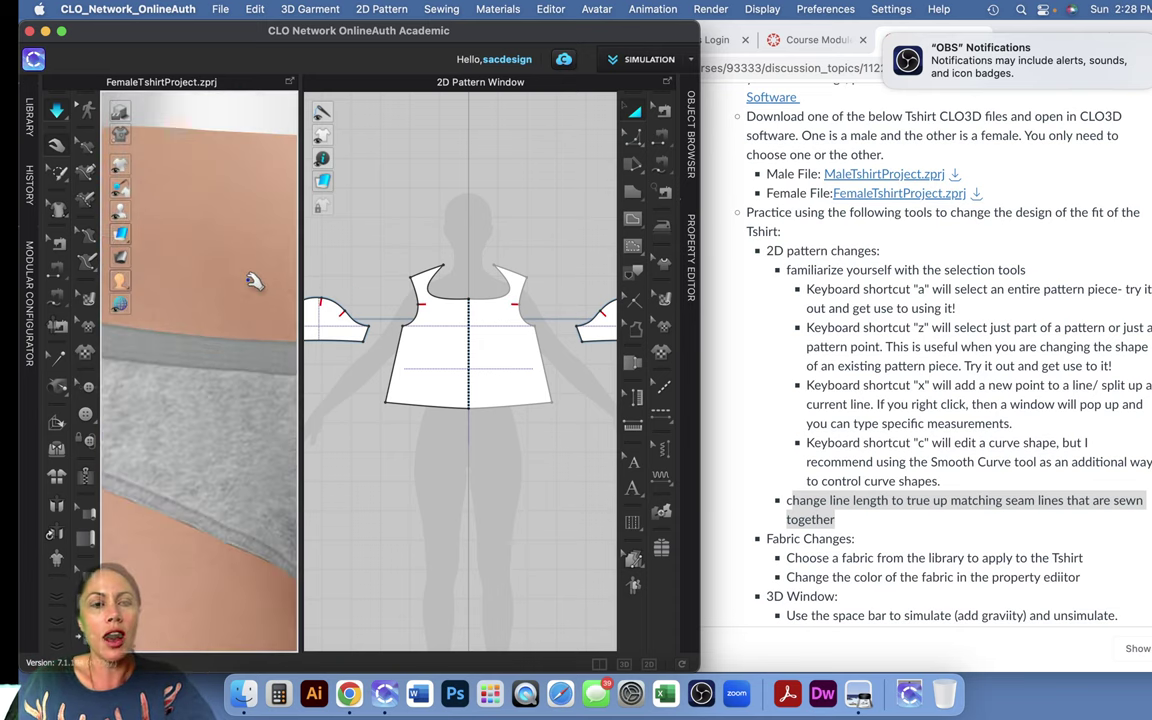
scroll(245, 290, "down", 10)
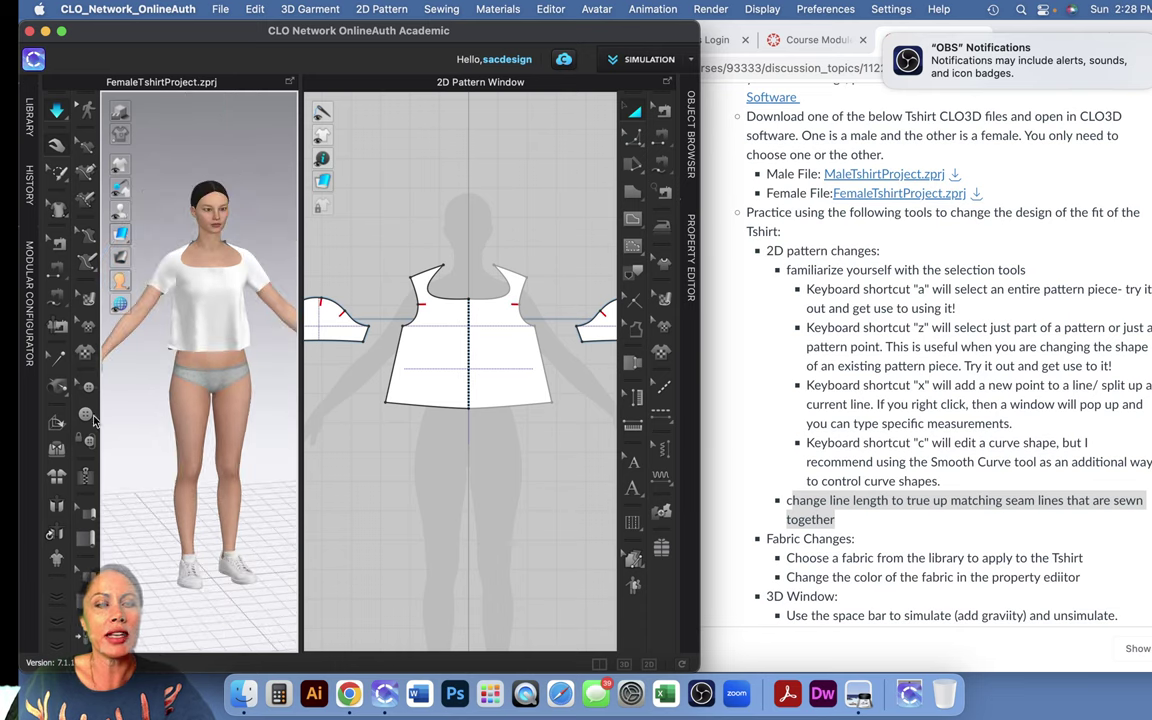
scroll(225, 190, "down", 10)
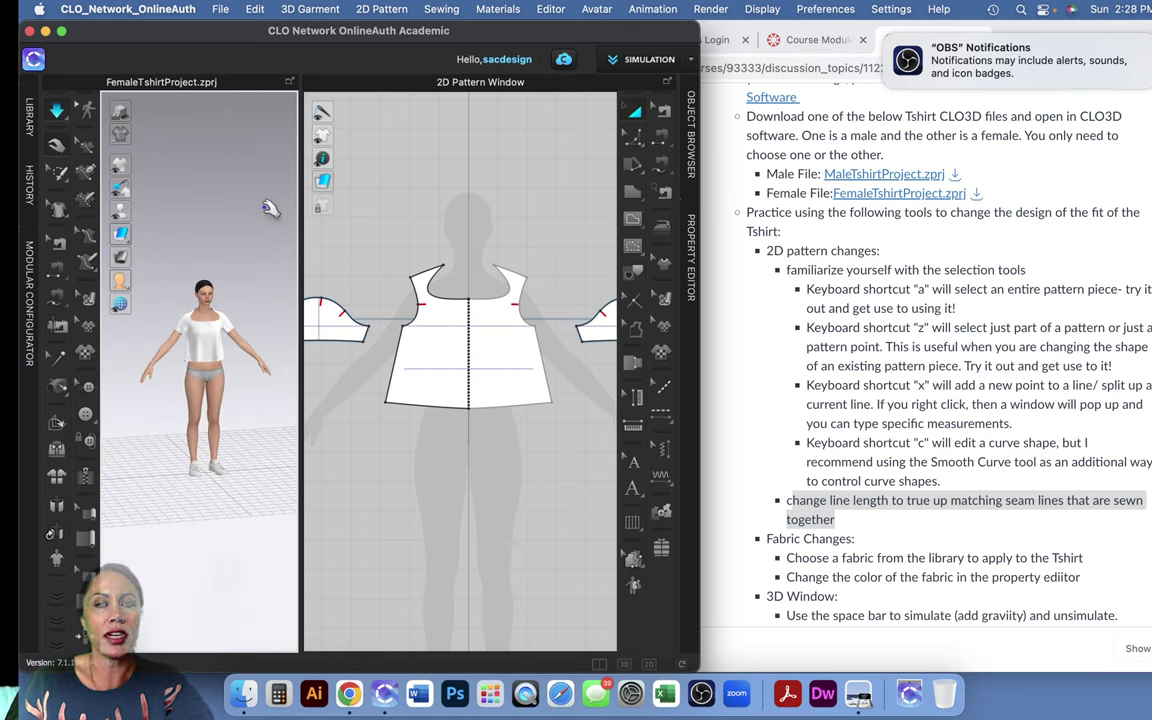
scroll(200, 230, "down", 5)
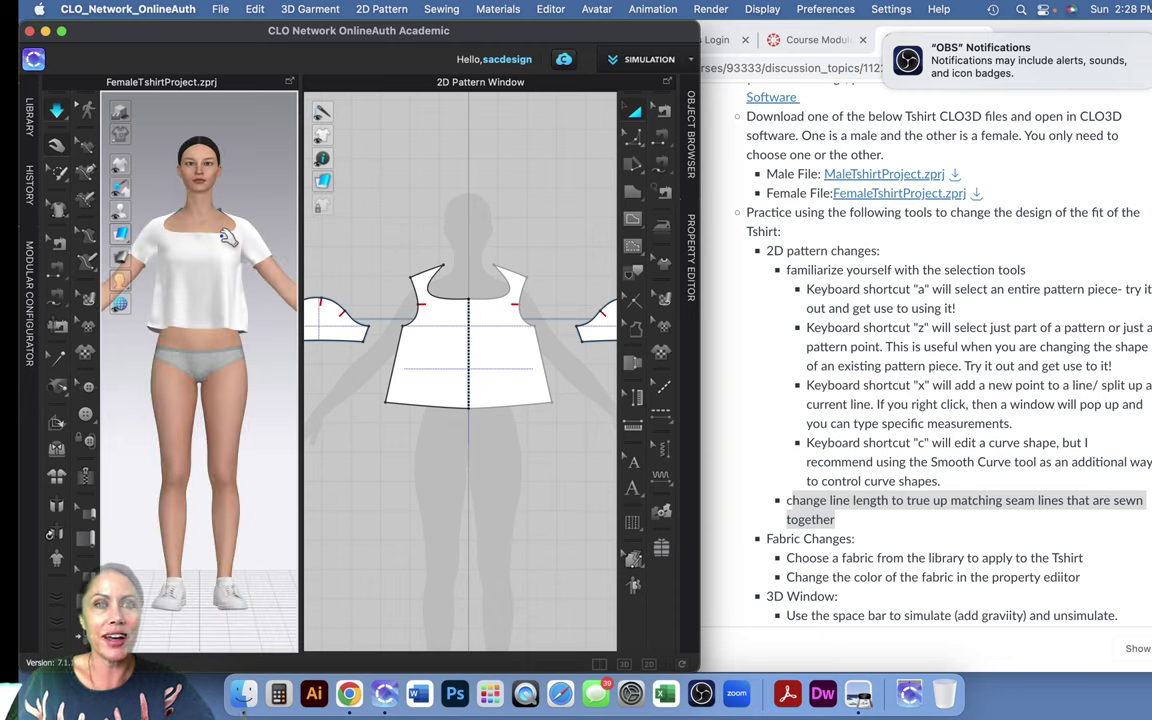
Check the T-shirt in the preset side, bottom, top and front views of the avatar
key("6")
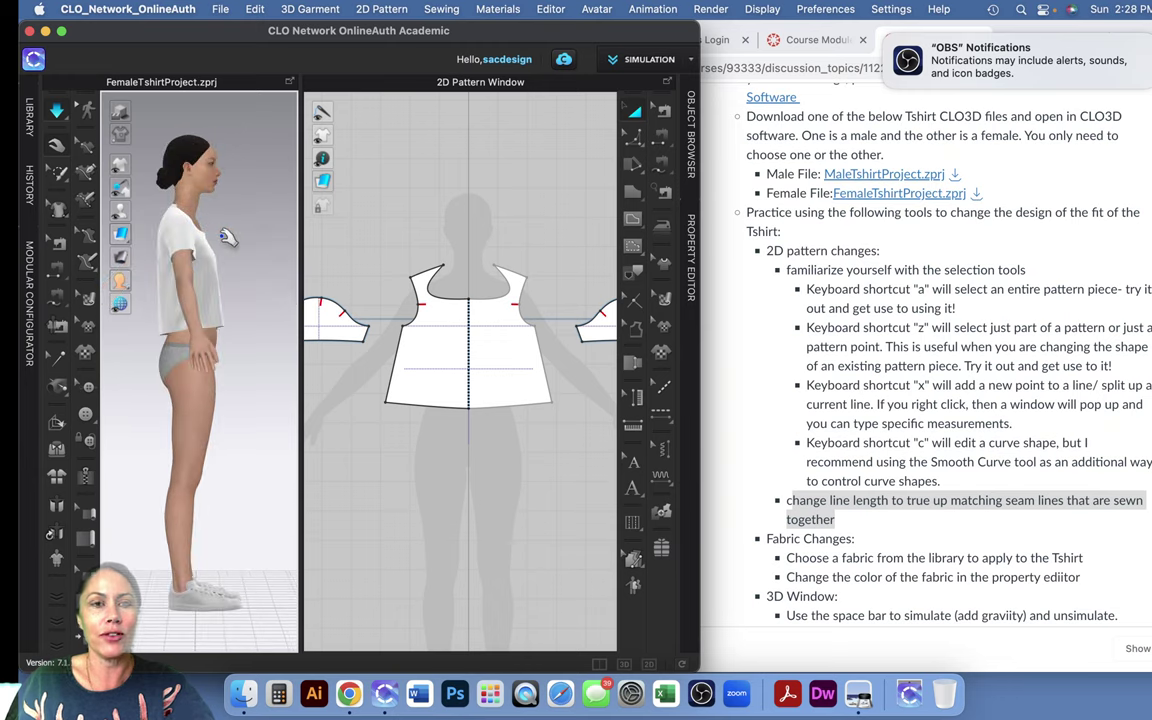
key("4")
key("5")
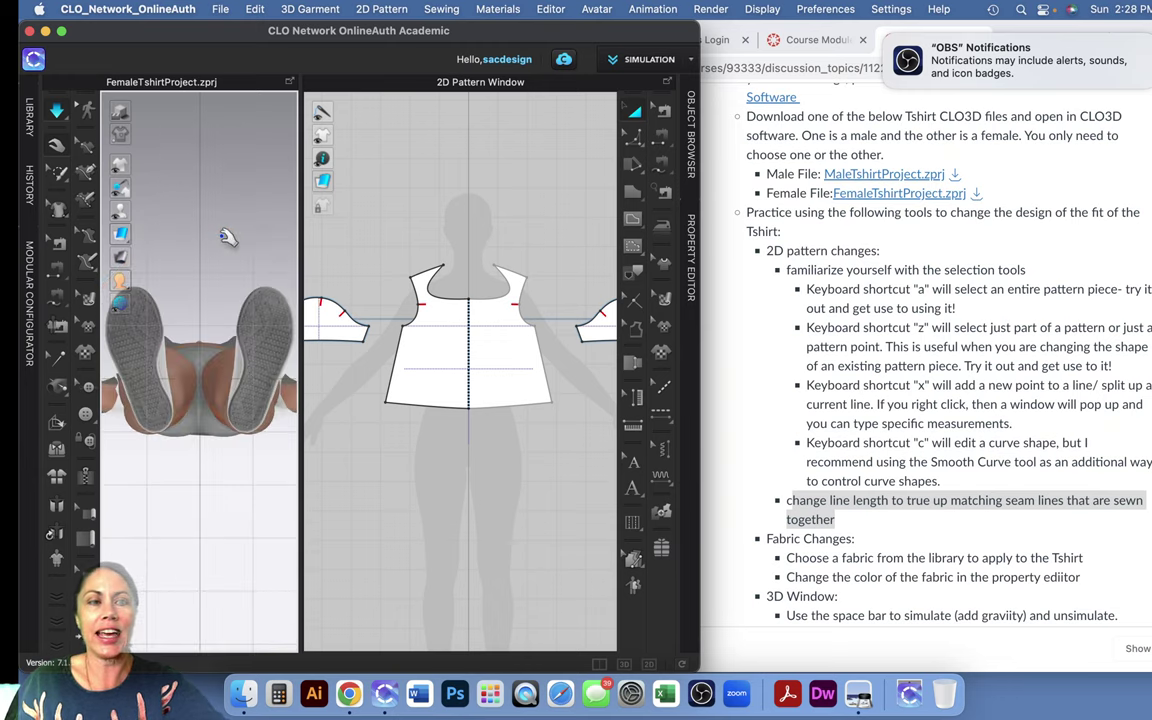
key("2")
key("8")
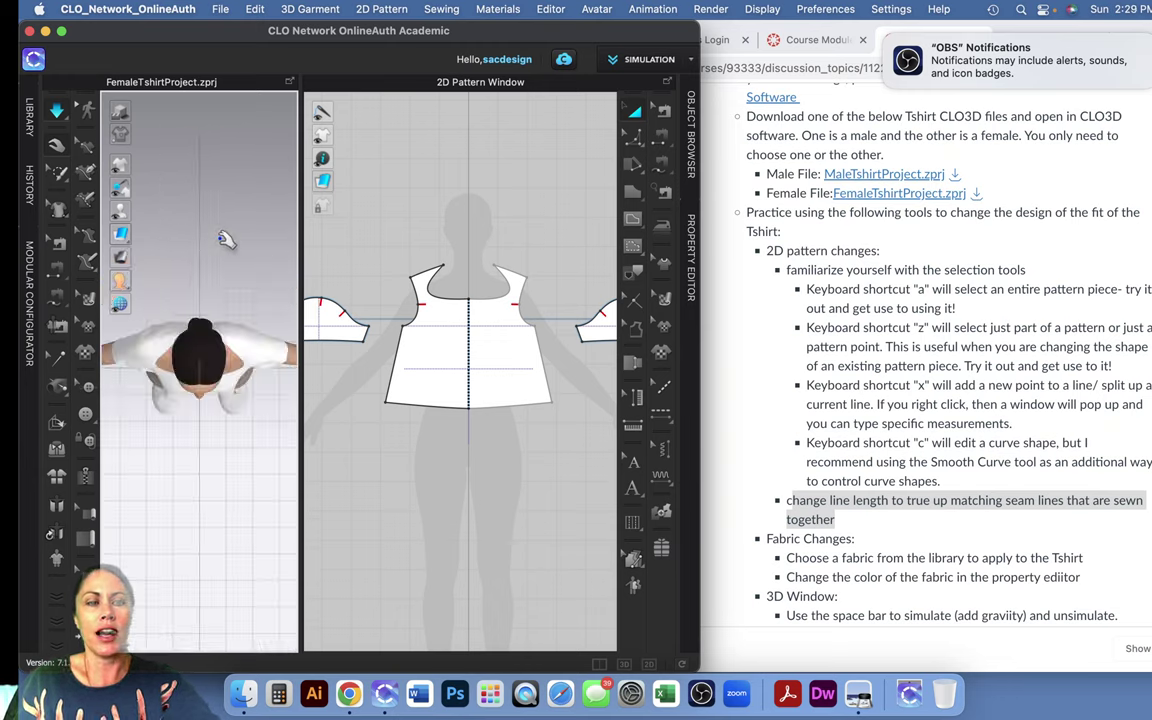
key("4")
key("0")
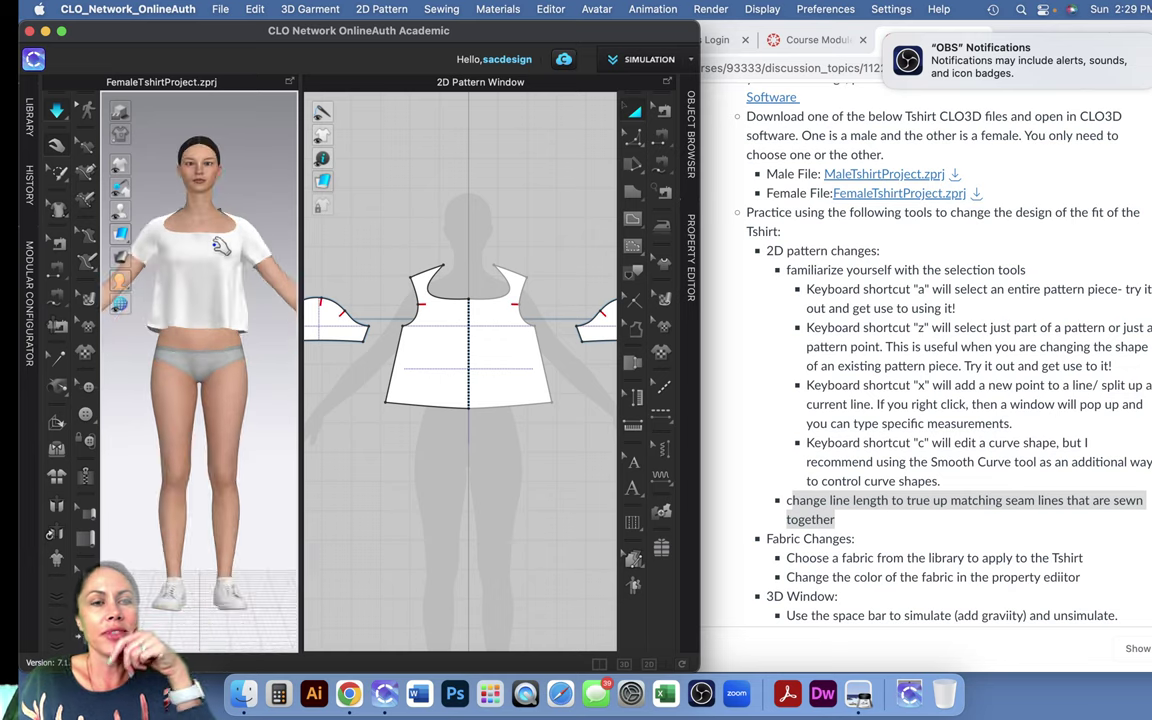
scroll(226, 238, "up", 5)
scroll(229, 243, "down", 5)
left_click(229, 243)
Switch to the assignment page in Chrome and highlight the Fabric Changes instructions
left_click(828, 530)
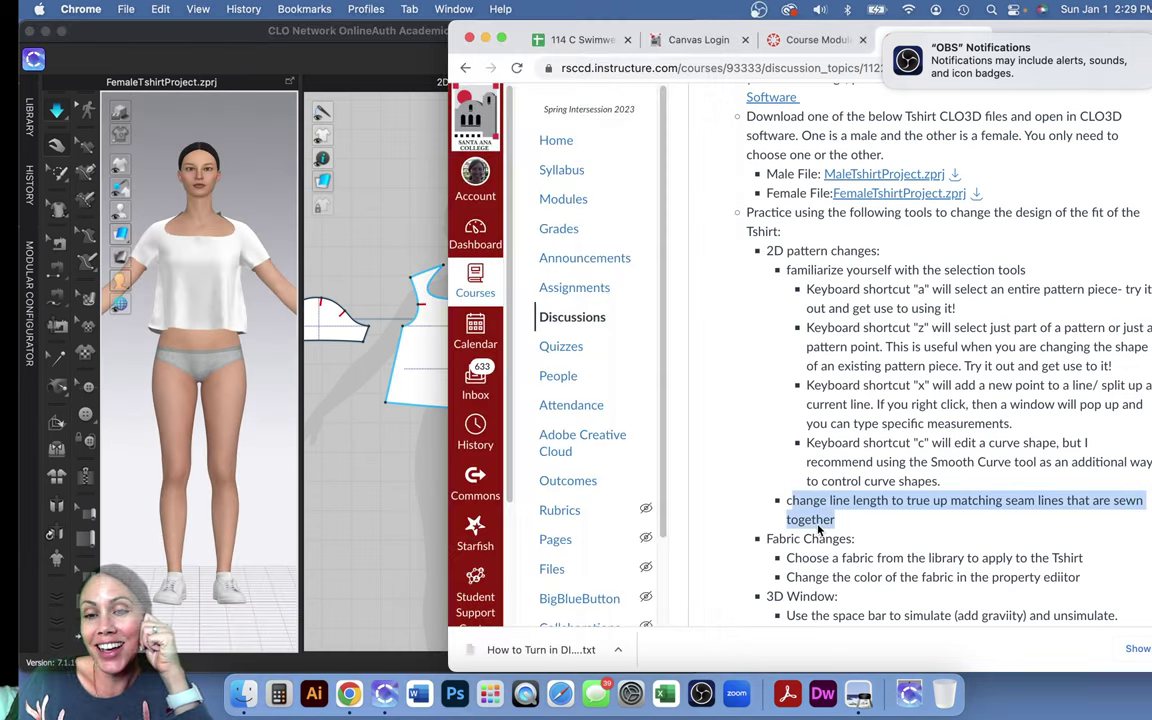
left_click(226, 478)
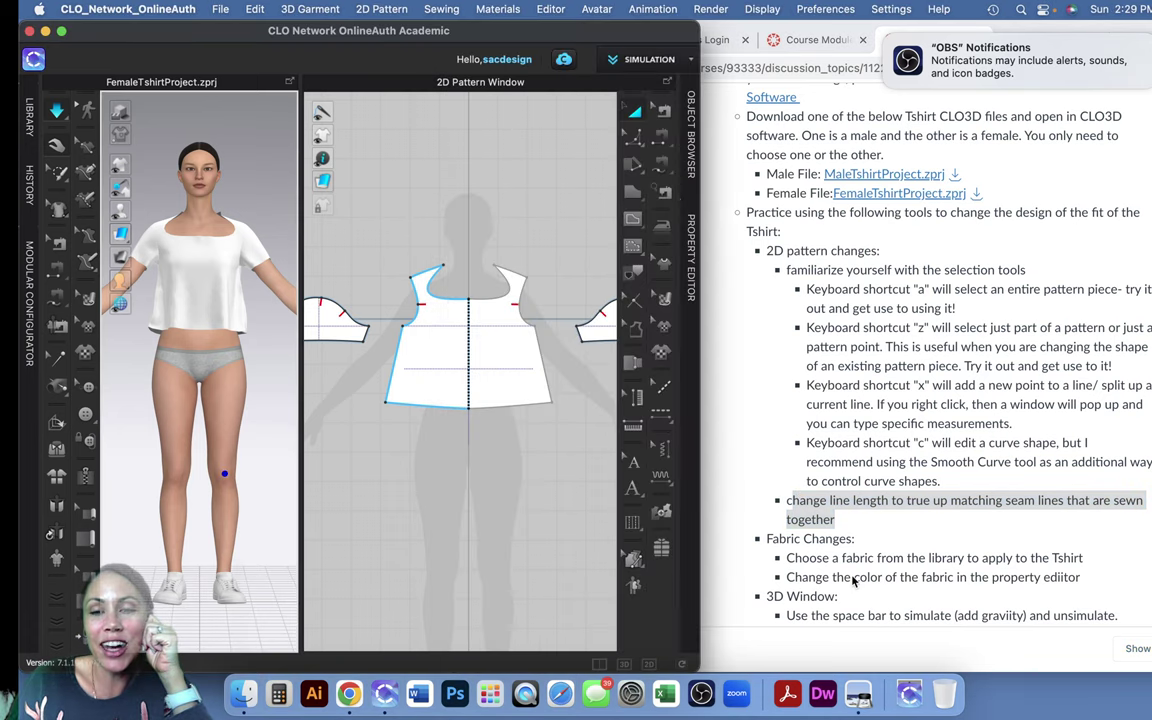
left_click(770, 530)
left_click_drag(767, 539, 822, 579)
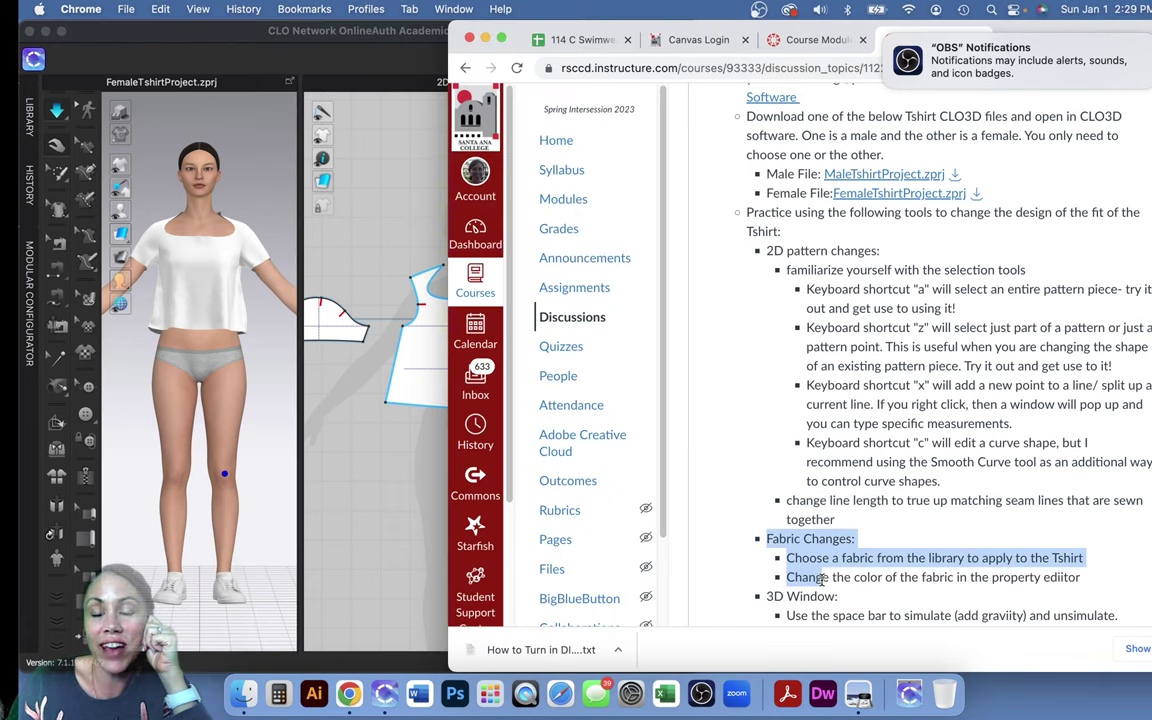
Return to CLO, show the Library and Object Browser, and enlarge the CLO window to fill the screen
left_click(173, 457)
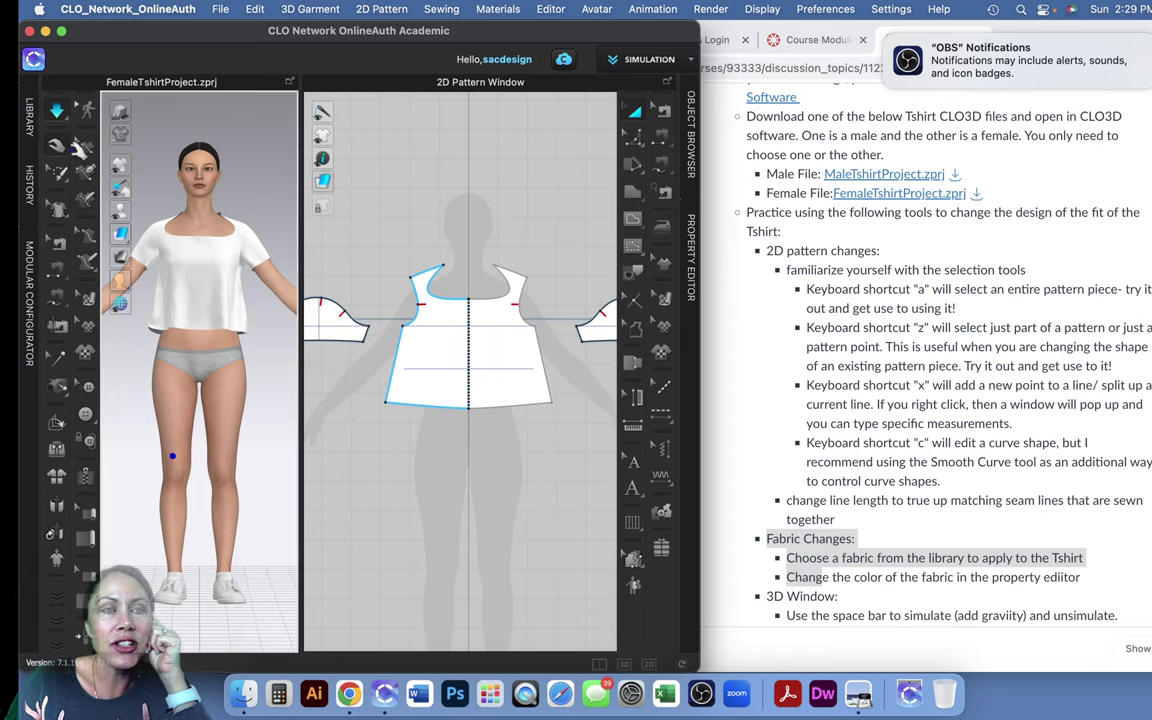
left_click(30, 116)
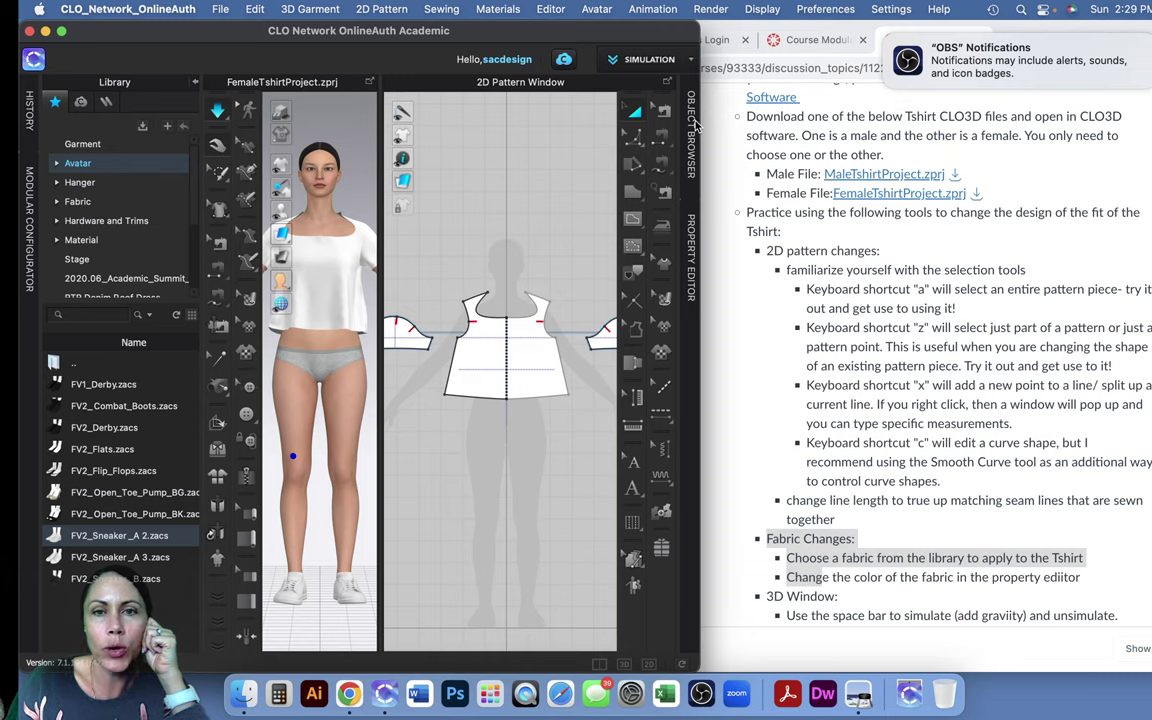
left_click(61, 33)
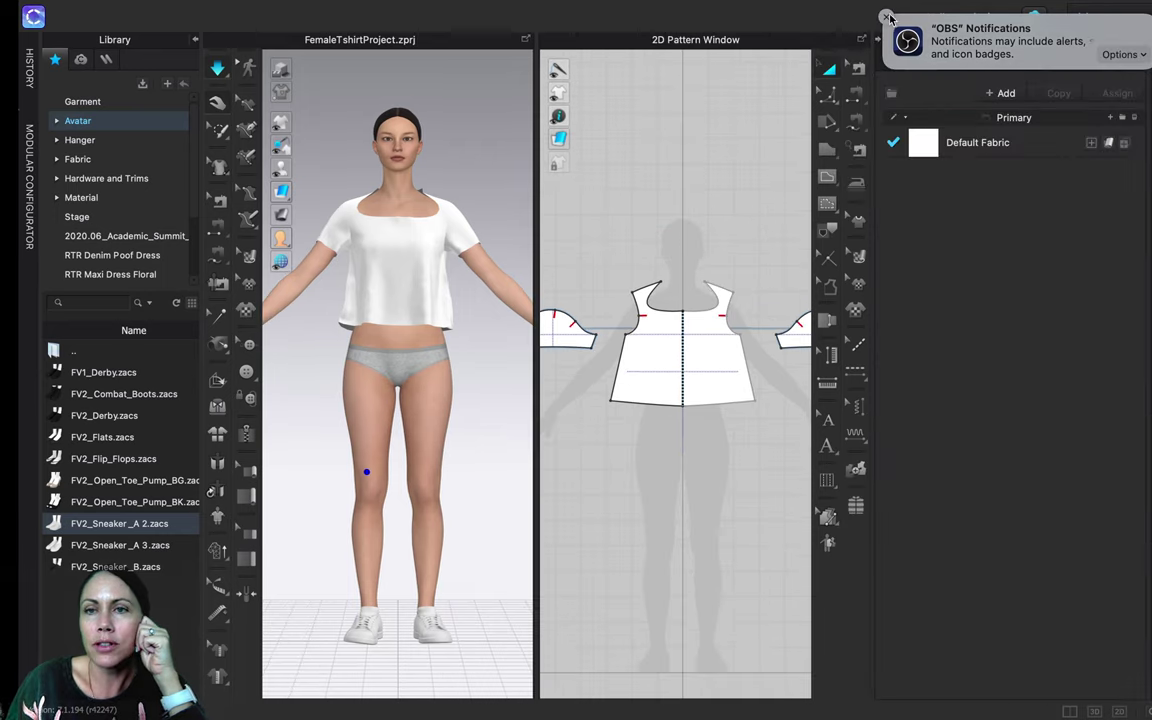
Open the Library's Fabric folder and look through the available fabrics
left_click(886, 17)
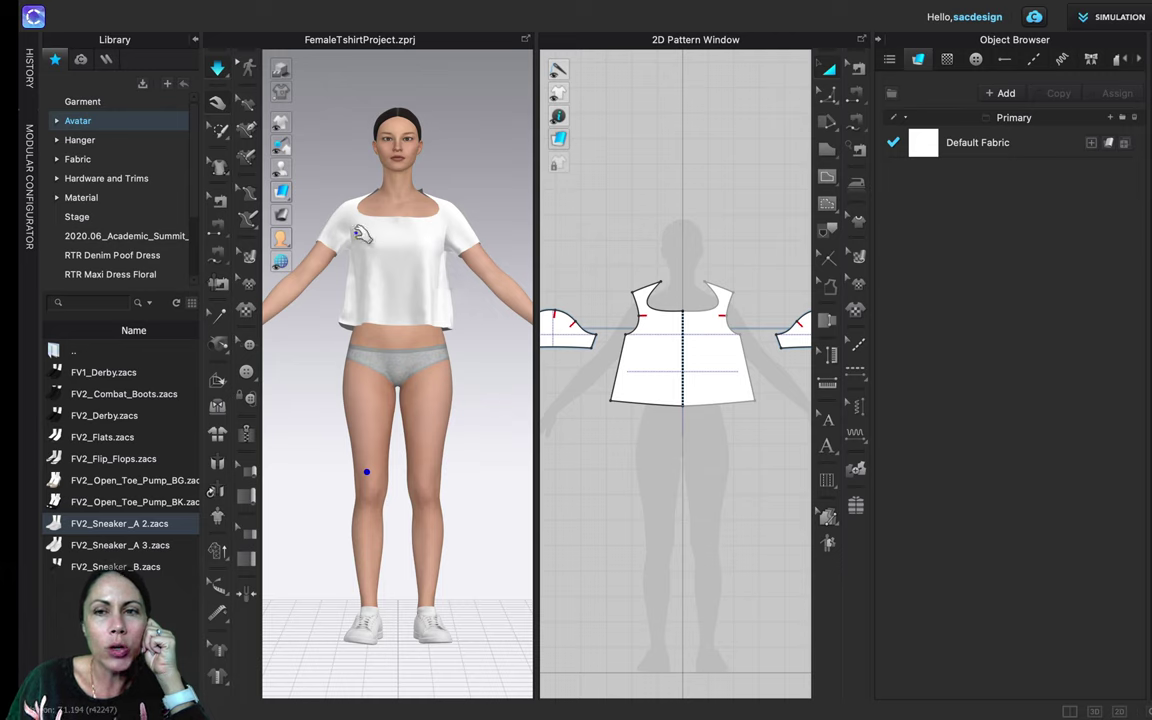
left_click(75, 160)
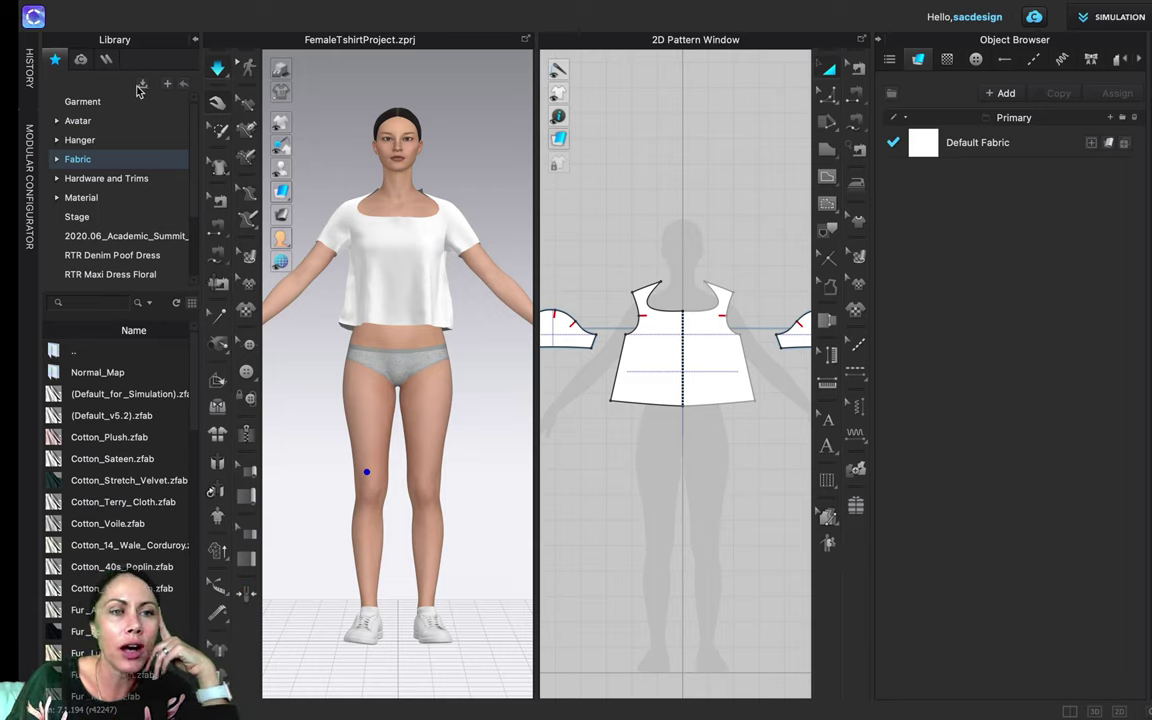
scroll(148, 430, "down", 4)
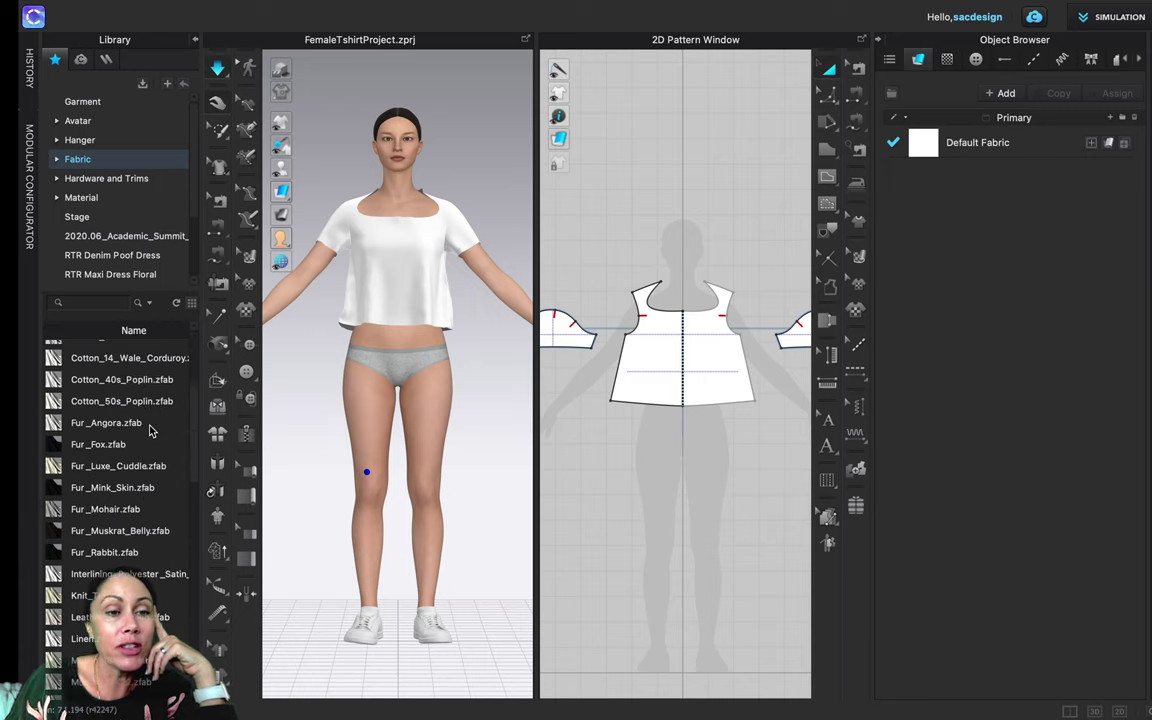
scroll(149, 428, "up", 5)
scroll(149, 426, "down", 13)
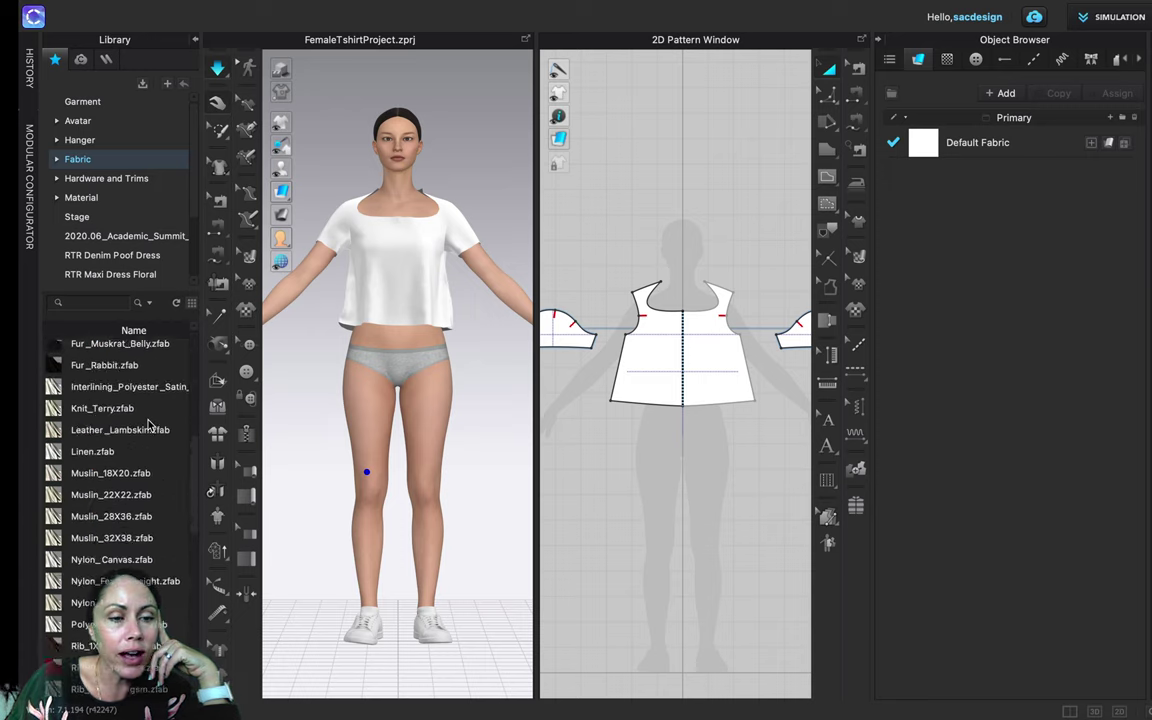
scroll(150, 425, "down", 4)
mouse_move(140, 407)
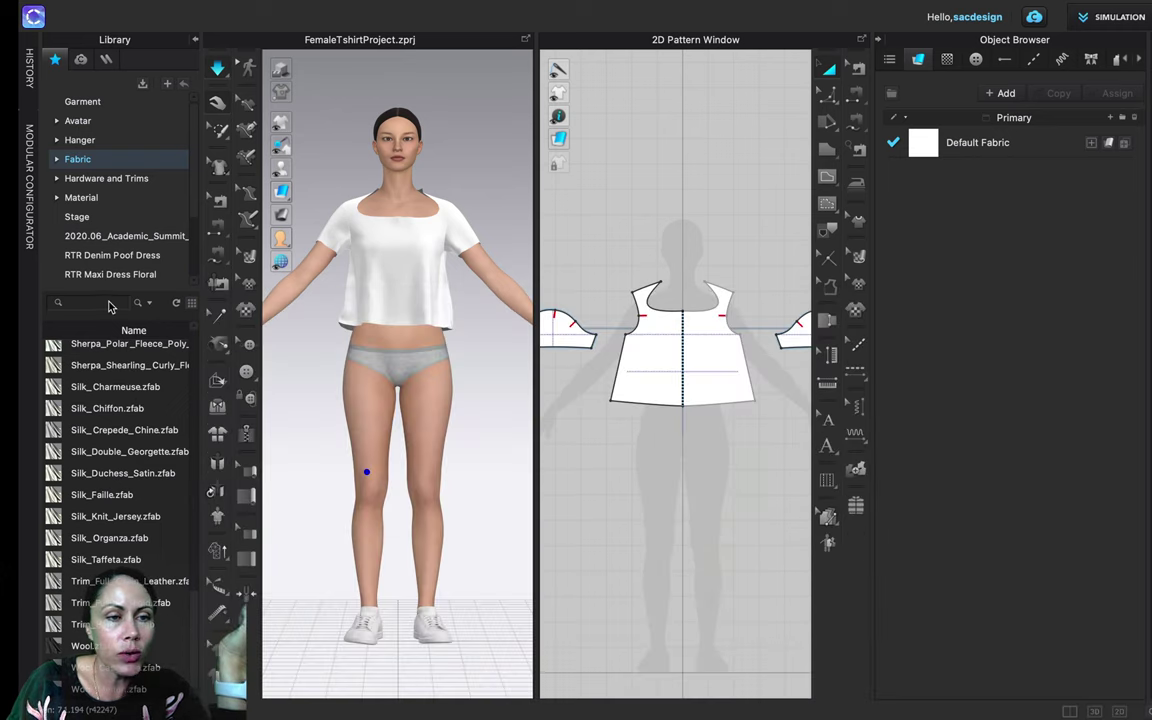
Search the fabric library for "jerse" and apply Silk_Knit_Jersey_NRM.jpg to the Default Fabric
left_click(109, 302)
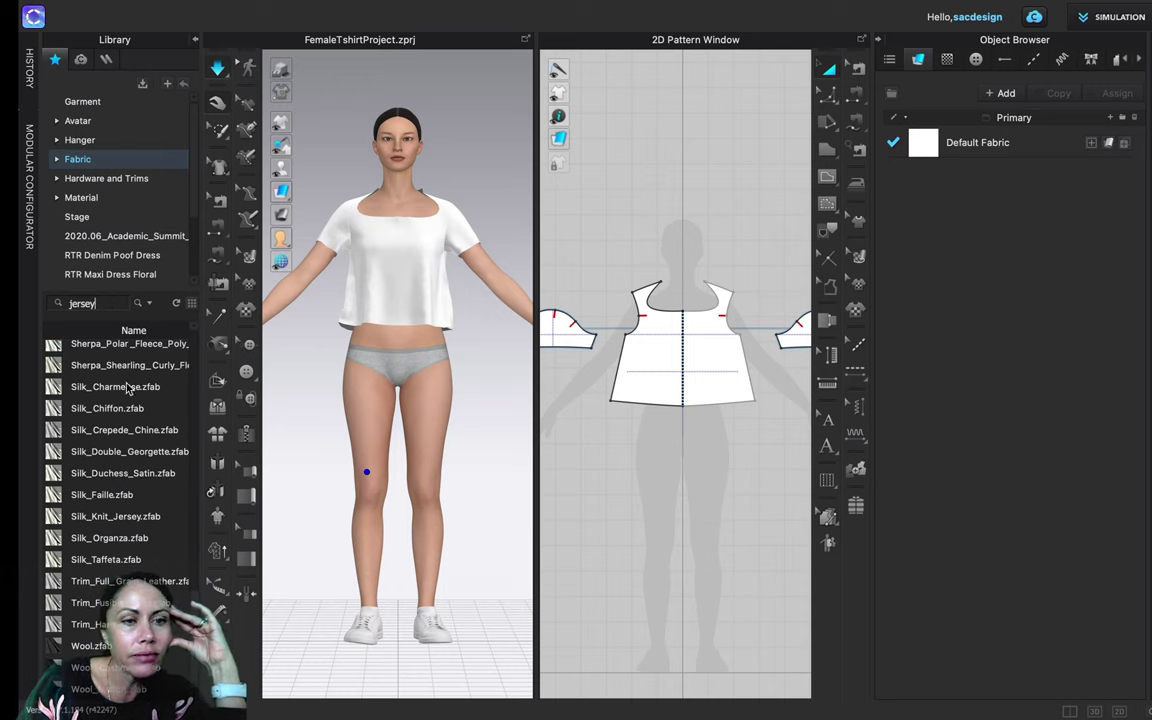
key("Return")
left_click(141, 305)
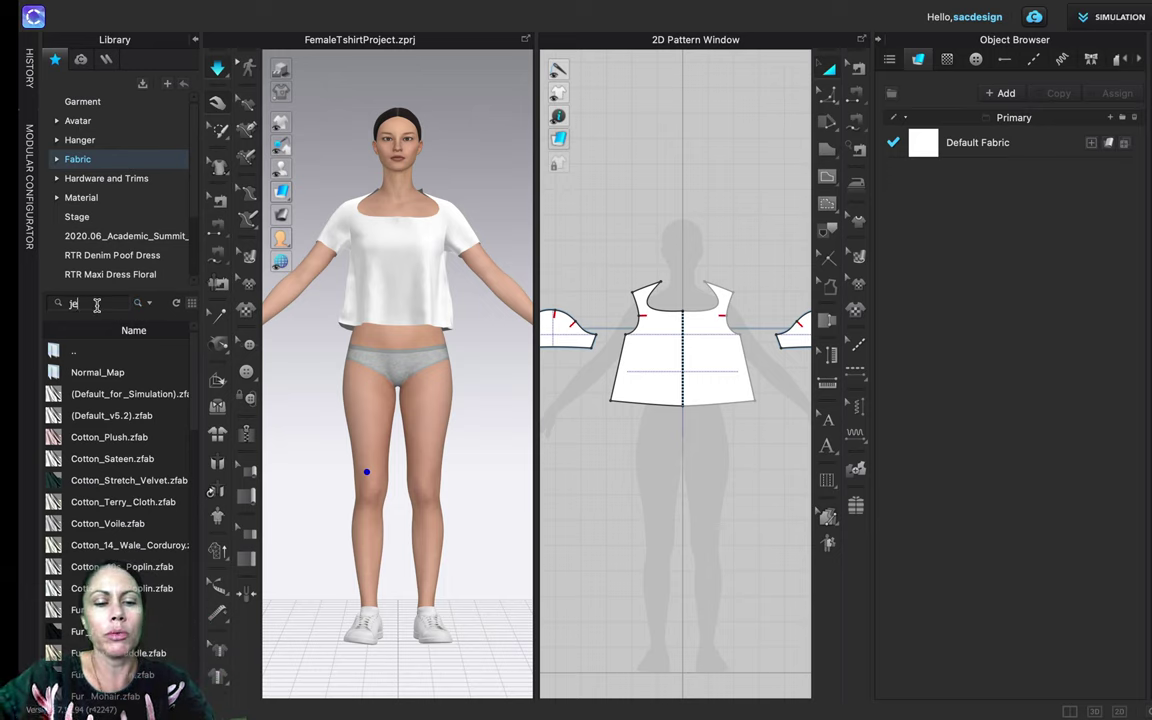
key("Return")
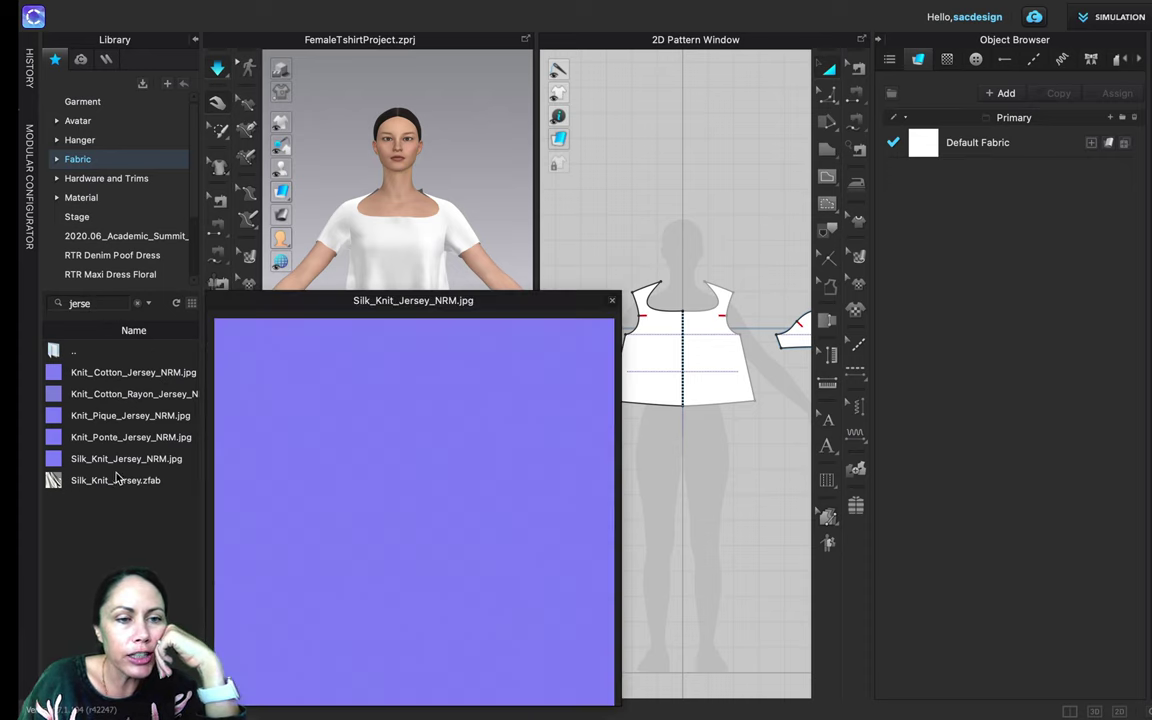
mouse_move(125, 466)
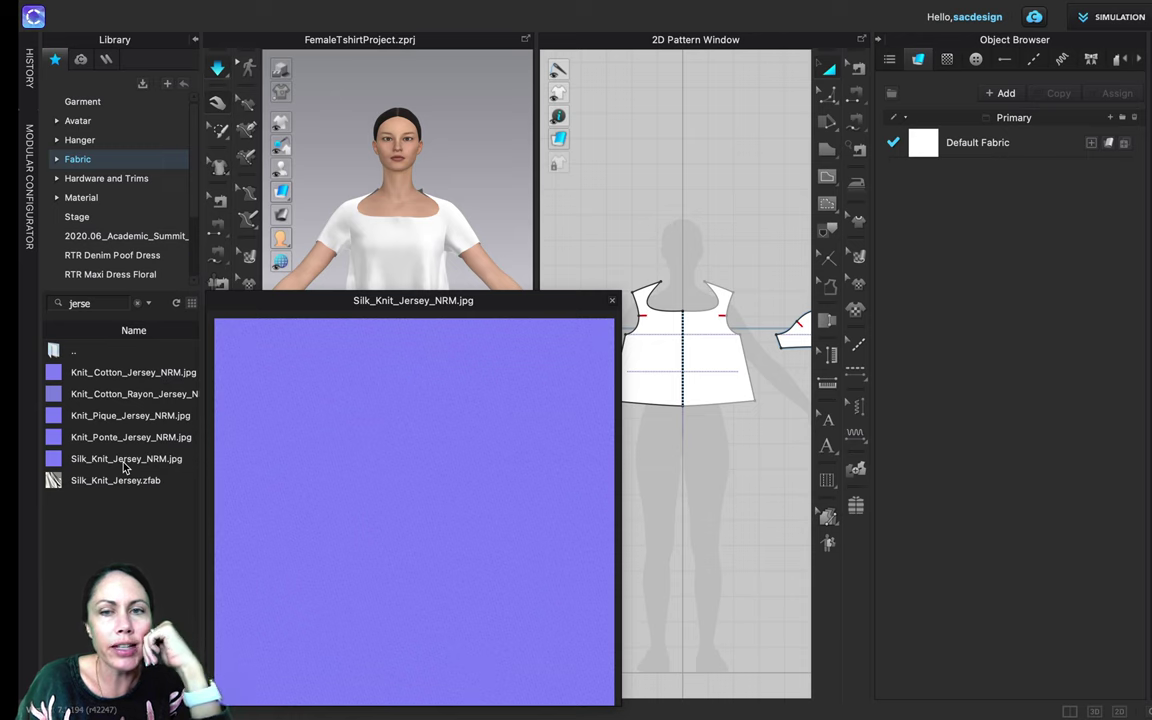
left_click_drag(124, 465, 918, 147)
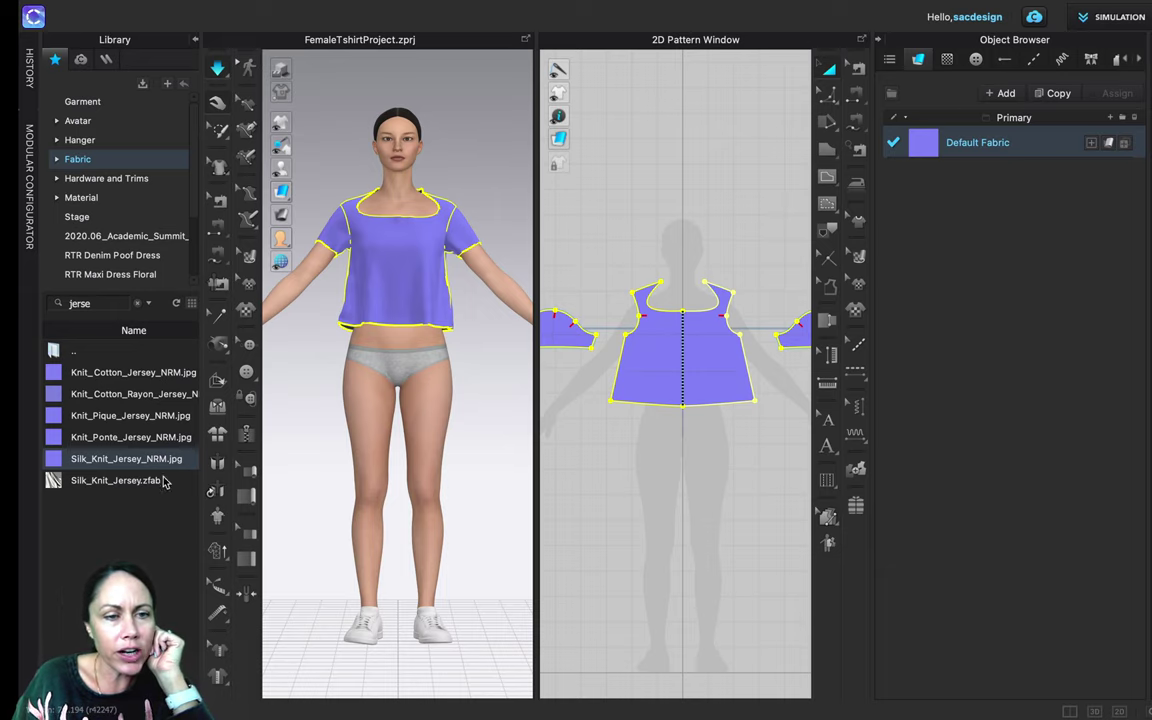
Replace the Default Fabric with Silk_Knit_Jersey.zfab and check the T-shirt's drape from the side
mouse_move(141, 487)
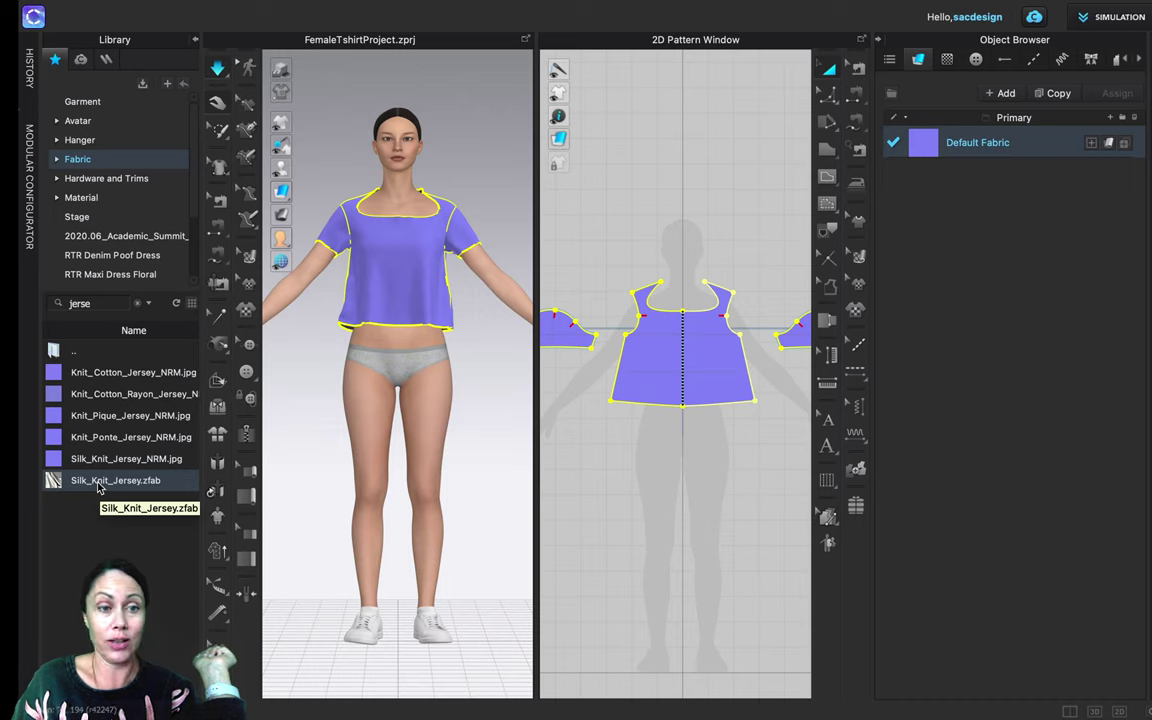
left_click_drag(98, 484, 934, 141)
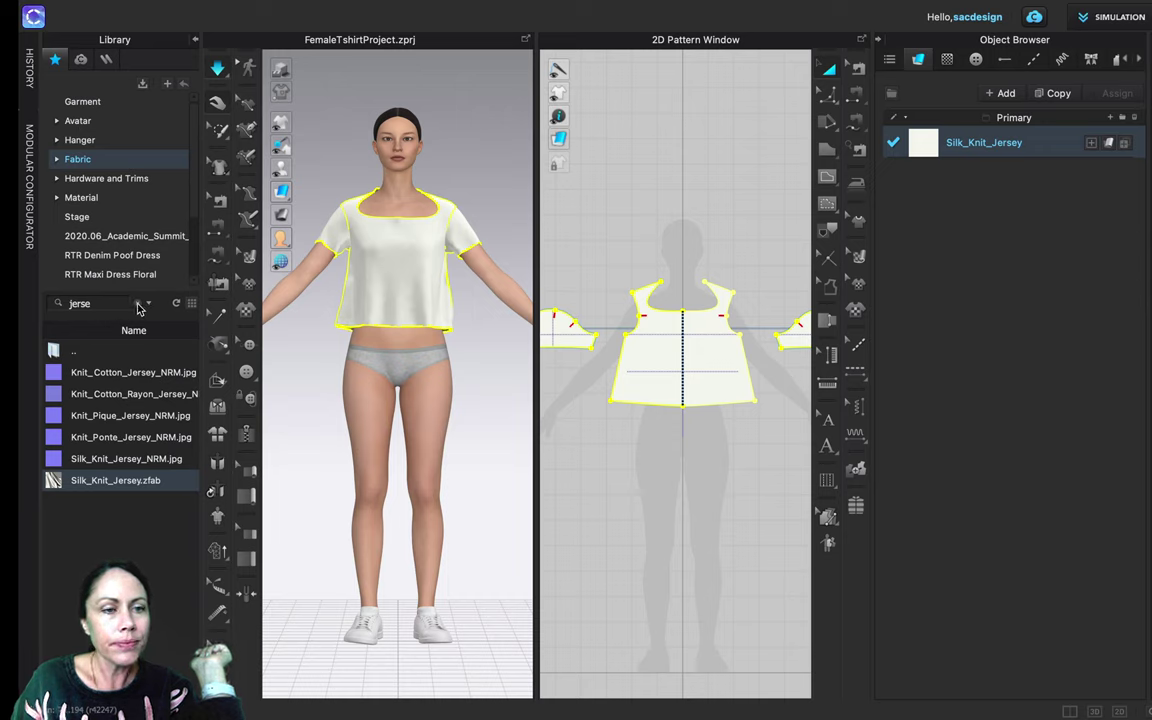
left_click(217, 101)
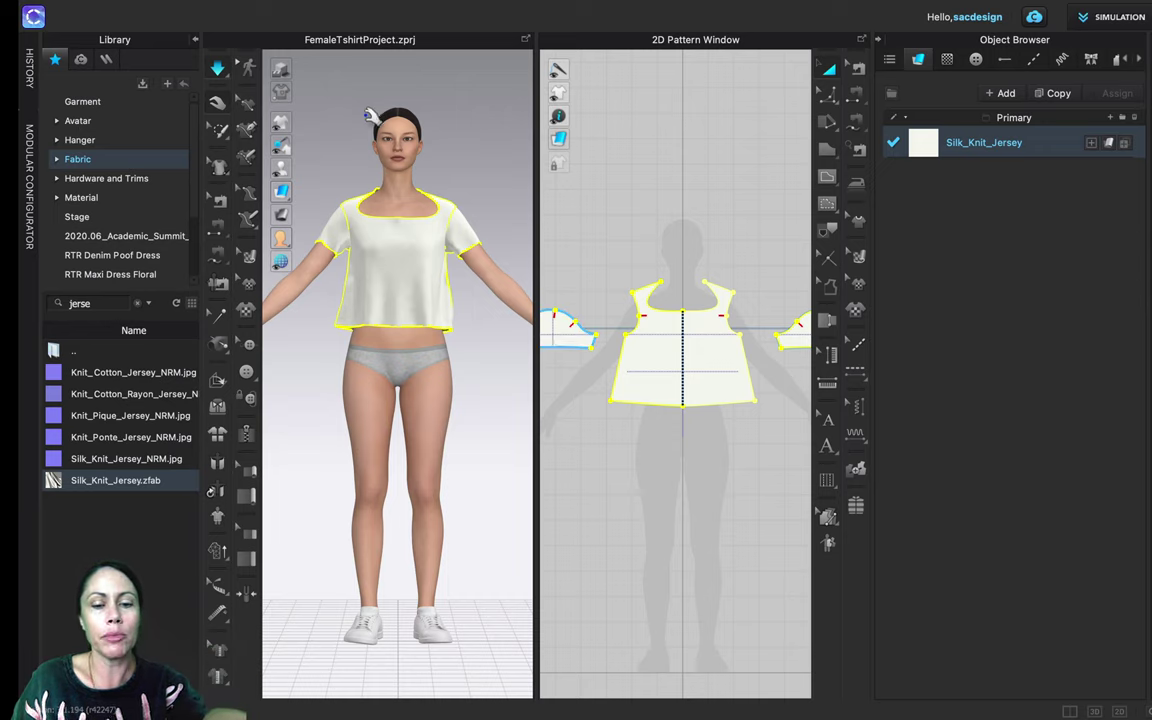
right_click_drag(365, 281, 463, 327)
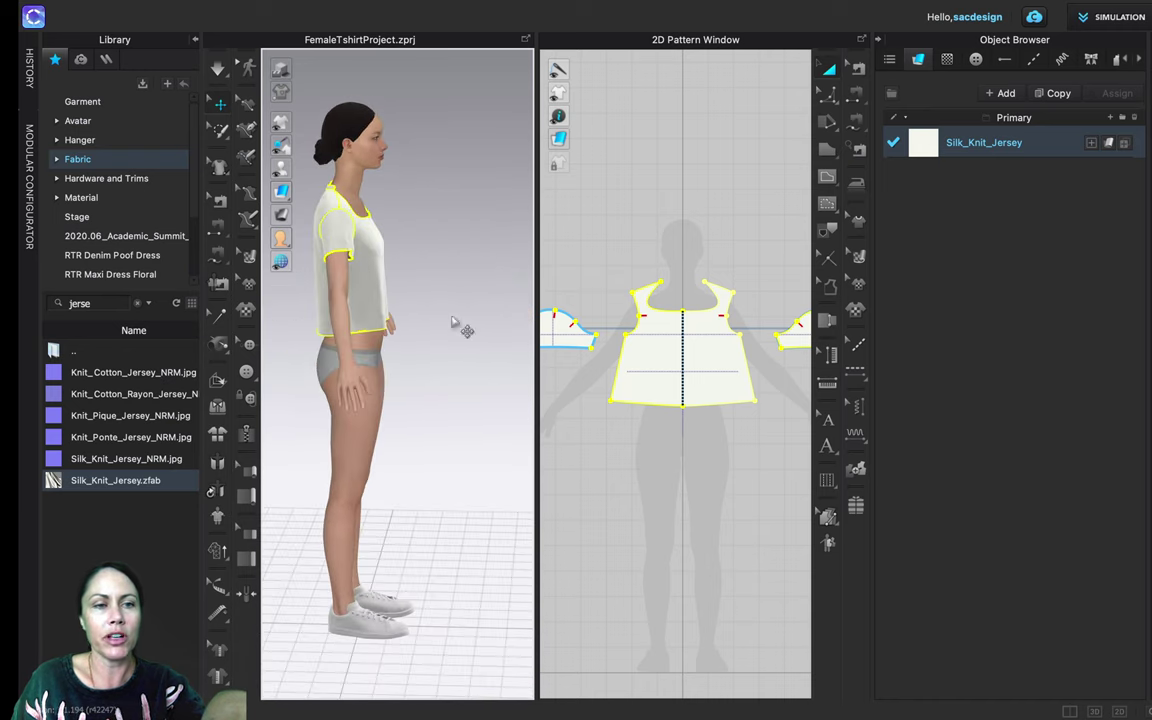
Clear the fabric search, replace the T-shirt's fabric with Cotton_Terry_Cloth.zfab, and check the simulated drape from the front
left_click(140, 305)
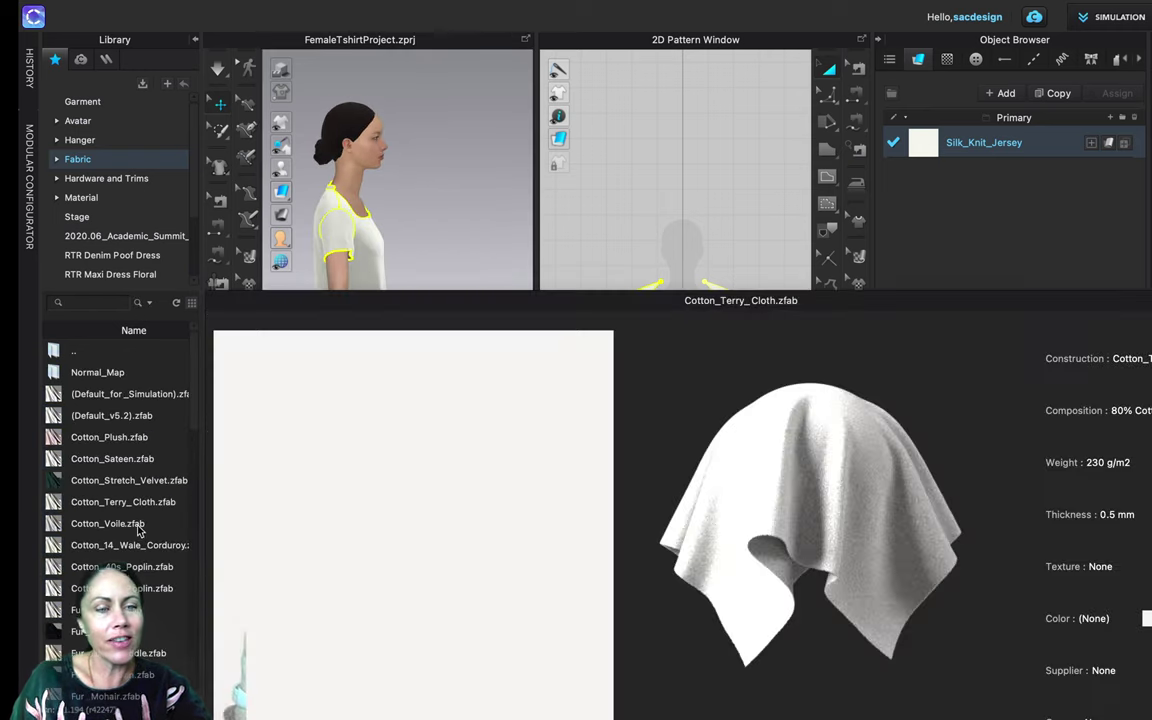
scroll(96, 505, "down", 2)
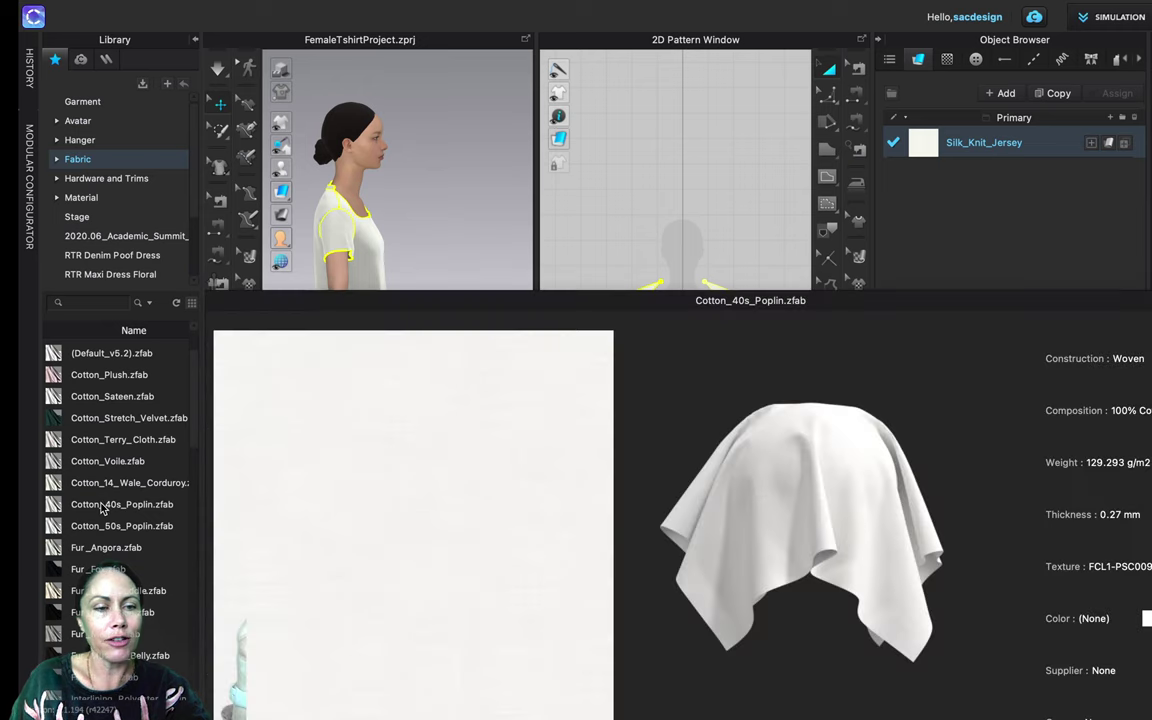
left_click(105, 505)
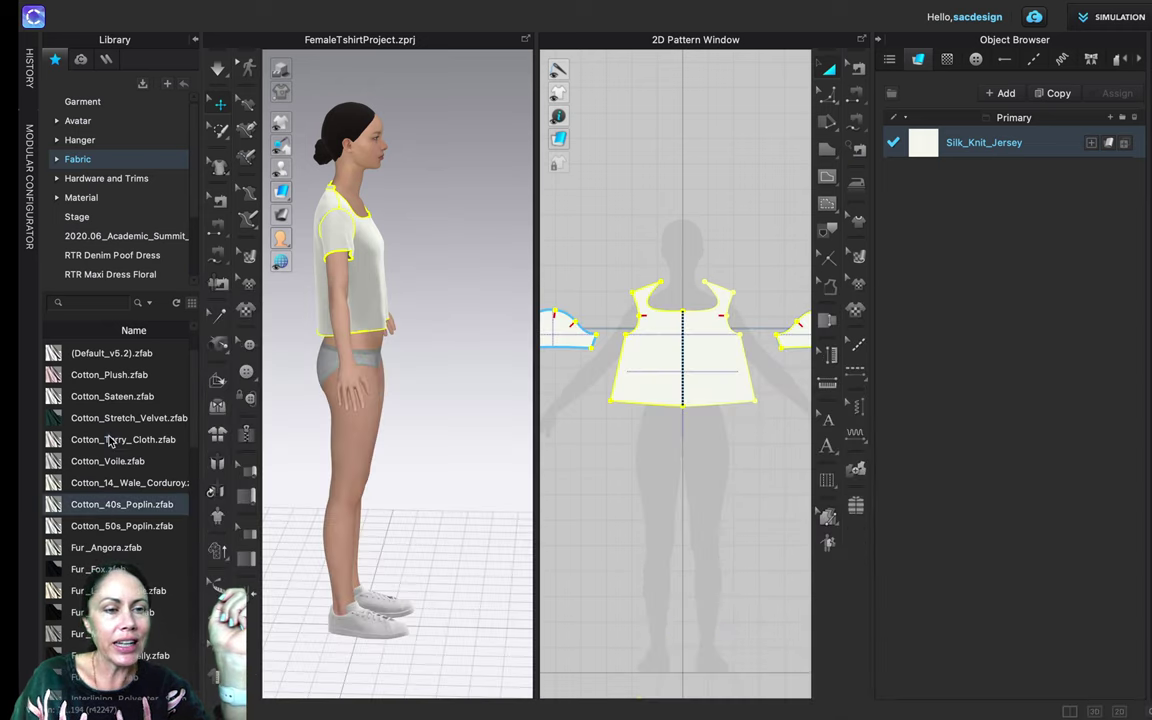
mouse_move(120, 440)
left_click_drag(219, 440, 924, 155)
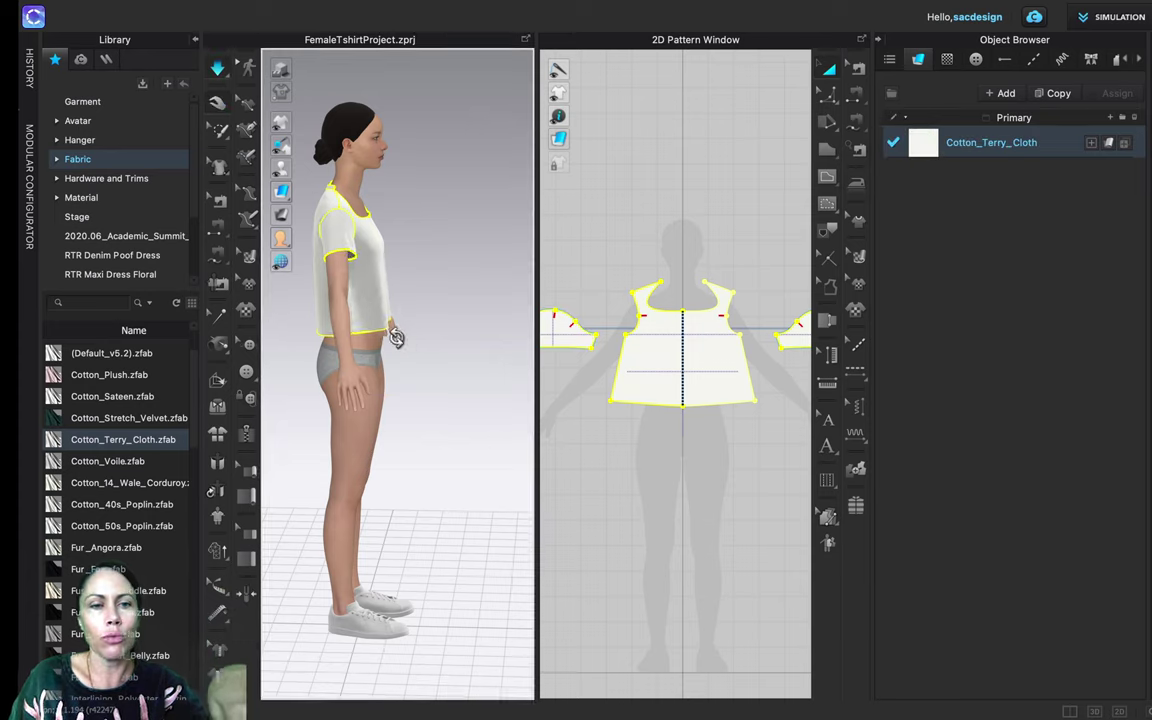
right_click_drag(399, 334, 313, 337)
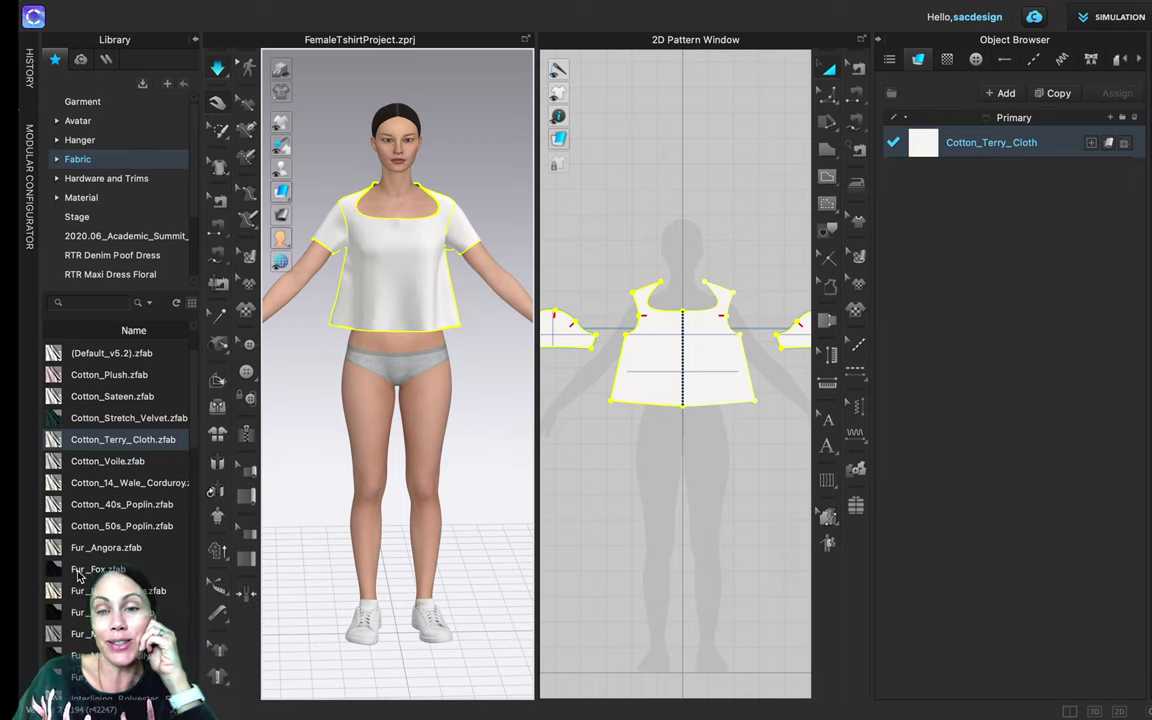
Look through the remaining library fabrics and compare the properties of the front bodice, the avatar and the Cotton_Terry_Cloth fabric
mouse_move(83, 573)
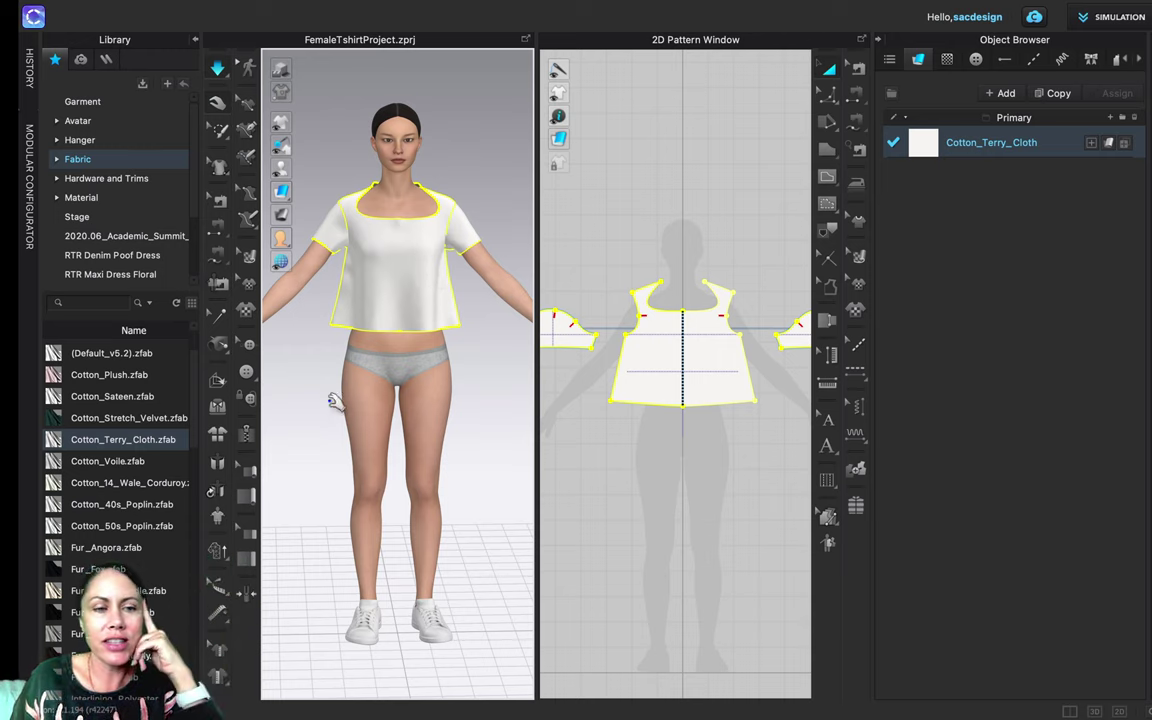
scroll(126, 515, "down", 3)
scroll(126, 515, "down", 15)
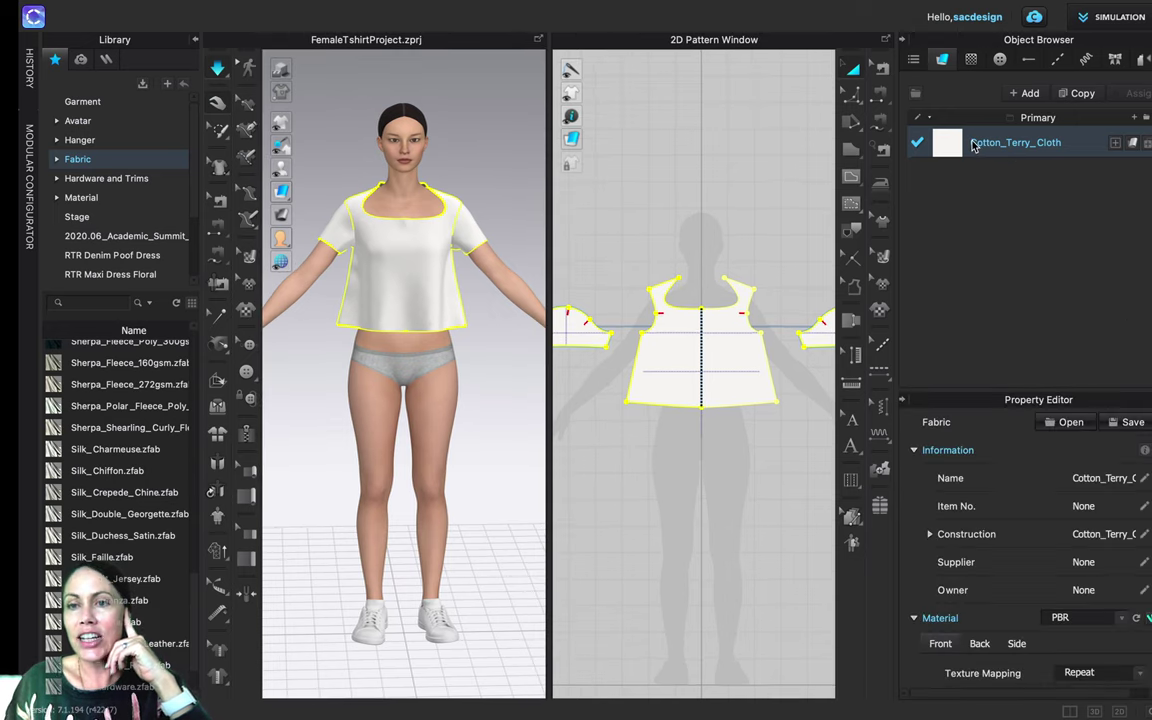
left_click(679, 390)
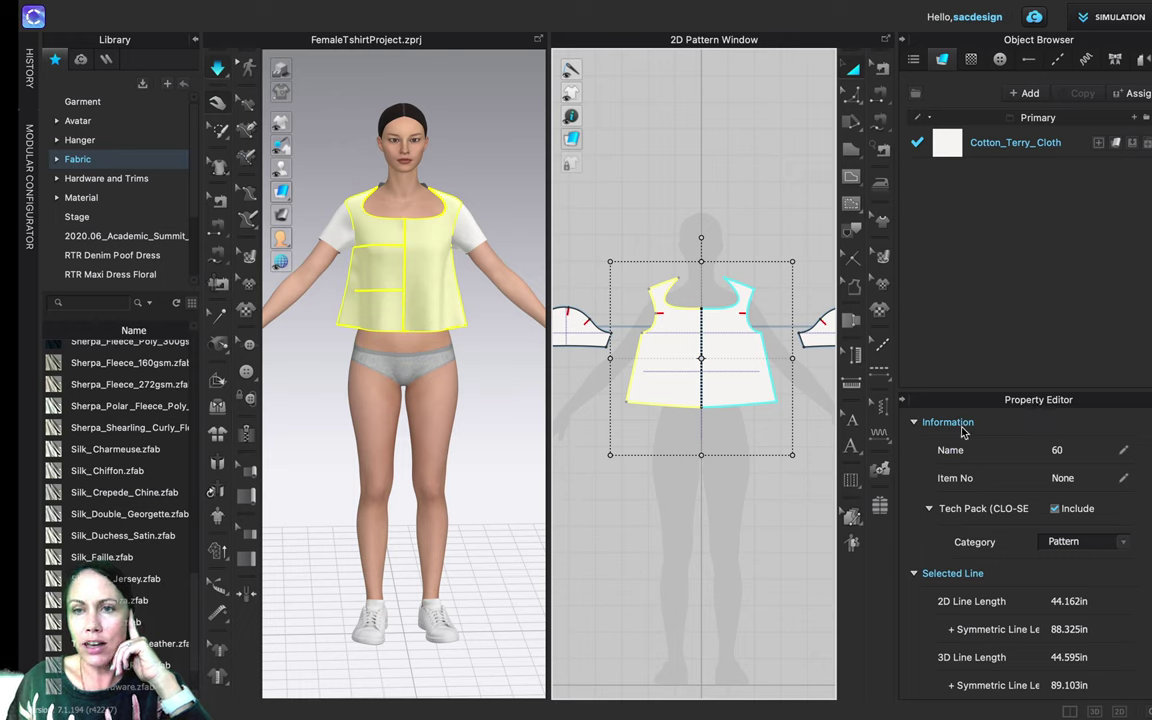
left_click(975, 143)
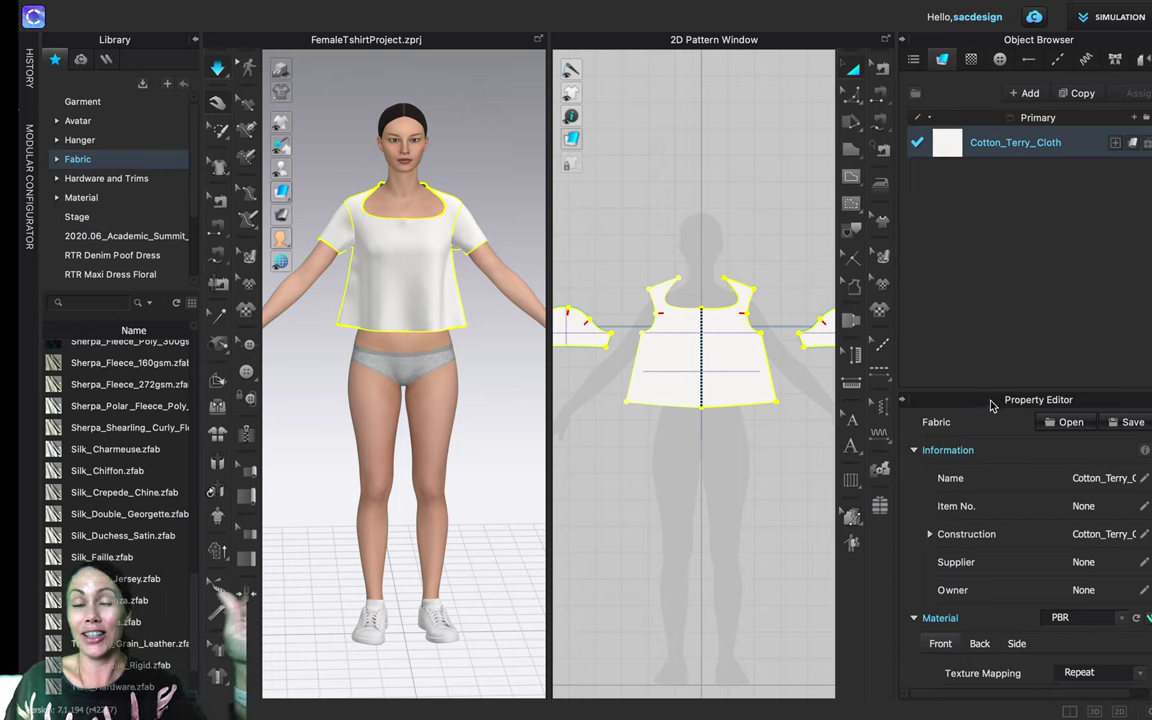
left_click(410, 190)
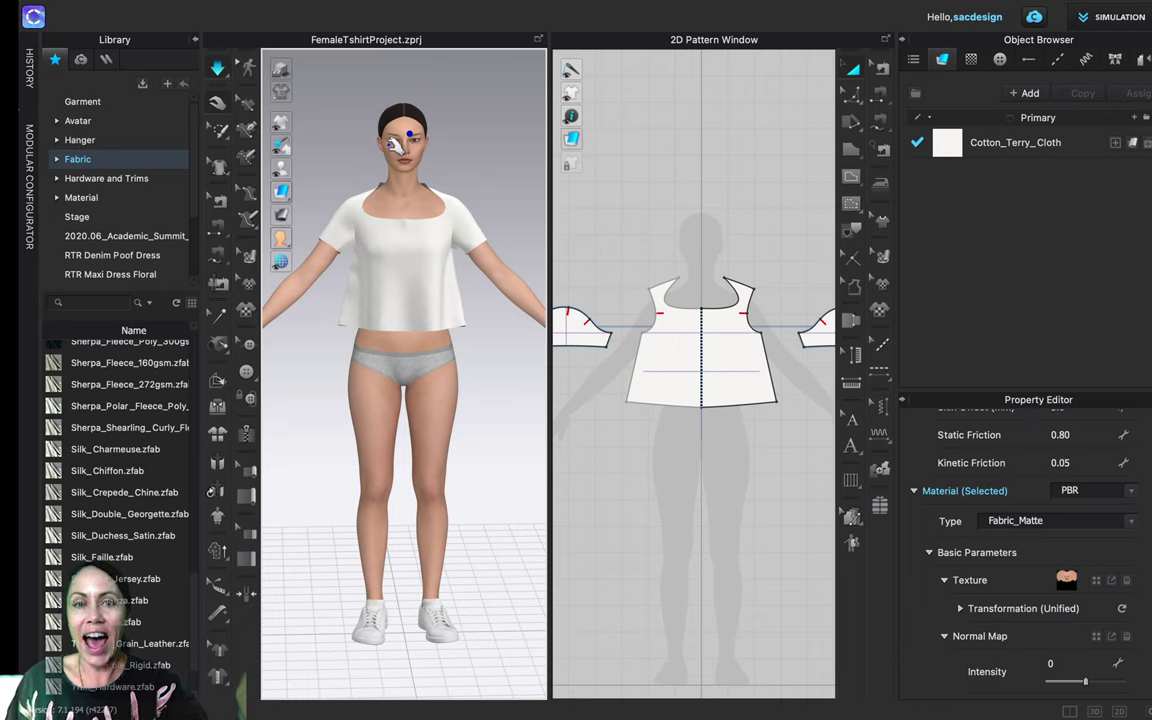
left_click(984, 146)
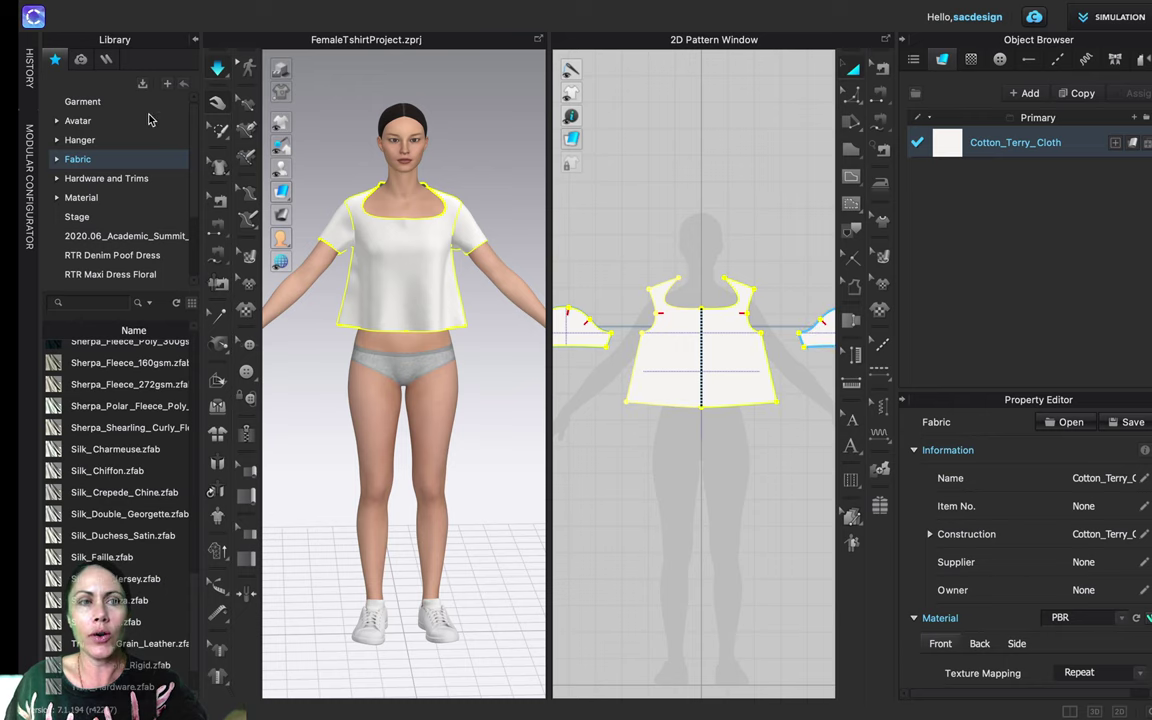
Stop the simulation, hide the Library, and open the color settings of the Cotton_Terry_Cloth fabric's front material
left_click(218, 104)
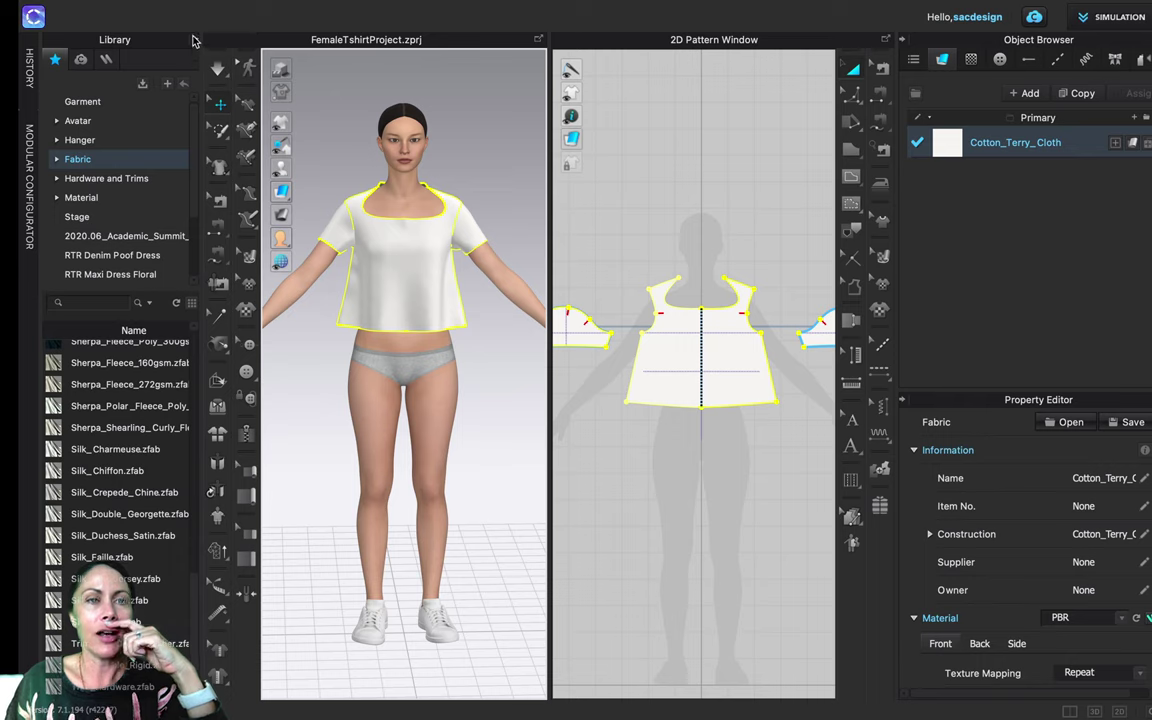
left_click(193, 40)
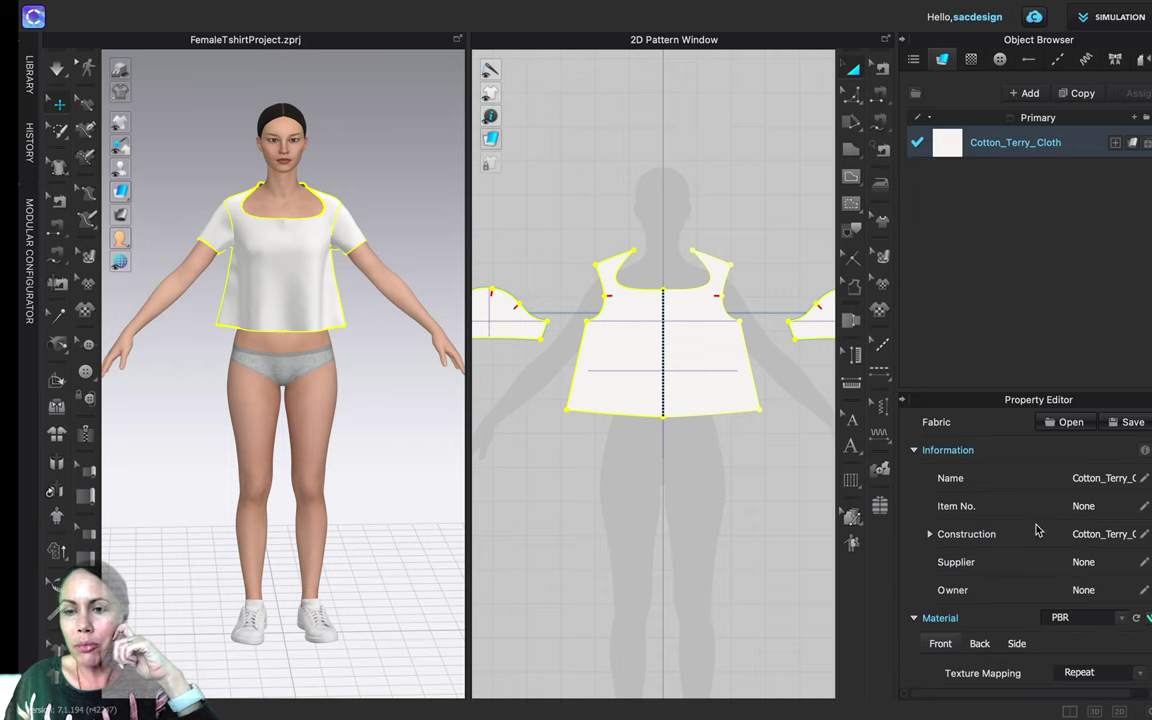
scroll(1037, 531, "down", 2)
scroll(1038, 531, "down", 1)
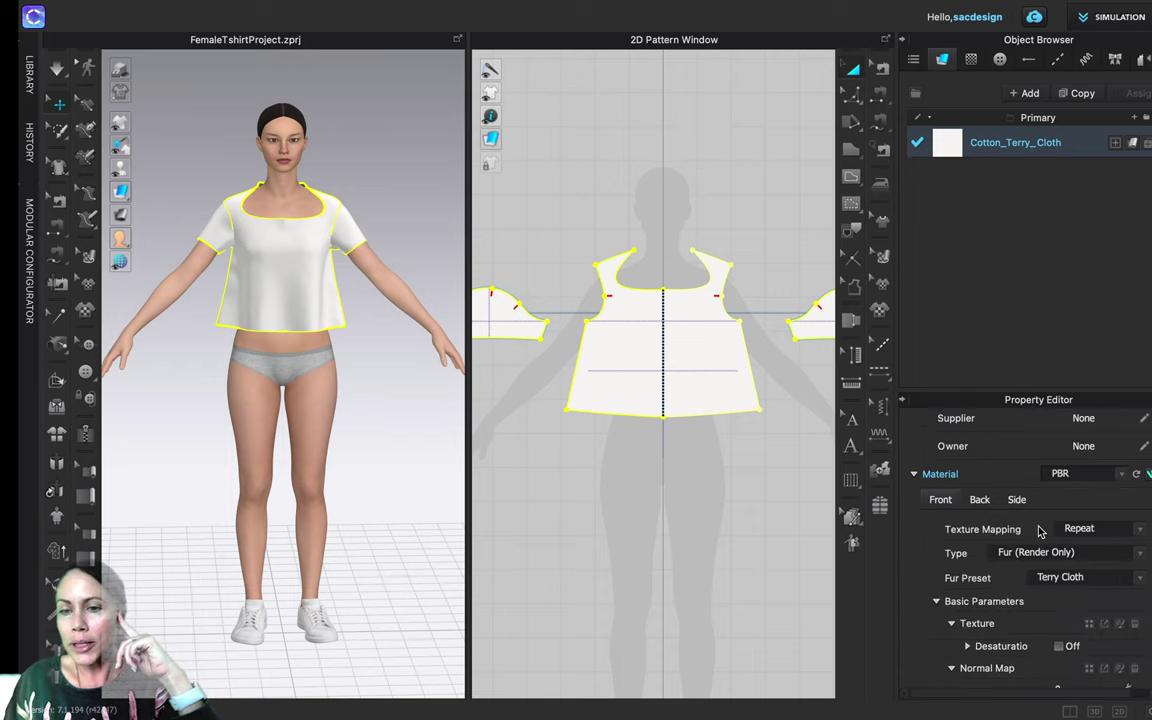
scroll(1039, 531, "down", 1)
scroll(1039, 531, "down", 2)
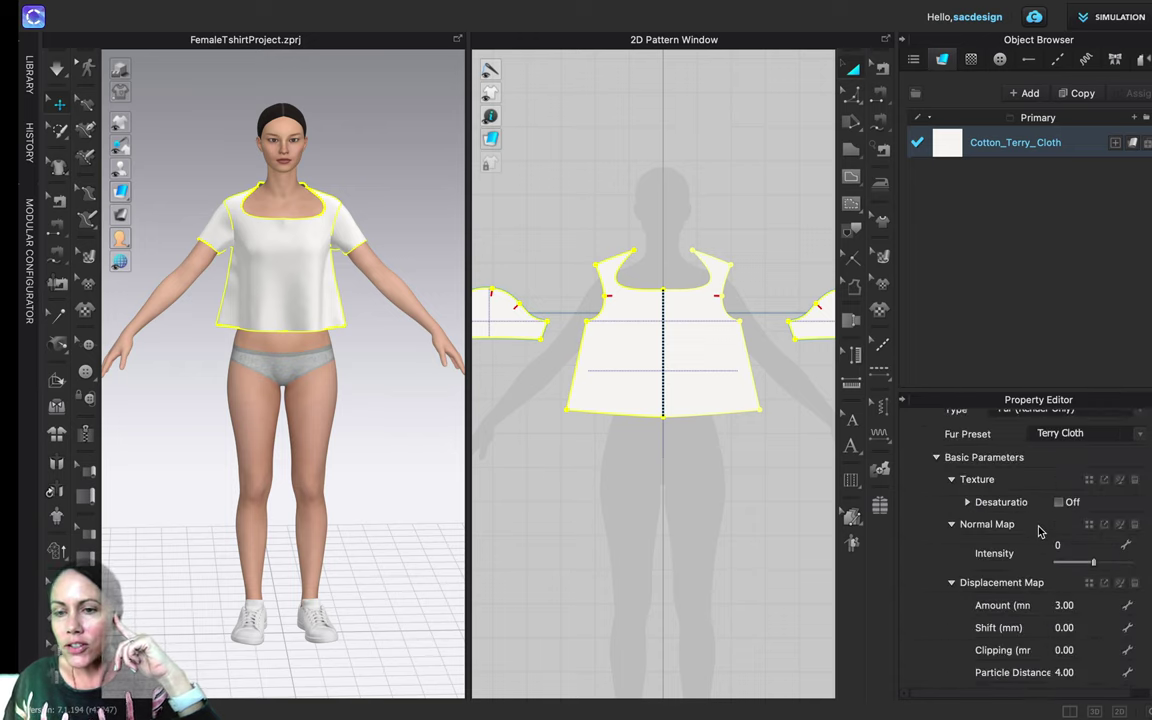
scroll(1039, 531, "down", 4)
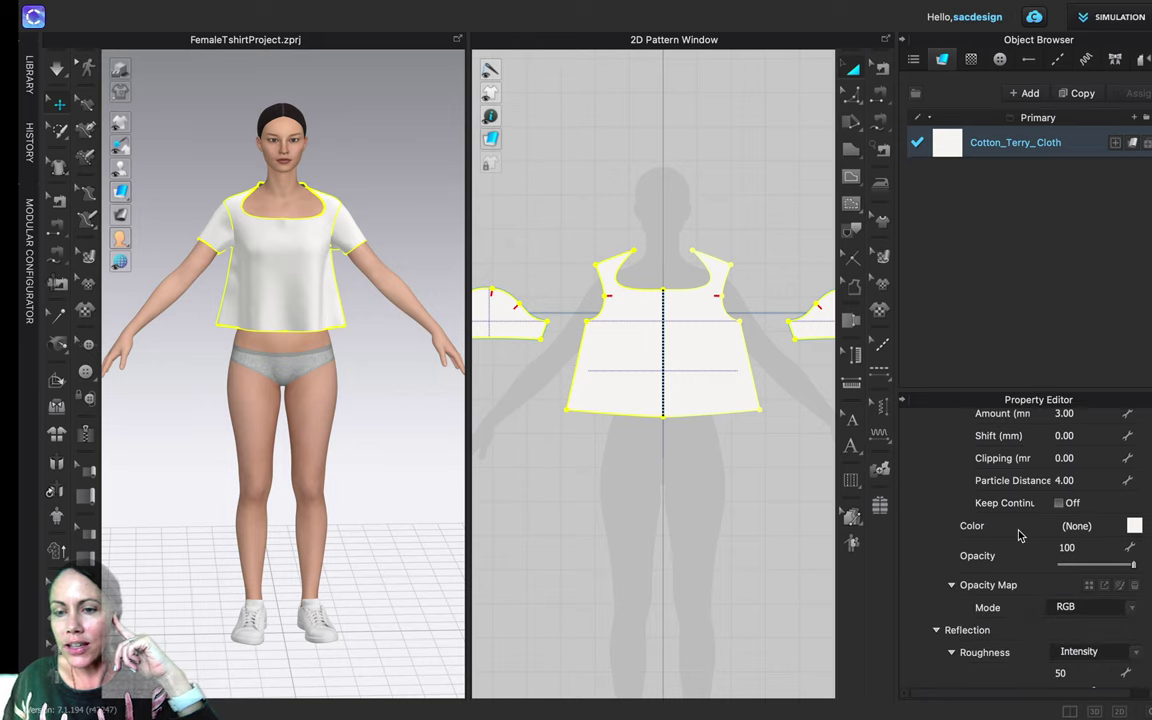
left_click(1134, 527)
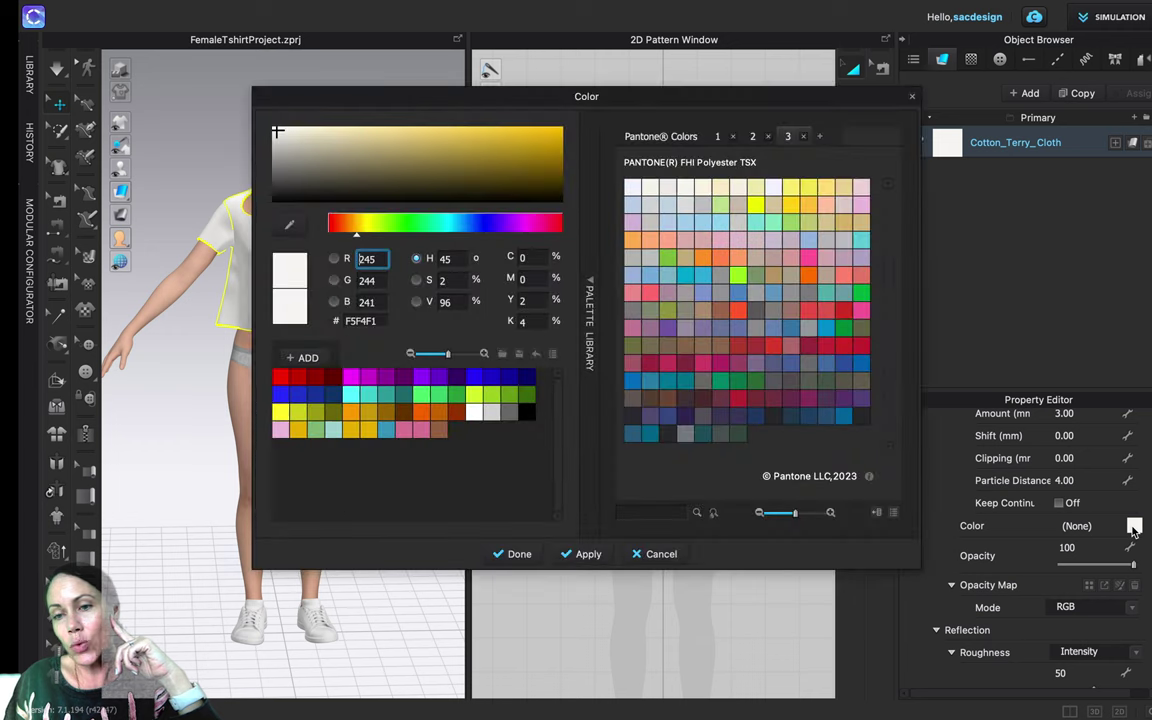
Set the fabric color to lime green D1FF2B and move the Color dialog clear of the avatar
left_click(475, 395)
left_click_drag(547, 96, 696, 158)
double_click(540, 383)
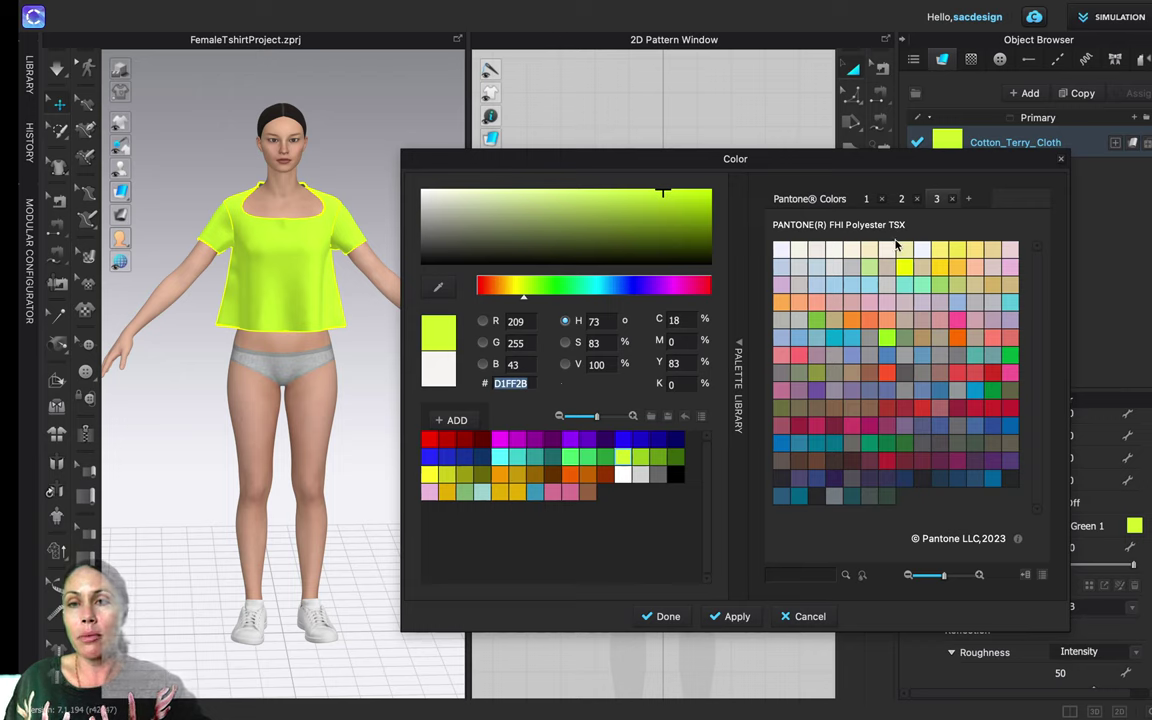
Compare pink and green from the PANTONE F+H Nylon Brights palette on the T-shirt, and apply Diva Pink to the fabric
left_click(866, 198)
left_click(885, 251)
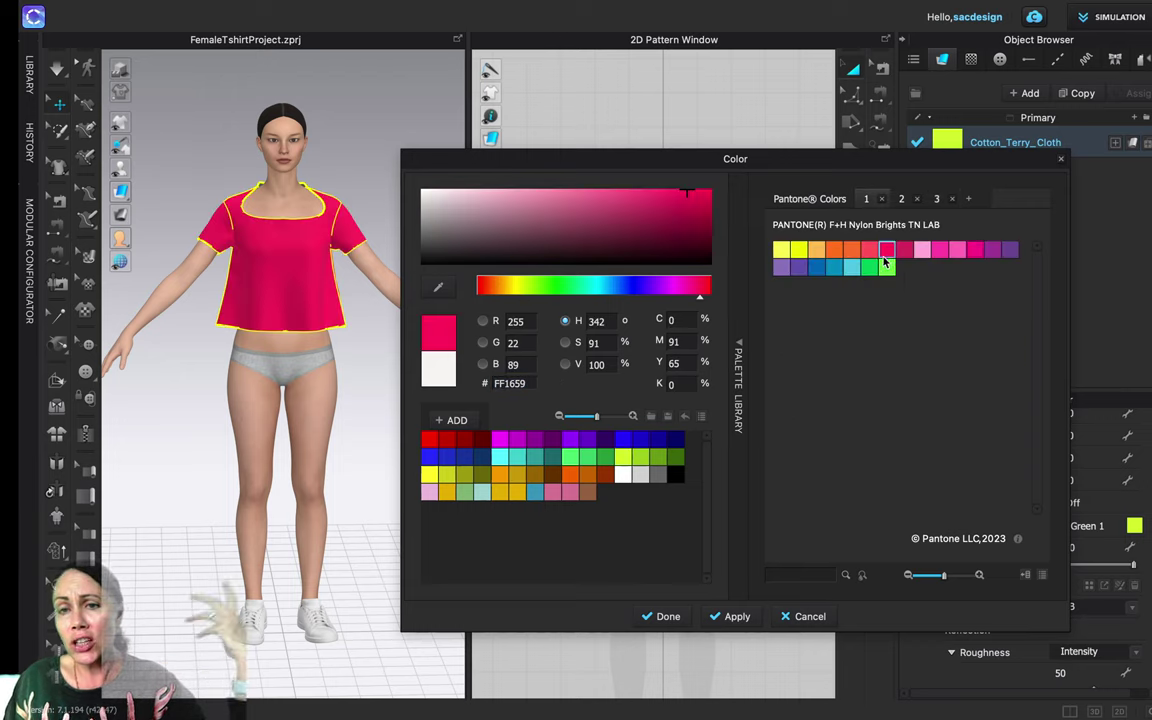
left_click(868, 268)
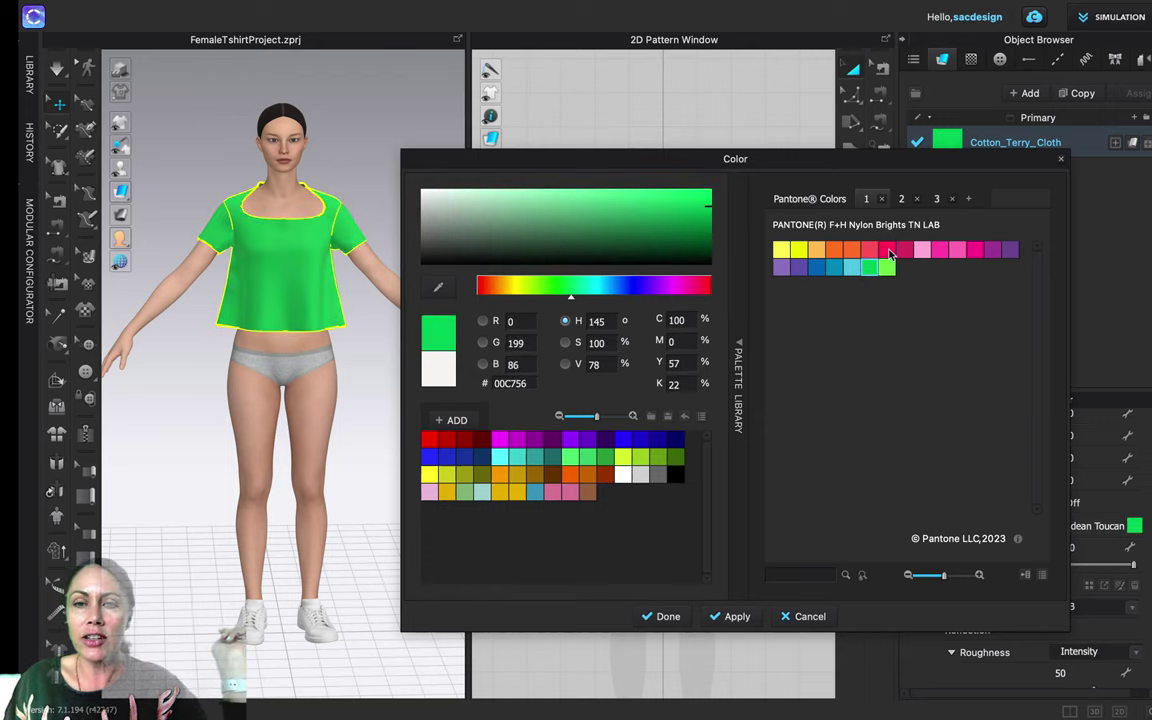
left_click(887, 251)
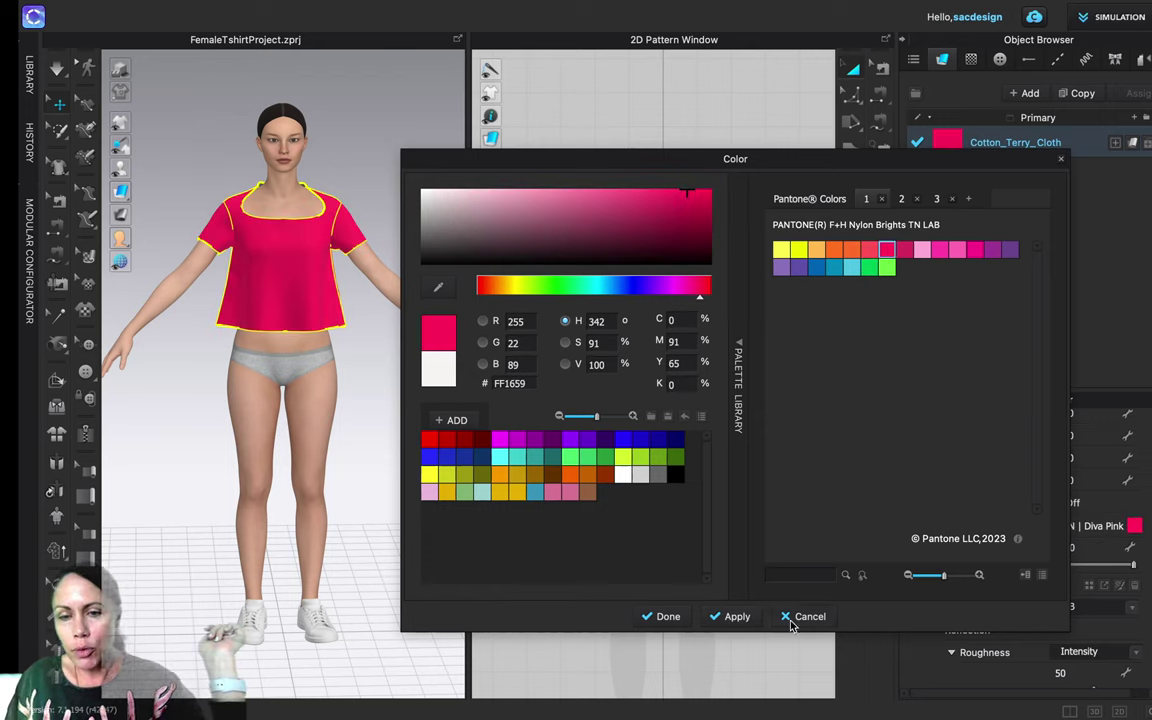
left_click(663, 617)
left_click(319, 390)
mouse_move(220, 365)
right_mouse_down()
mouse_move(288, 383)
mouse_move(342, 337)
mouse_move(288, 373)
mouse_move(211, 334)
mouse_move(213, 371)
right_mouse_up()
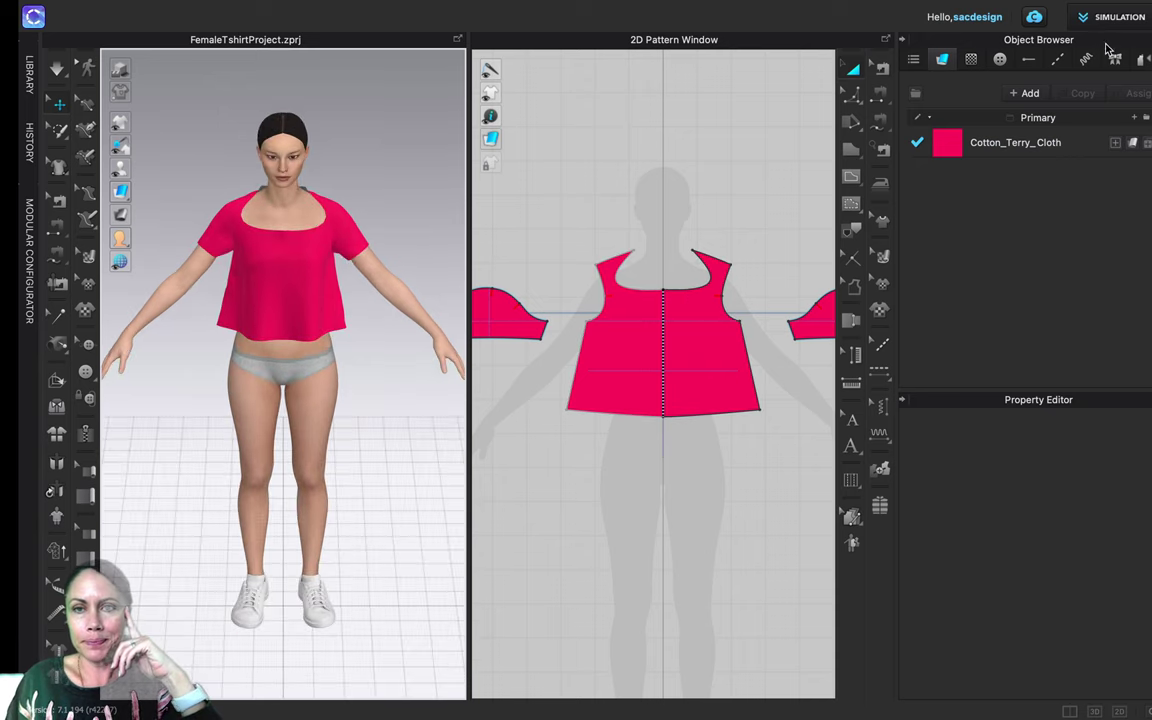
Hide the Object Browser and take the CLO window out of full screen
left_click(904, 42)
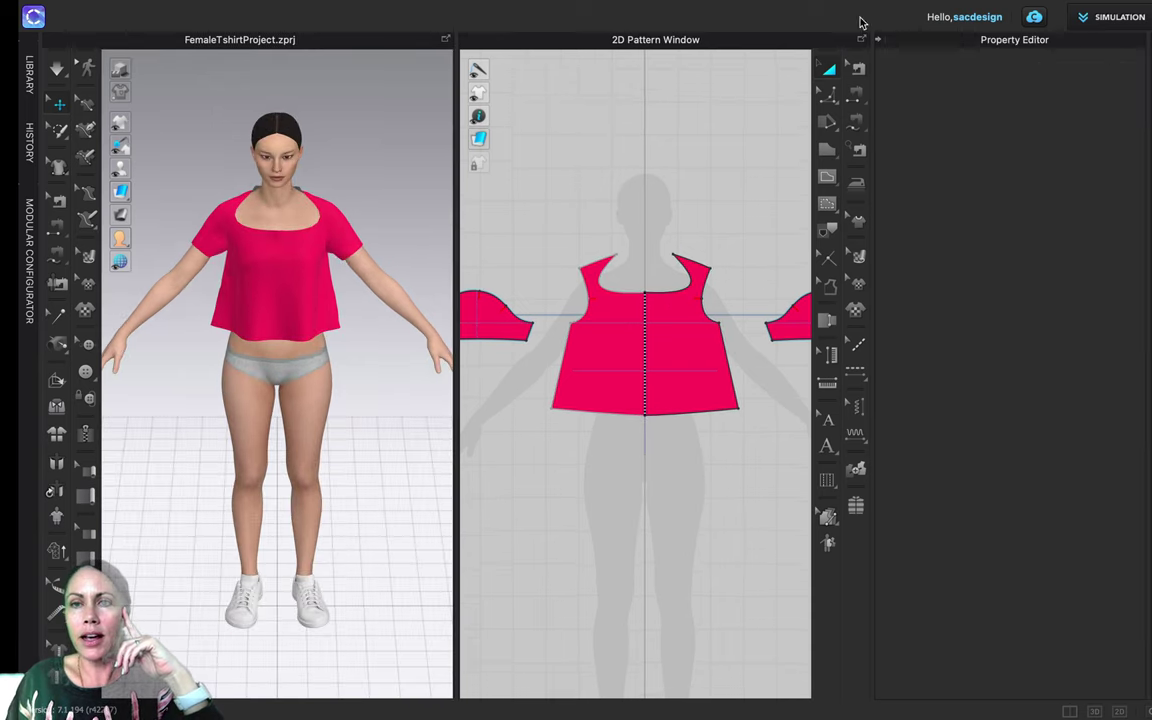
mouse_move(63, 6)
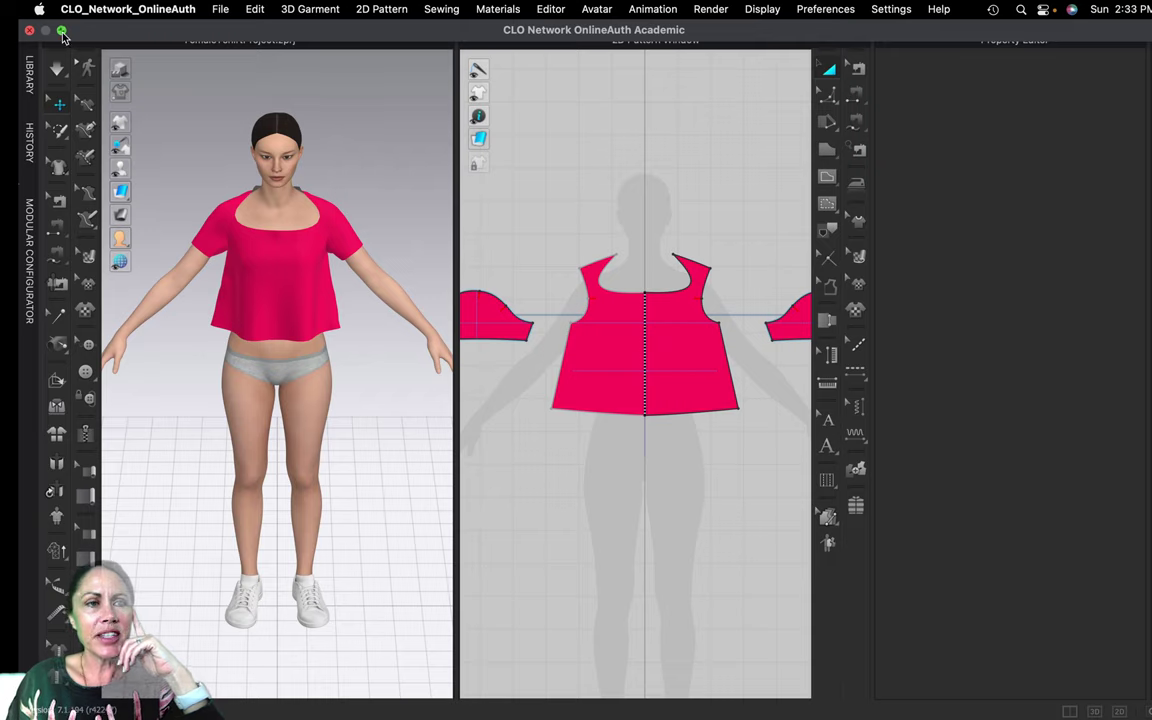
left_click(61, 32)
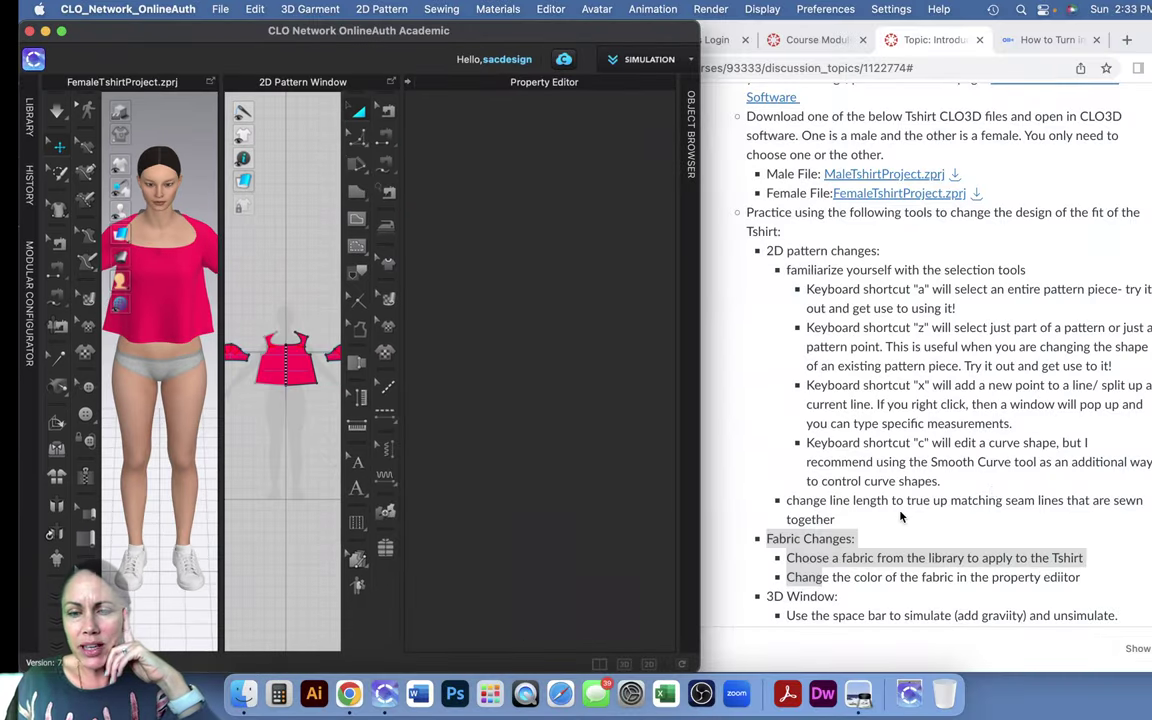
Read the remaining assignment instructions on the 3D window practice and on embedding a screenshot in the discussion
scroll(902, 516, "down", 3)
scroll(902, 516, "down", 3)
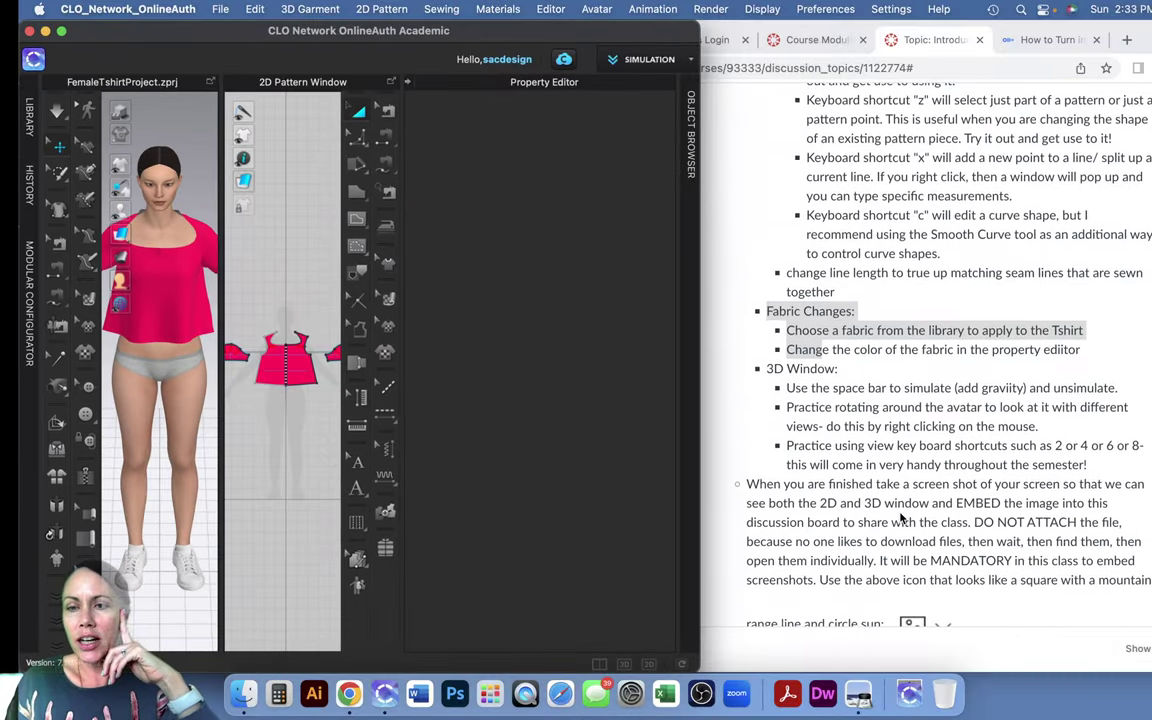
scroll(902, 516, "down", 2)
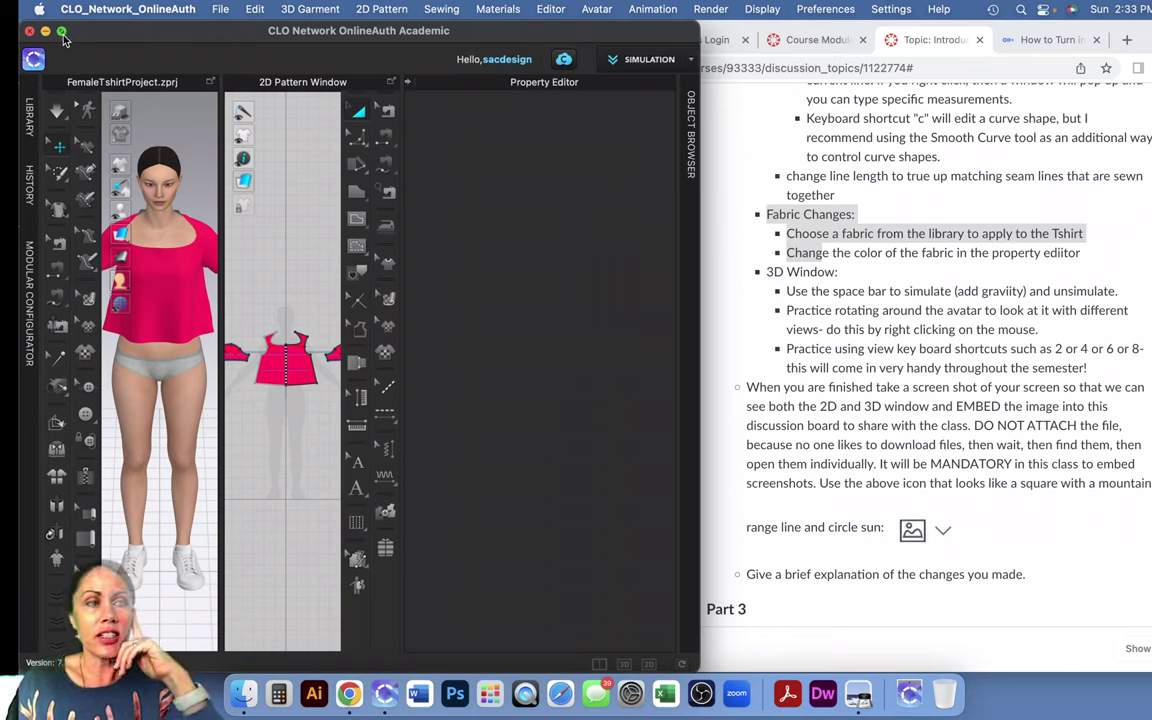
mouse_move(62, 34)
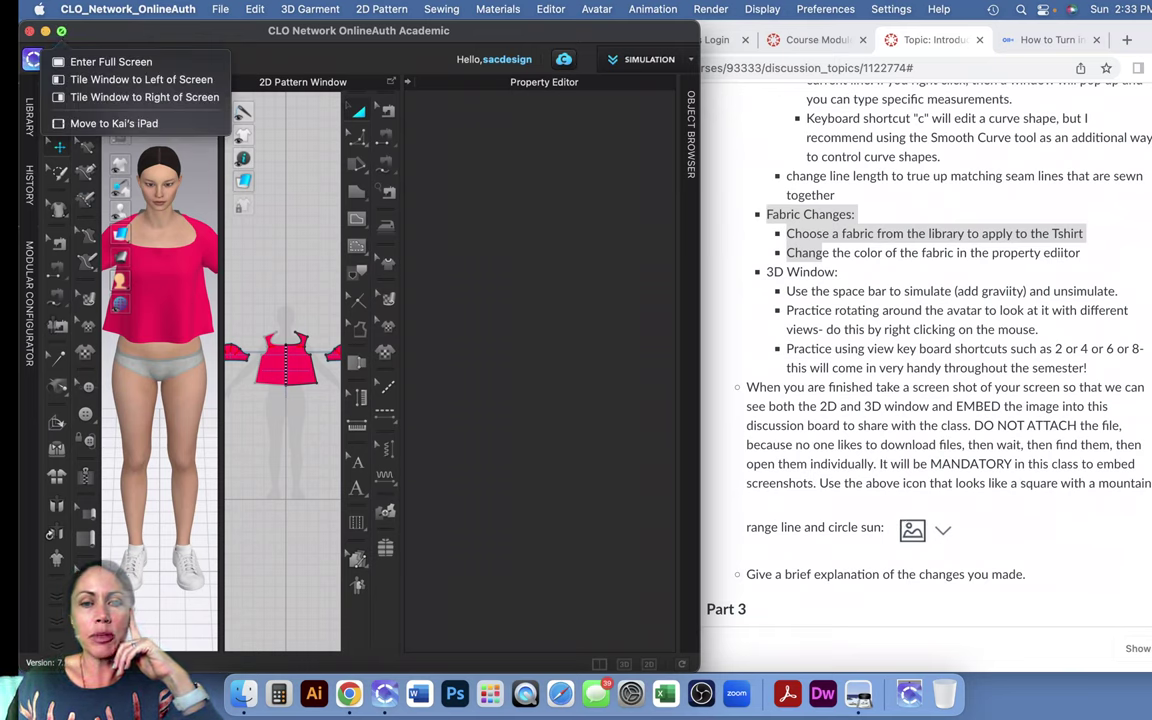
scroll(888, 547, "down", 3)
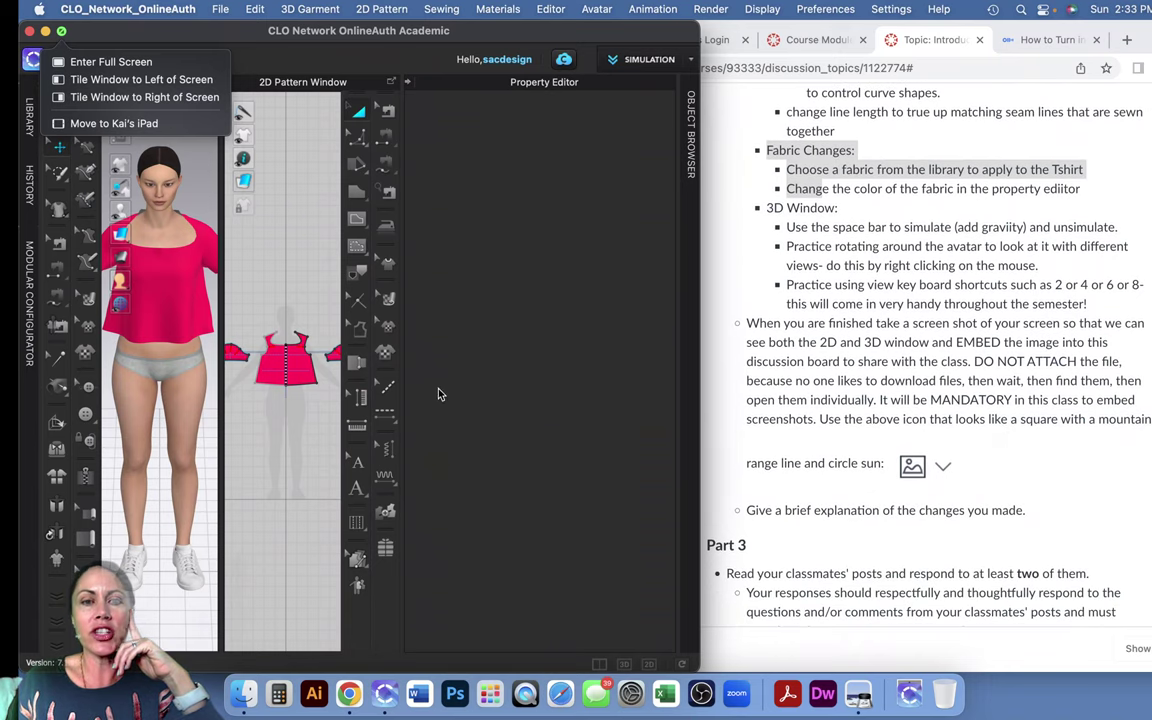
left_click(584, 415)
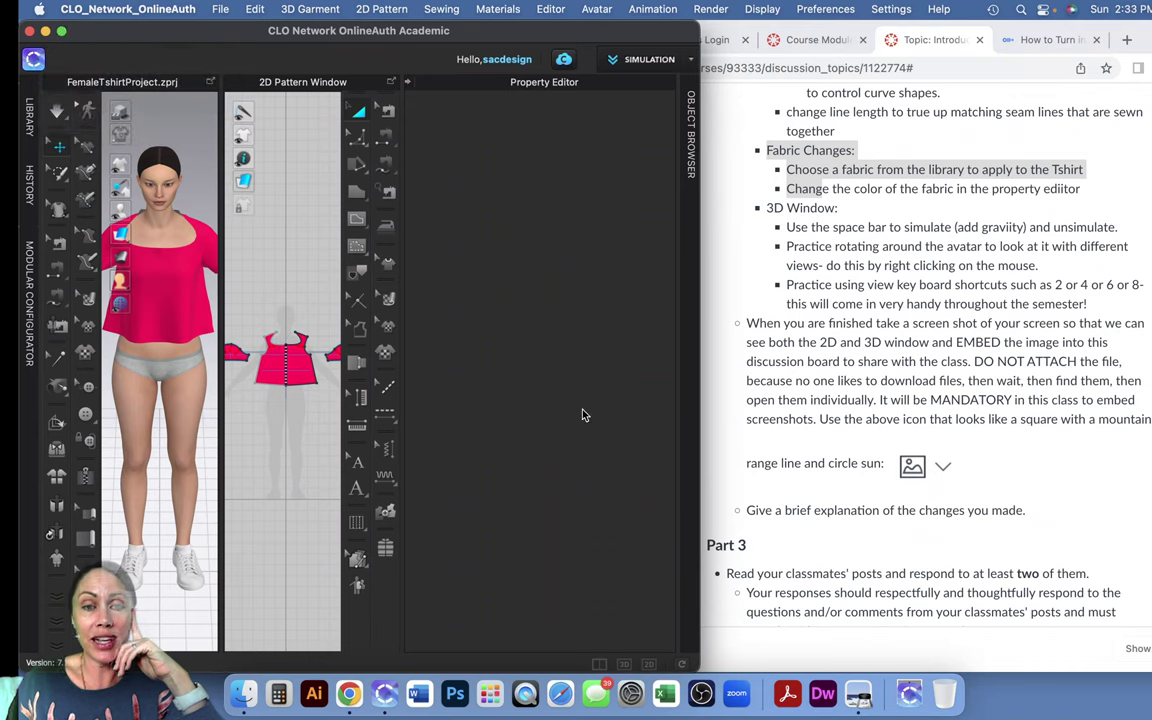
Hide the Property Editor and capture a screenshot of the CLO window showing both the 3D garment and the 2D pattern
left_click(408, 84)
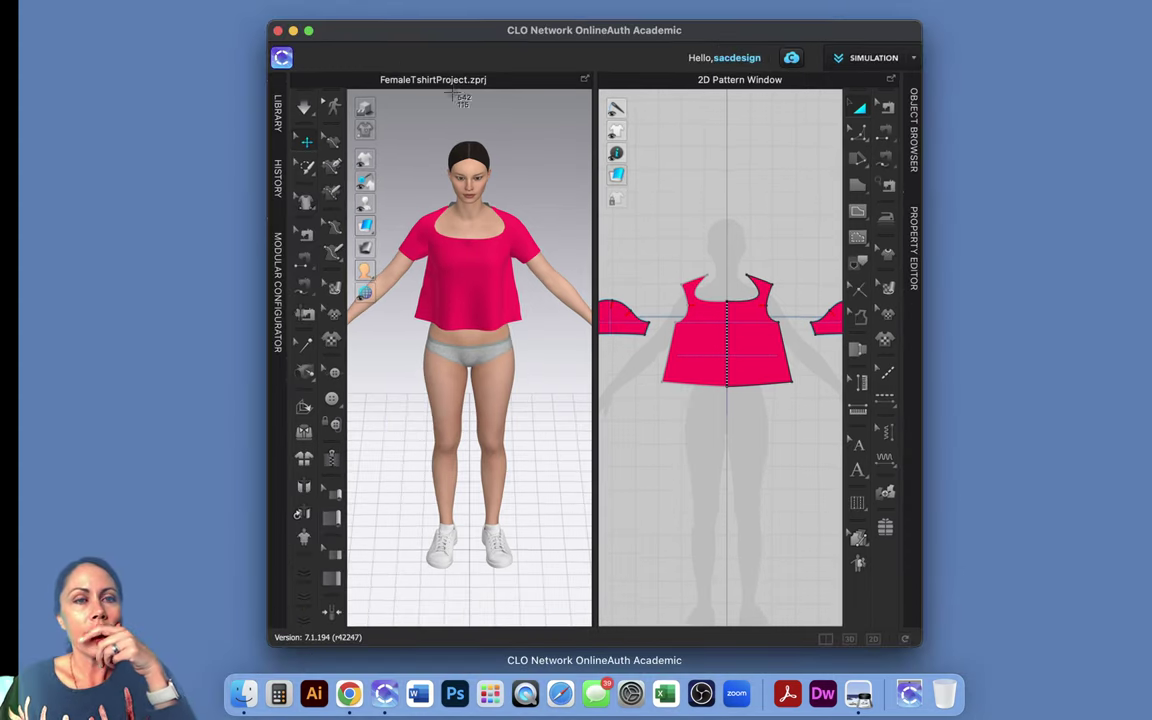
key("super+shift+4")
left_click_drag(267, 22, 838, 593)
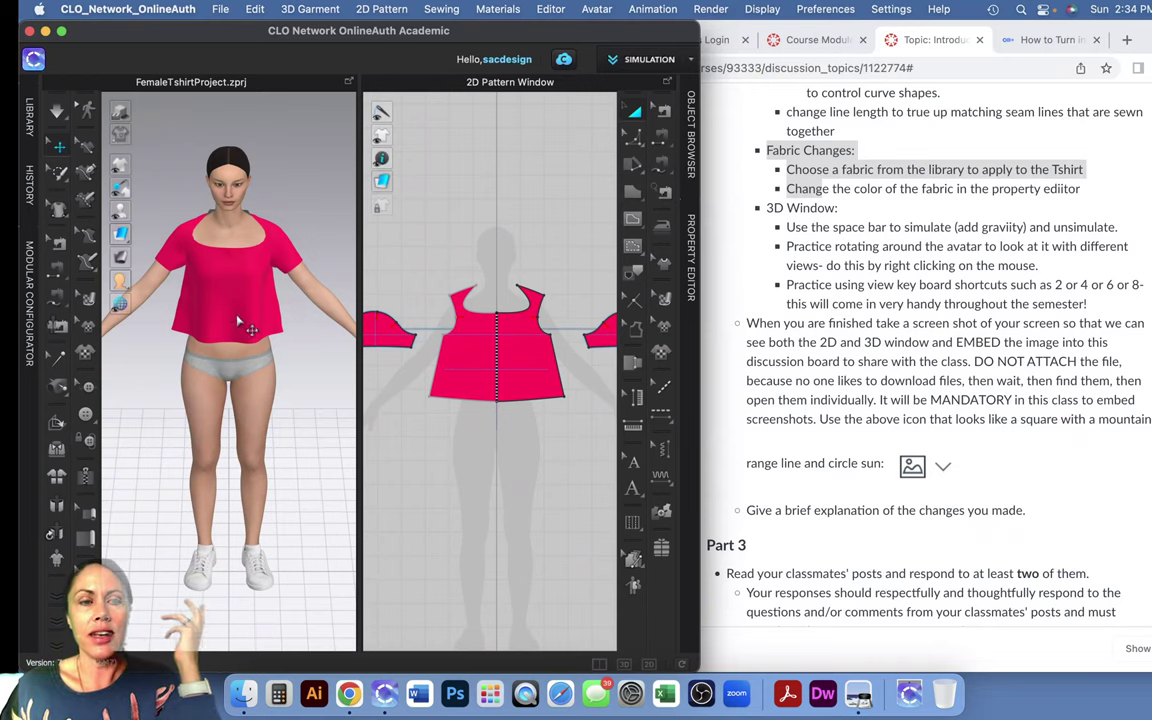
right_click_drag(215, 288, 241, 305)
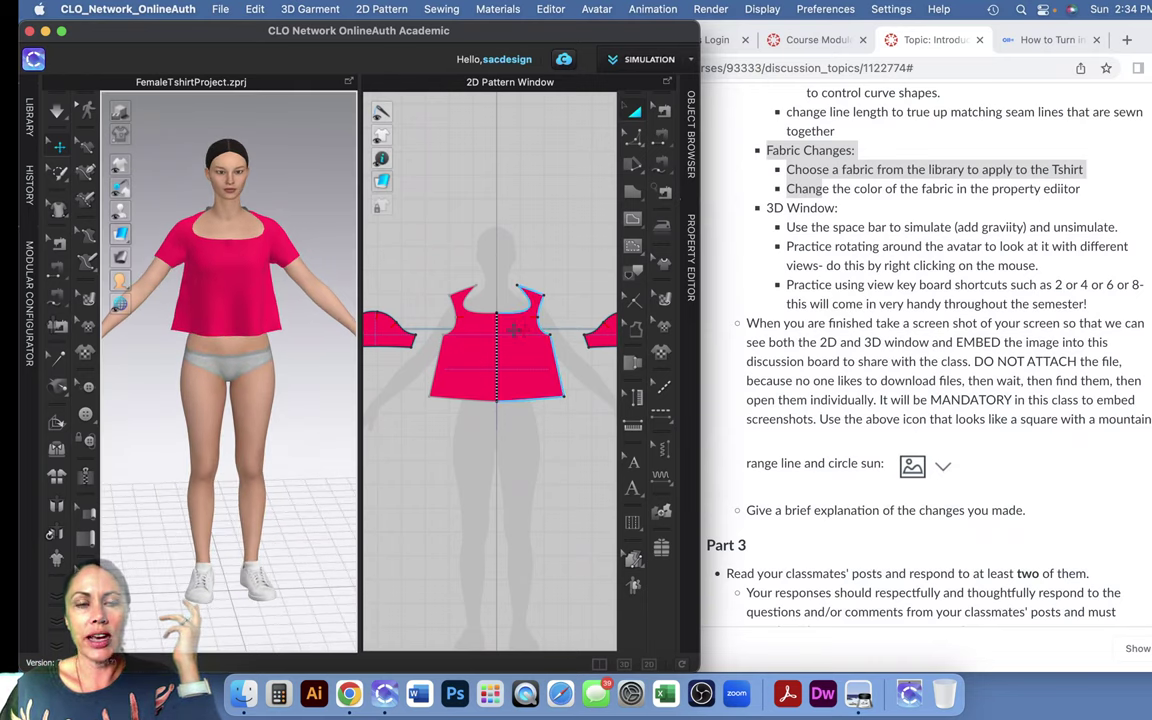
scroll(542, 410, "up", 2)
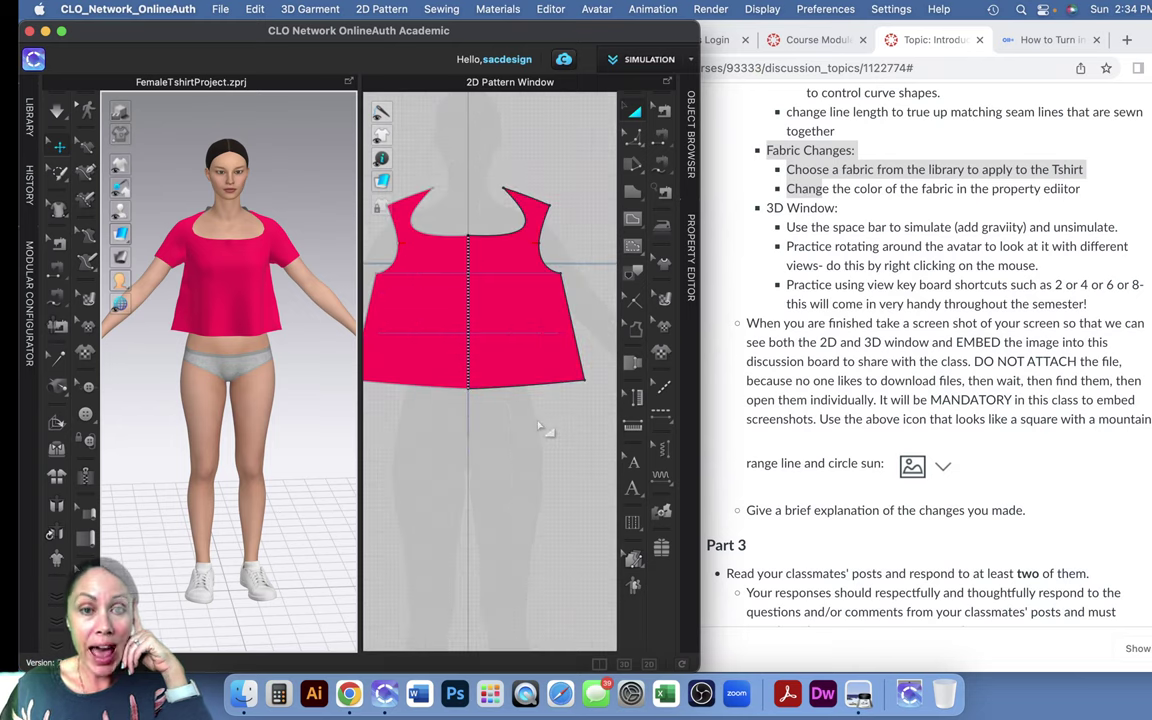
scroll(542, 428, "down", 5)
scroll(541, 433, "up", 2)
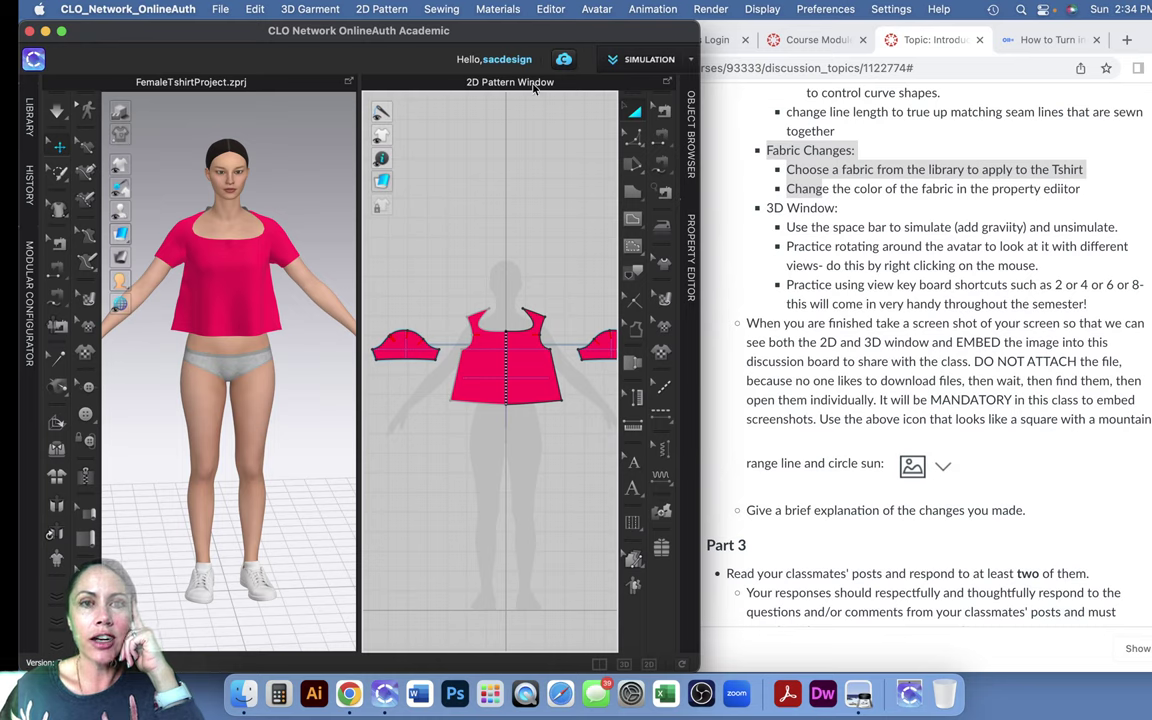
Open the Render window, start the interactive render of the T-shirt, and widen the CLO window
left_click(711, 9)
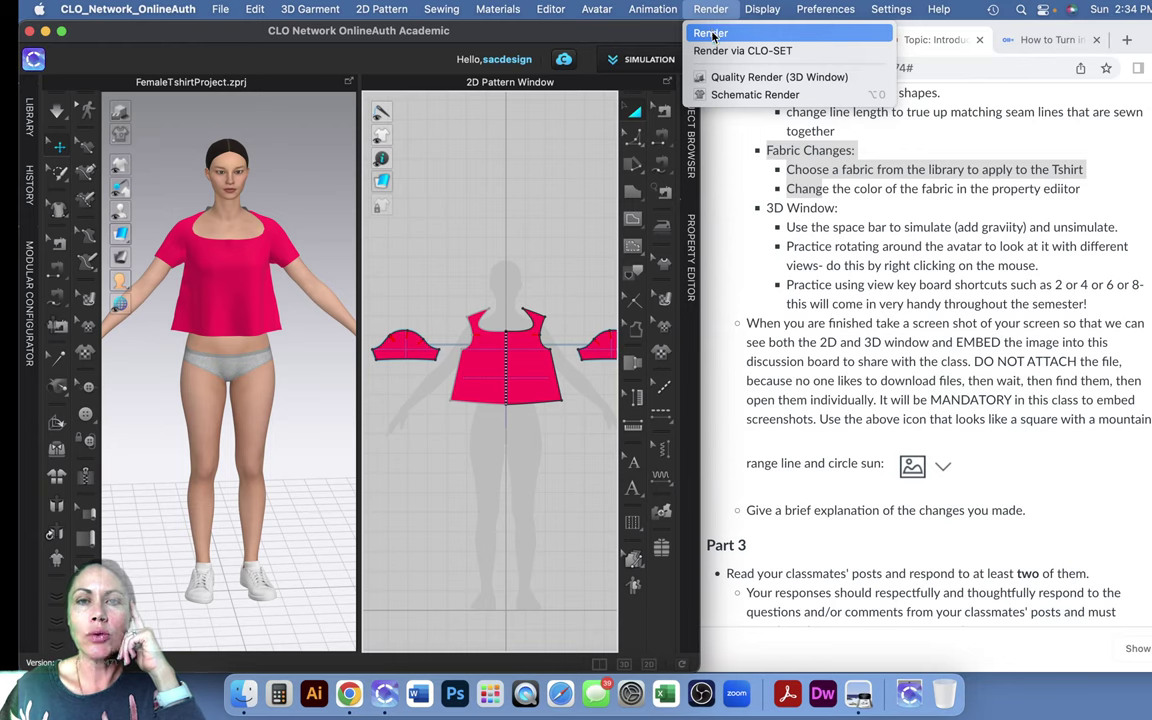
left_click(711, 34)
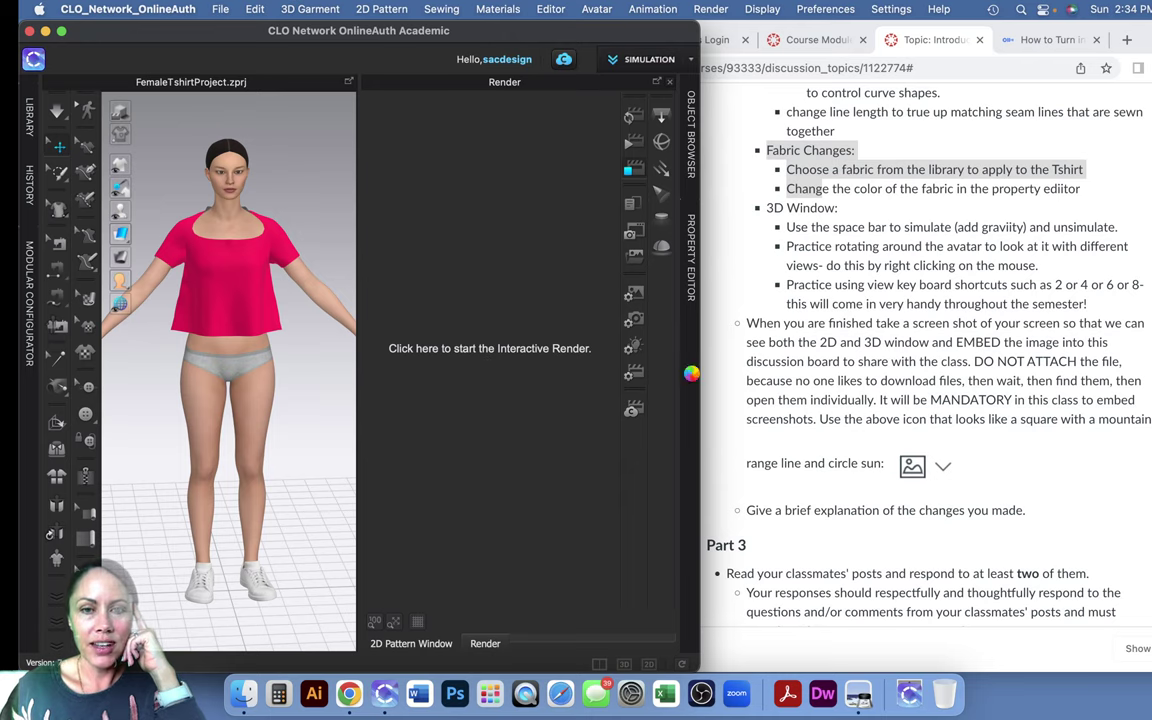
left_click(590, 348)
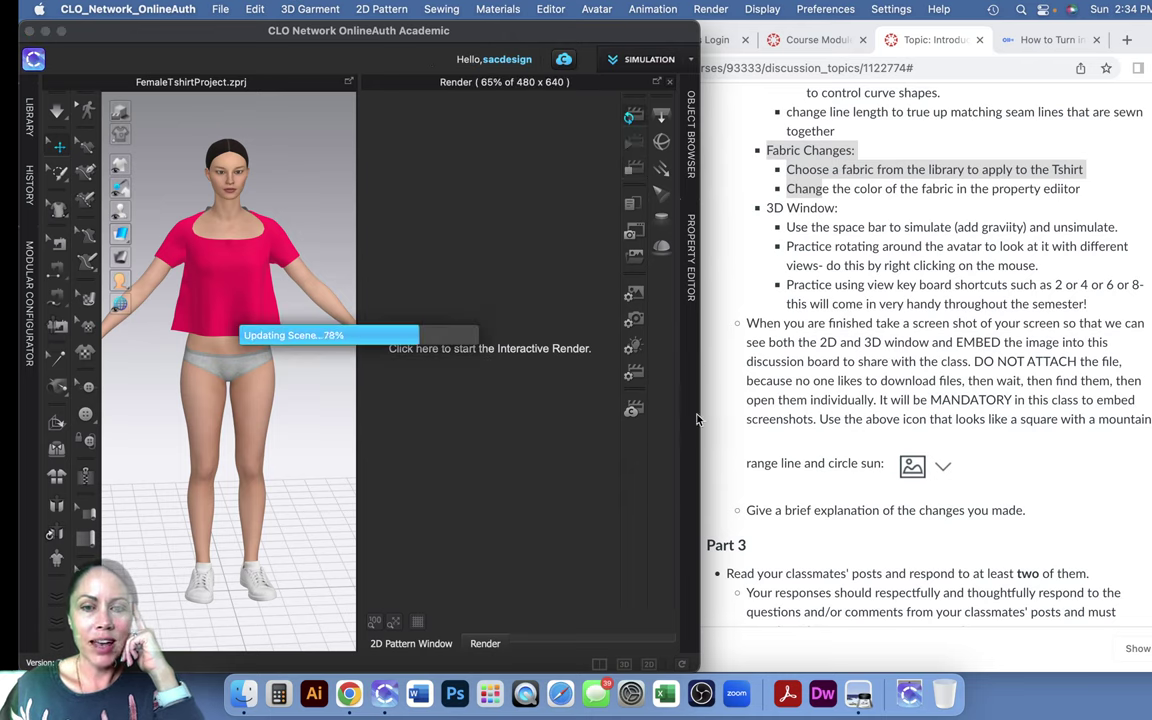
left_click_drag(723, 419, 1065, 419)
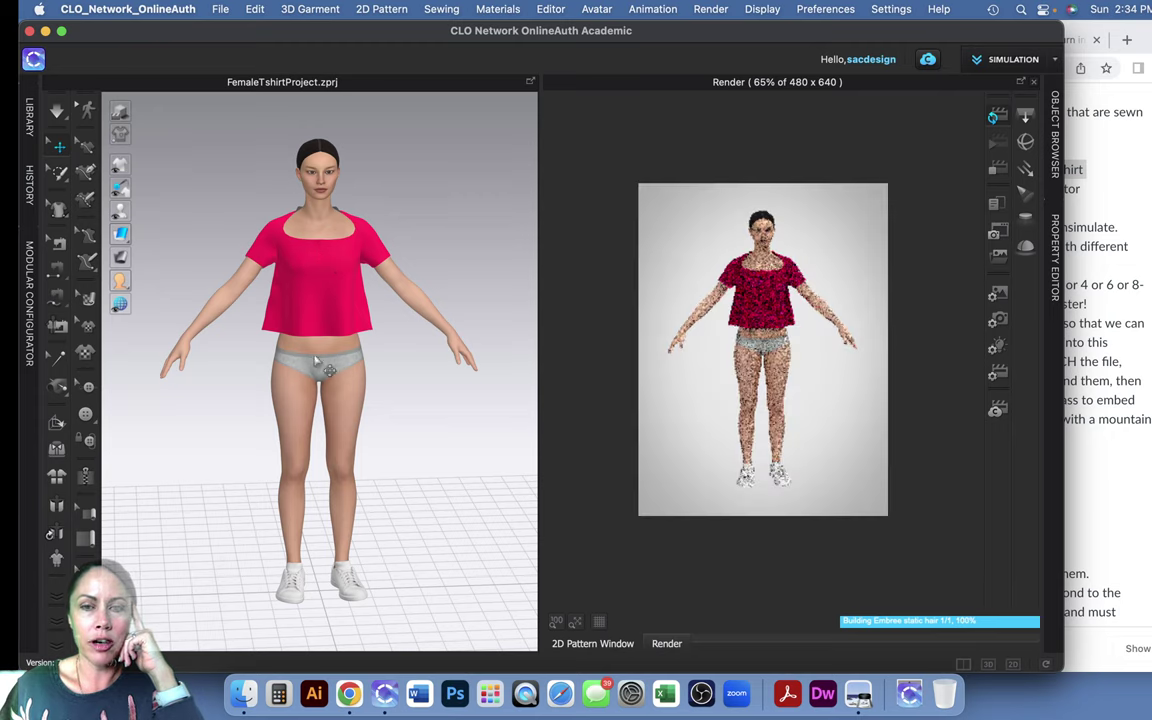
Frame the rendered T-shirt close up, with the avatar turned to a three-quarter view
scroll(316, 236, "up", 5)
middle_click_drag(313, 237, 319, 337)
scroll(330, 440, "up", 3)
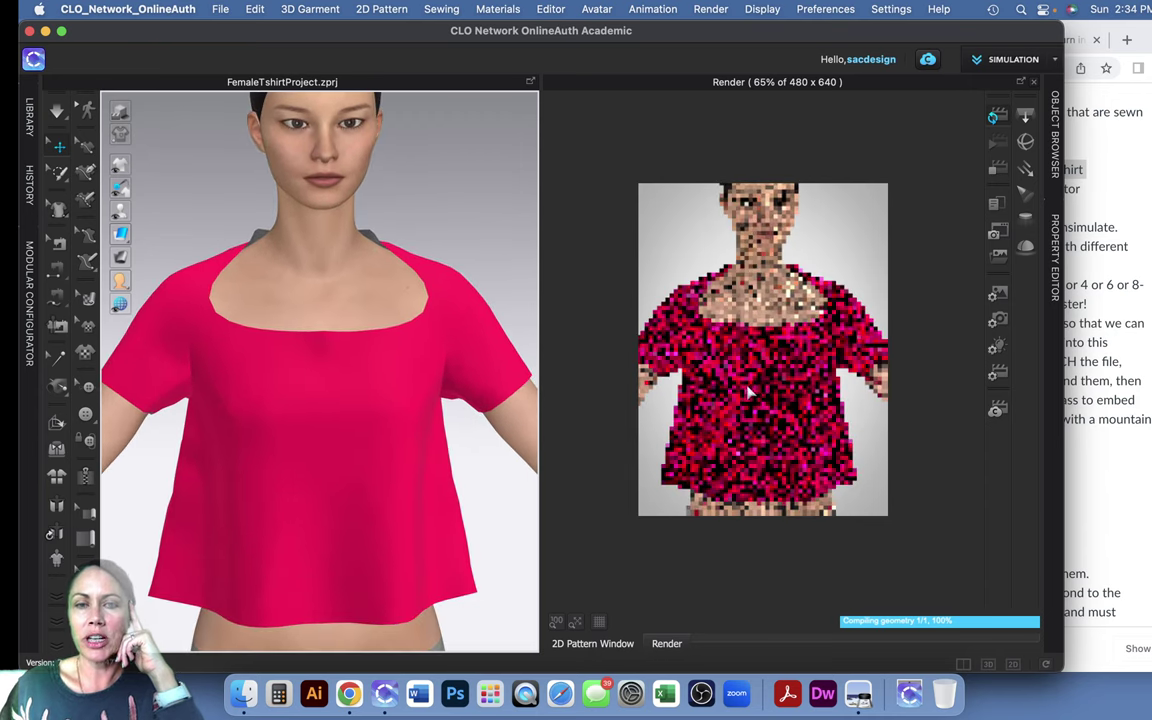
mouse_move(319, 381)
right_mouse_down()
mouse_move(368, 399)
mouse_move(342, 381)
right_mouse_up()
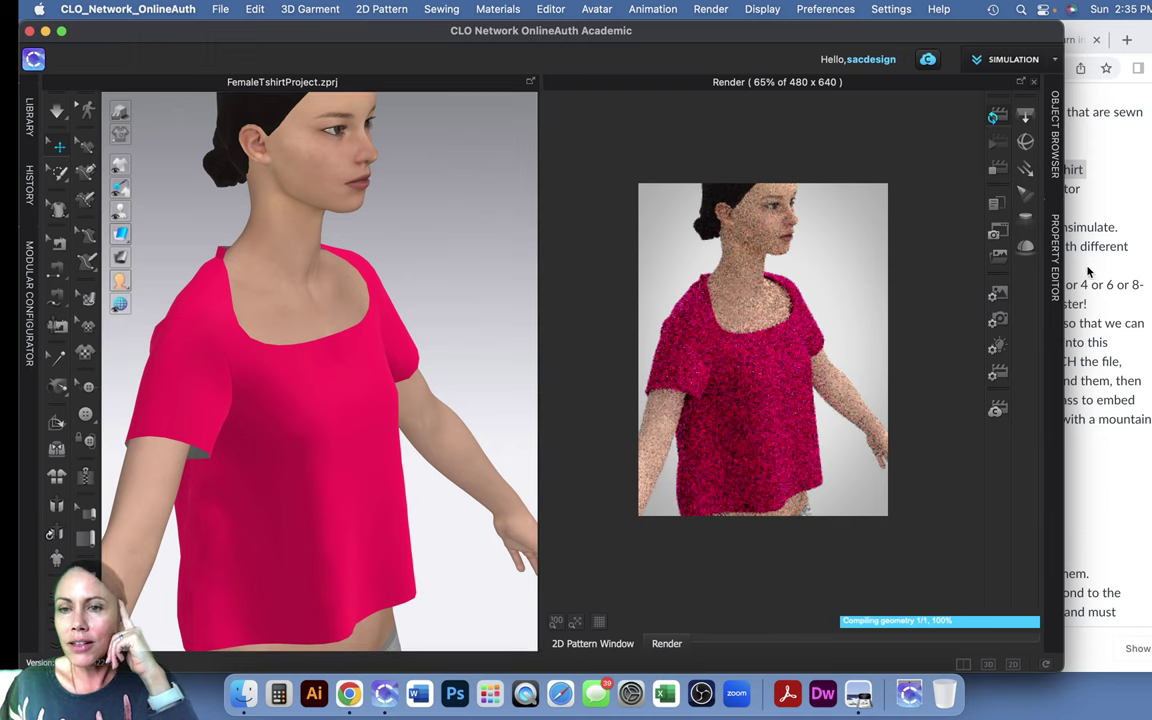
Show the Object Browser and the render's image properties, and turn on background transparency for the rendered image
left_click(1055, 140)
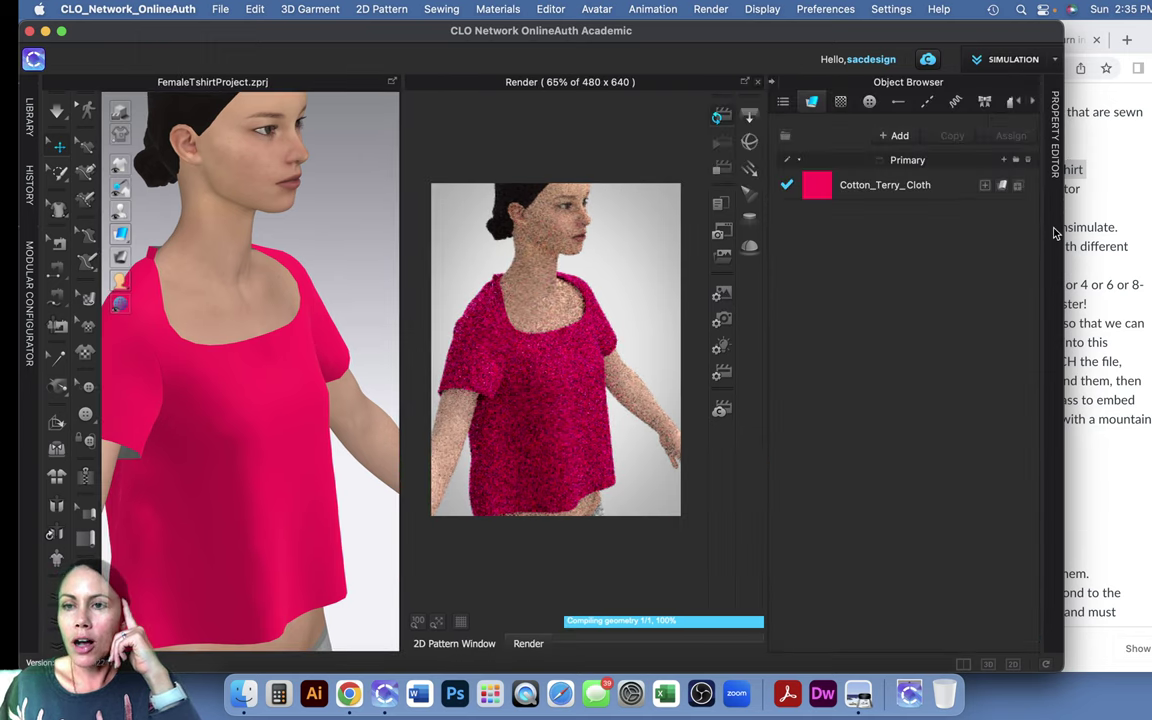
left_click(1055, 160)
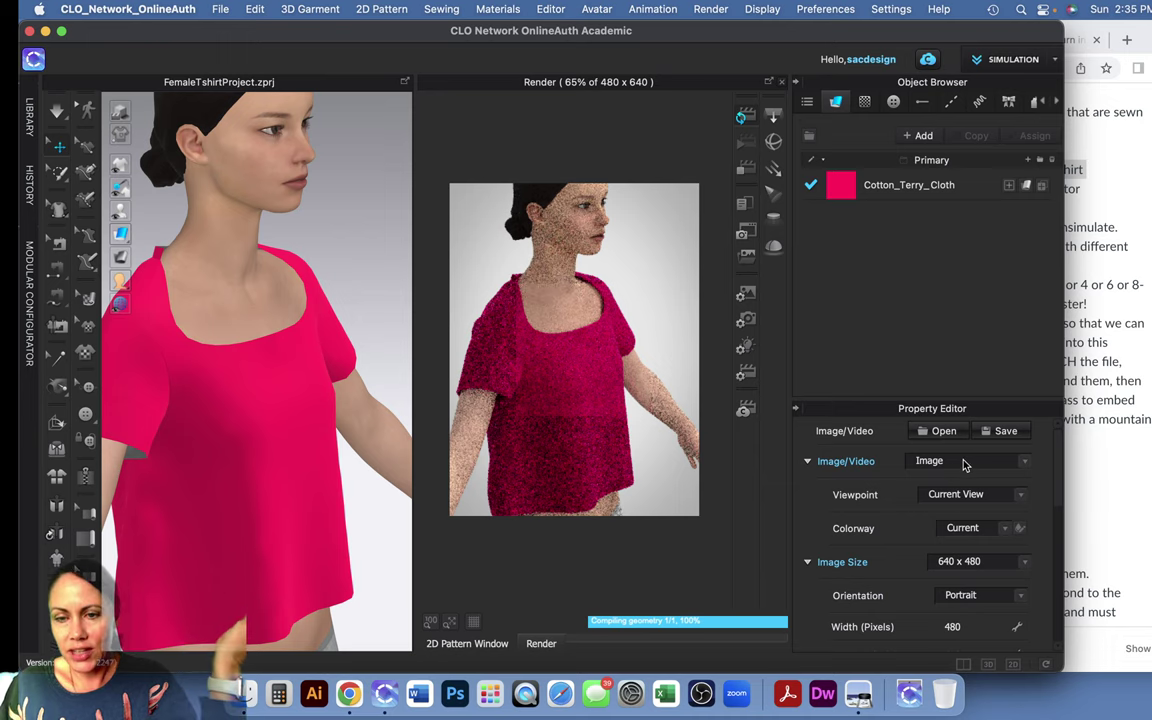
scroll(977, 580, "down", 5)
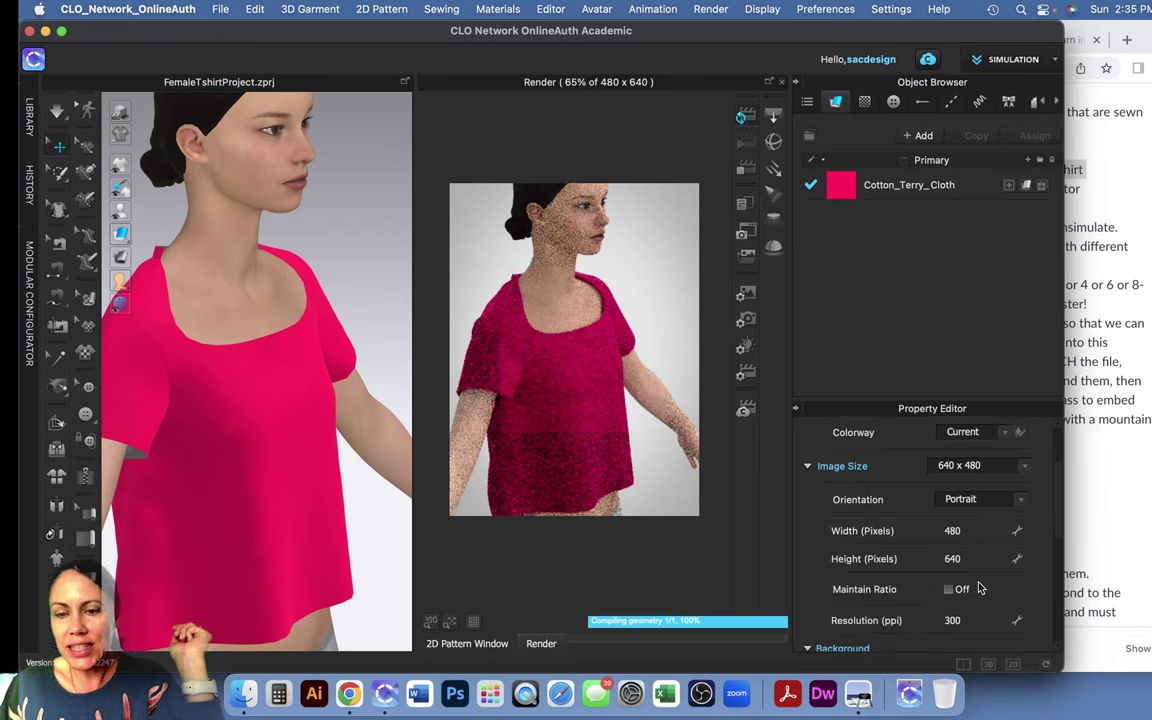
scroll(970, 565, "down", 2)
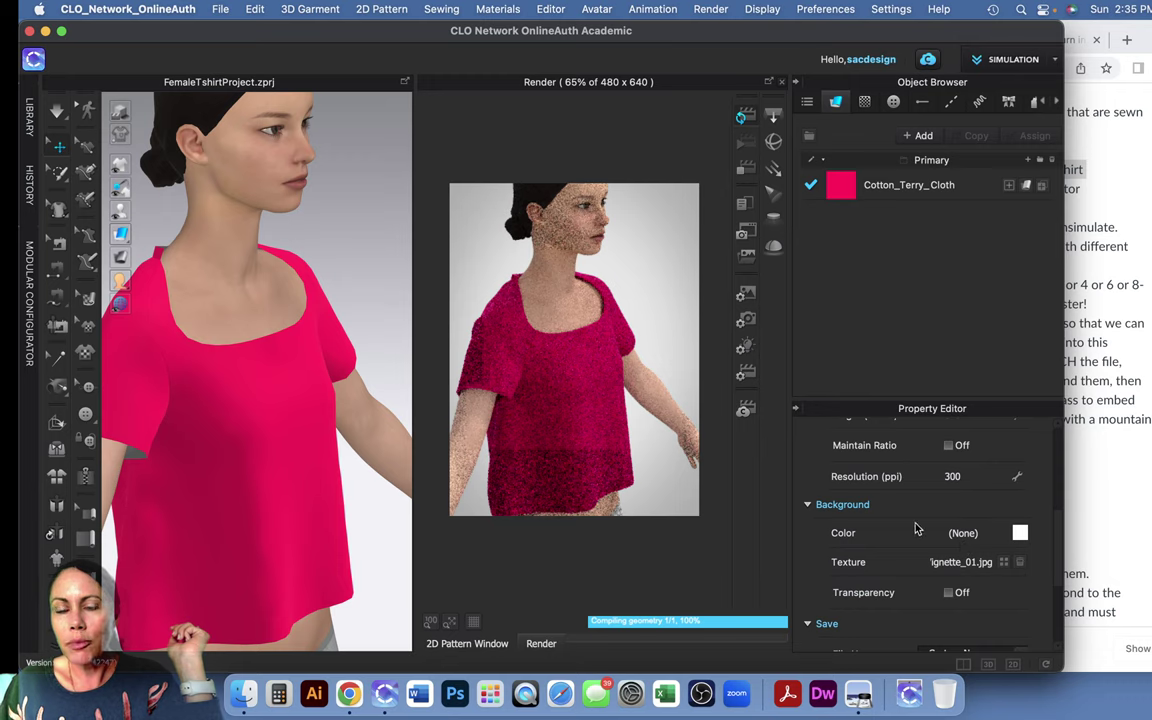
scroll(915, 530, "down", 4)
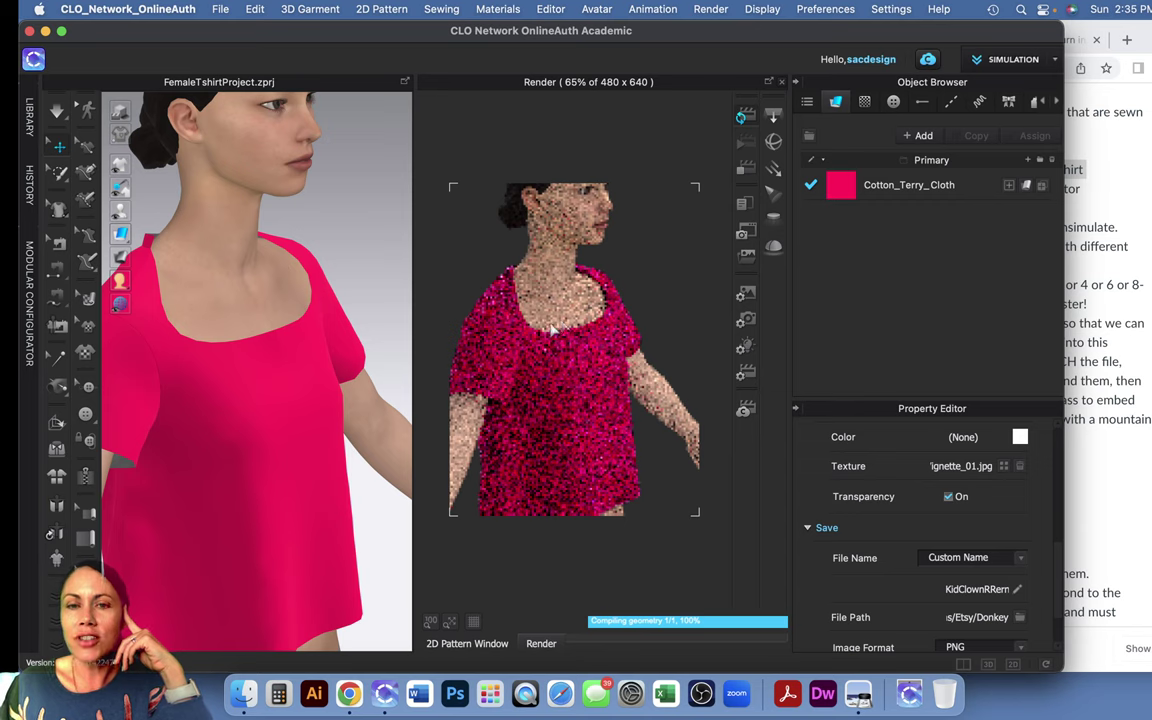
scroll(717, 343, "down", 2)
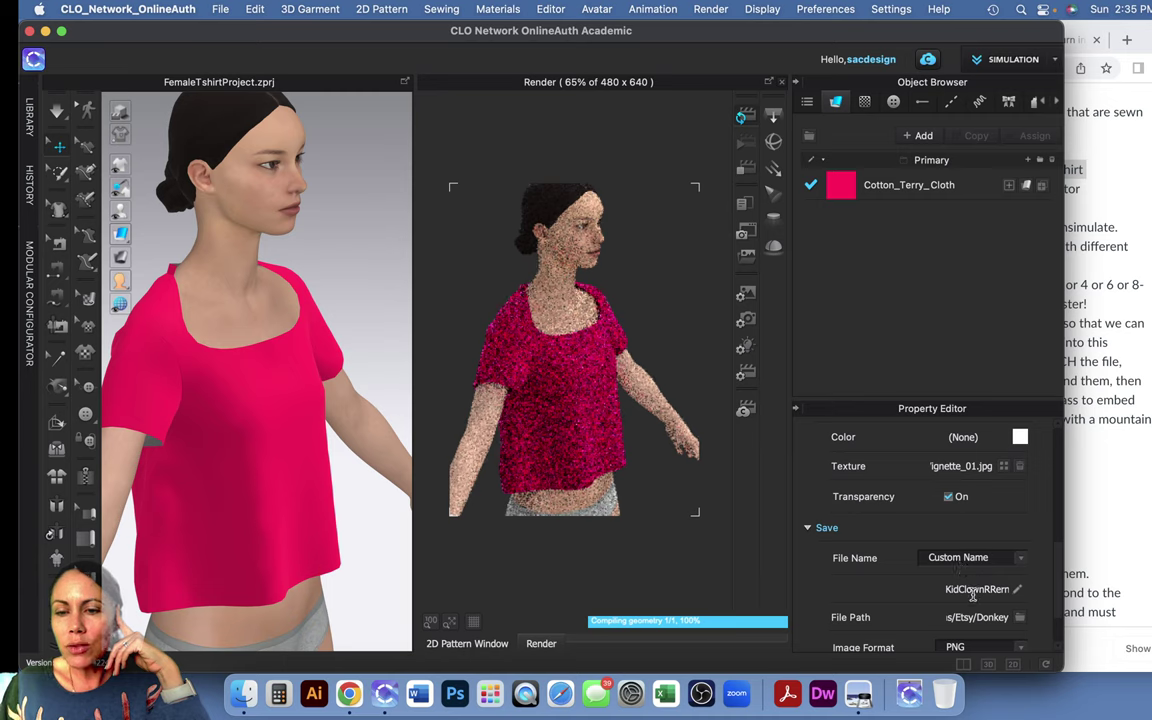
Examine the rendered image's save settings: the custom file name, the file path with the Desktop as a possible folder, and the image format
left_click(985, 561)
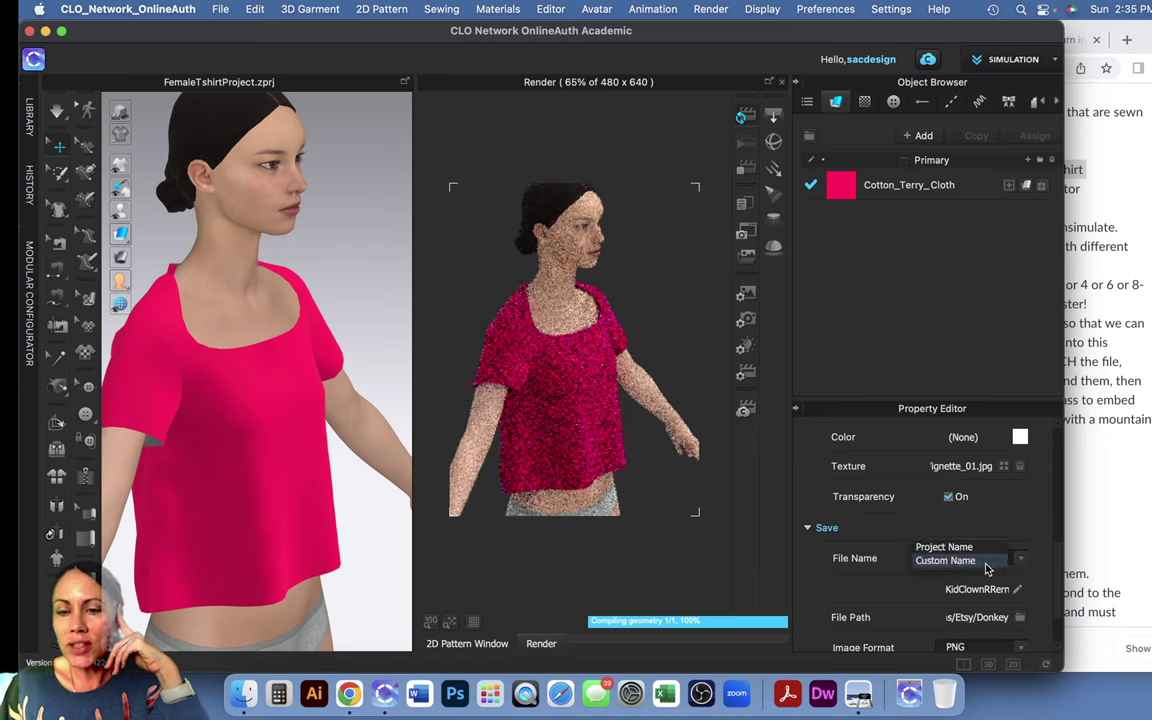
left_click(931, 570)
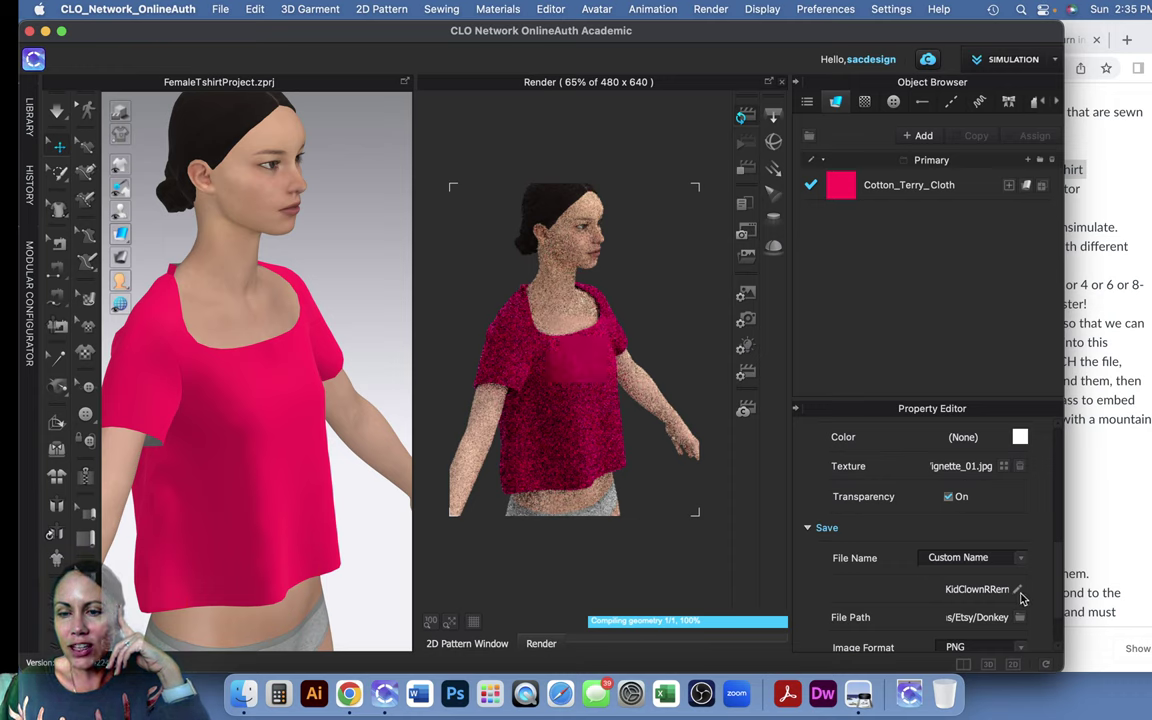
left_click(1019, 592)
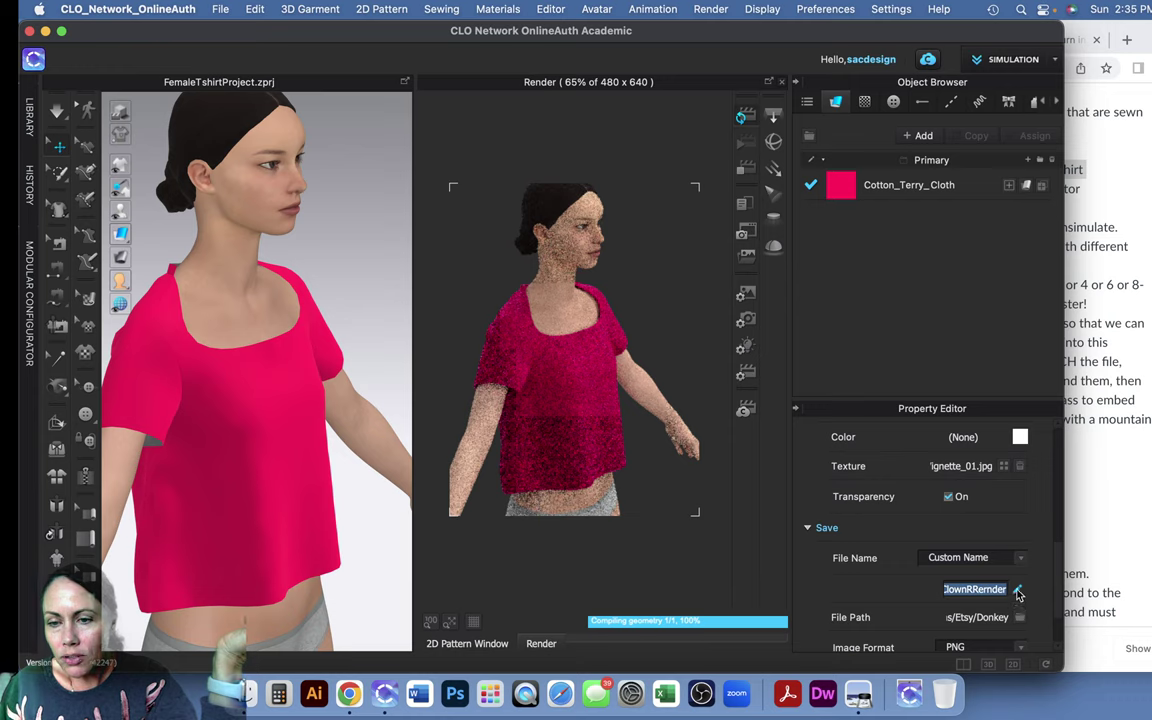
key("Return")
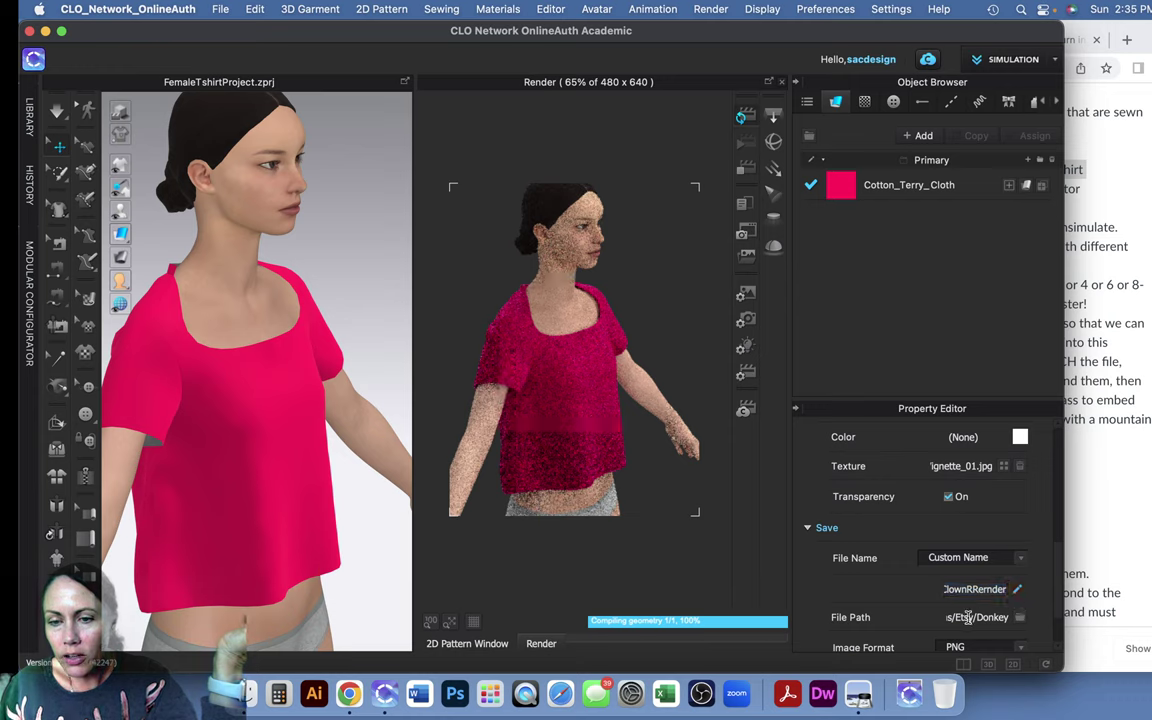
left_click(1021, 618)
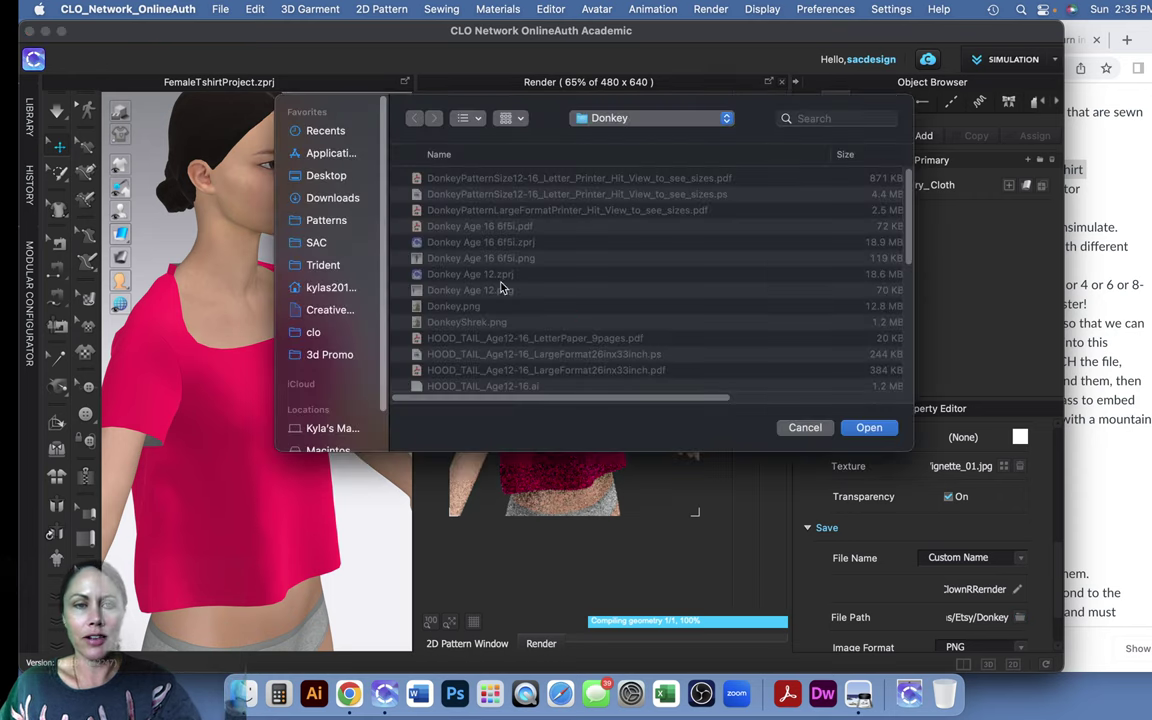
left_click(312, 178)
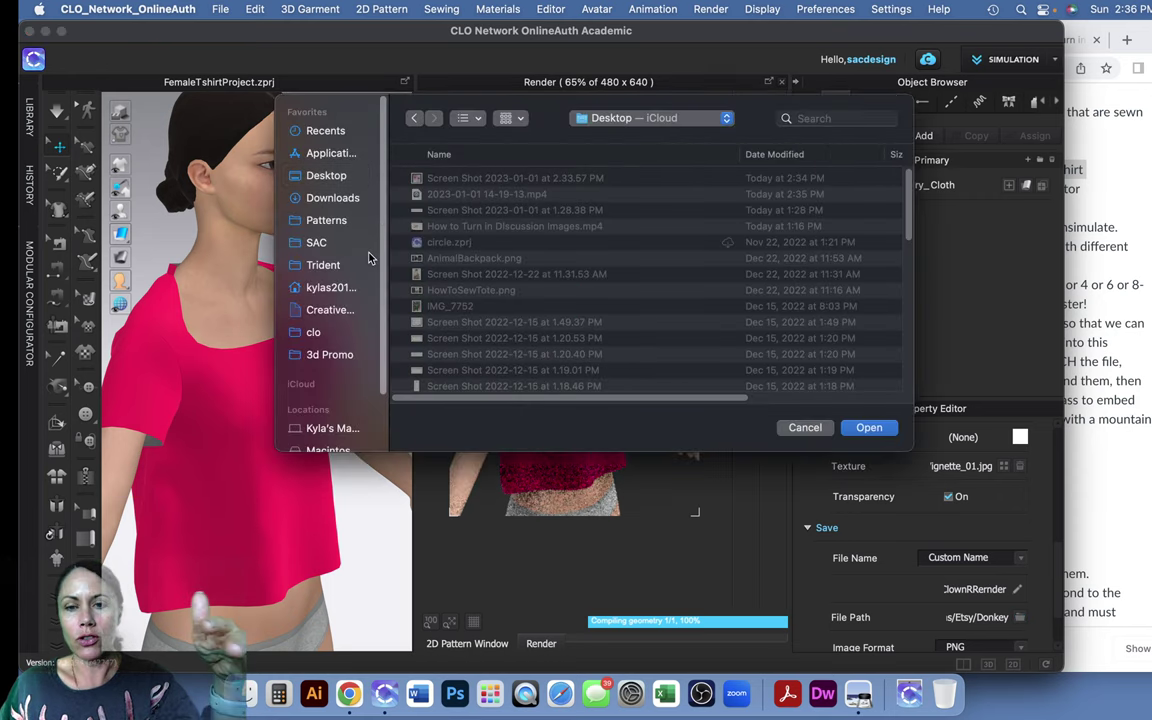
left_click(806, 427)
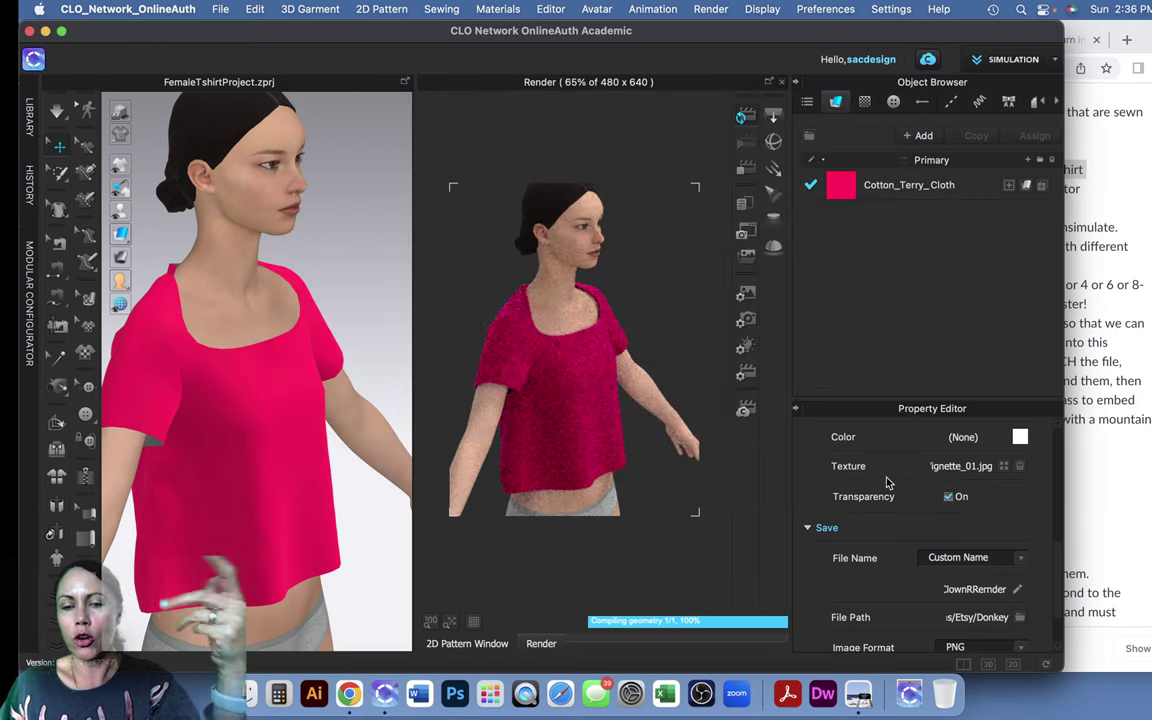
scroll(872, 511, "down", 1)
scroll(872, 511, "down", 1)
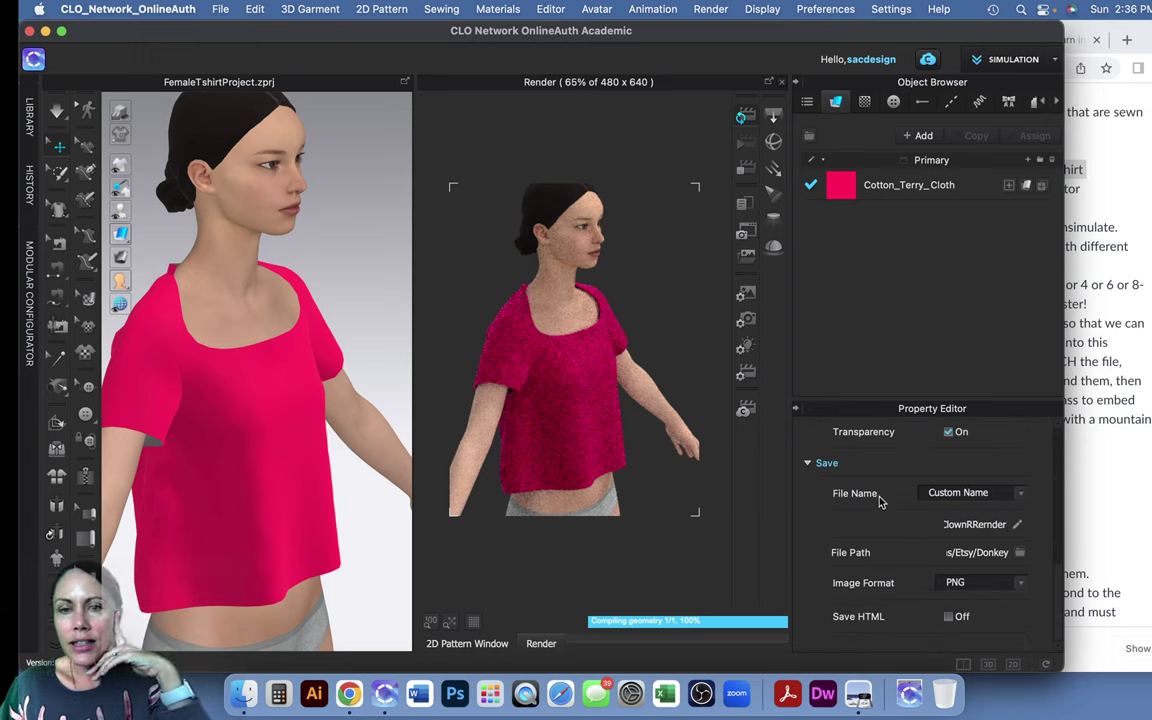
Review the render's camera, light and render properties, and start the final render of the T-shirt
left_click(743, 348)
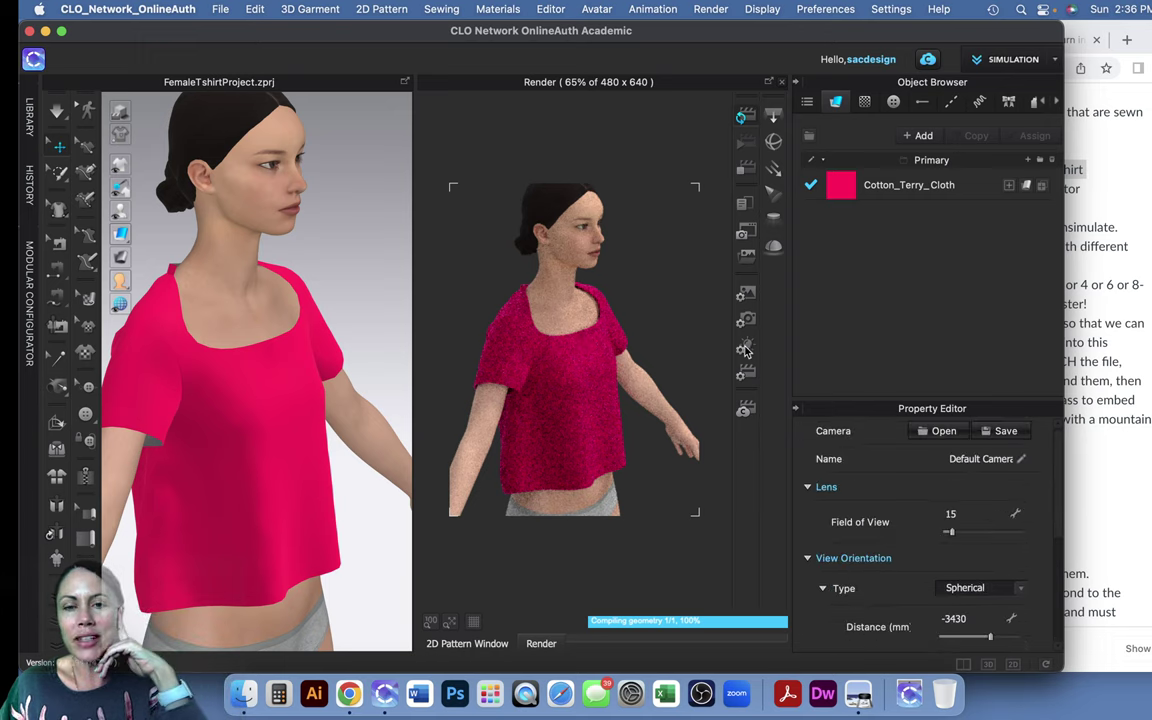
left_click(746, 376)
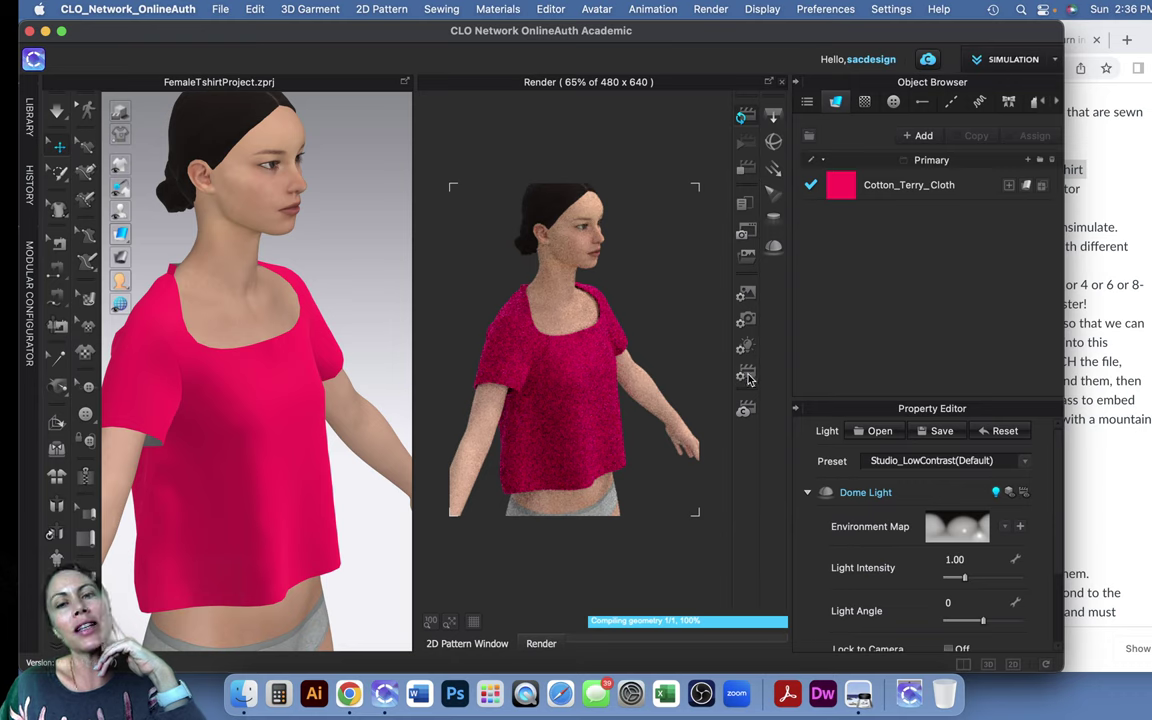
left_click(742, 347)
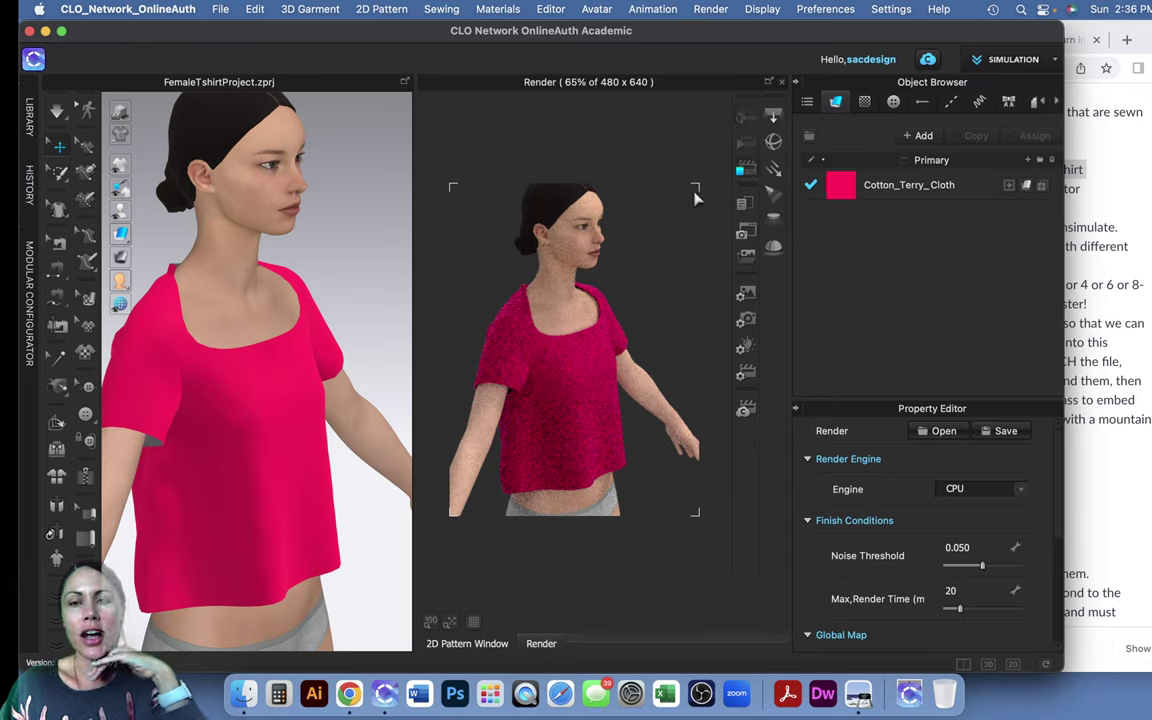
left_click(743, 375)
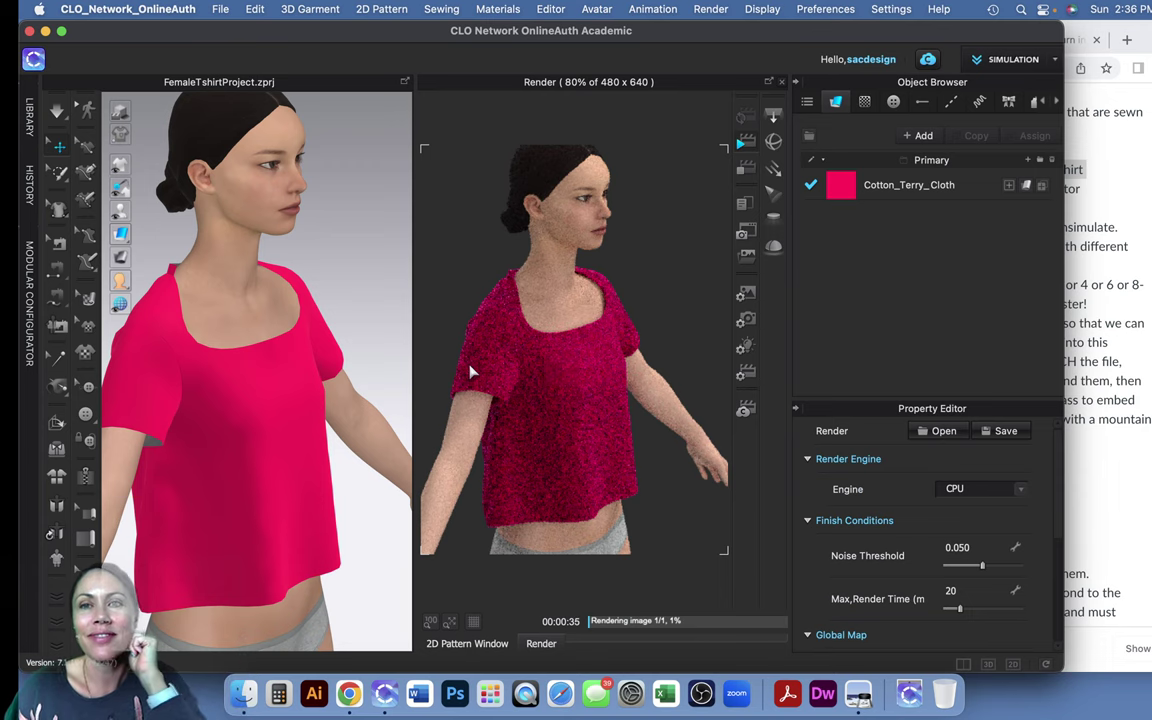
key("super+Tab")
left_click(759, 9)
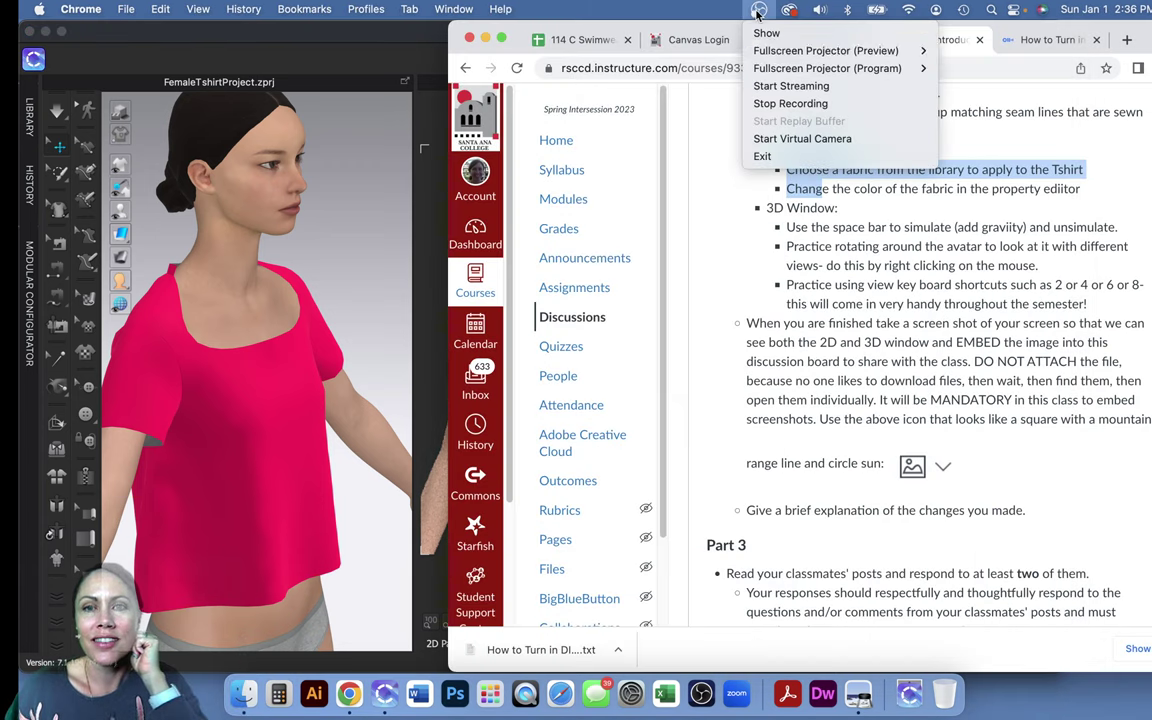